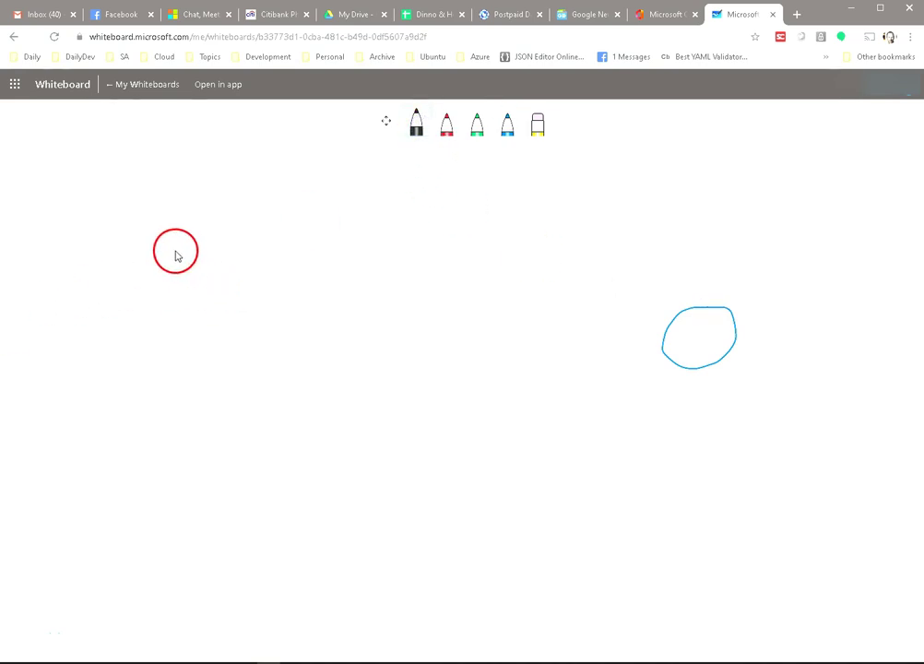
Step: Draw a black stick figure at the same level as the blue circle, well to its left on the whiteboard
left_click_drag(192, 248, 170, 247)
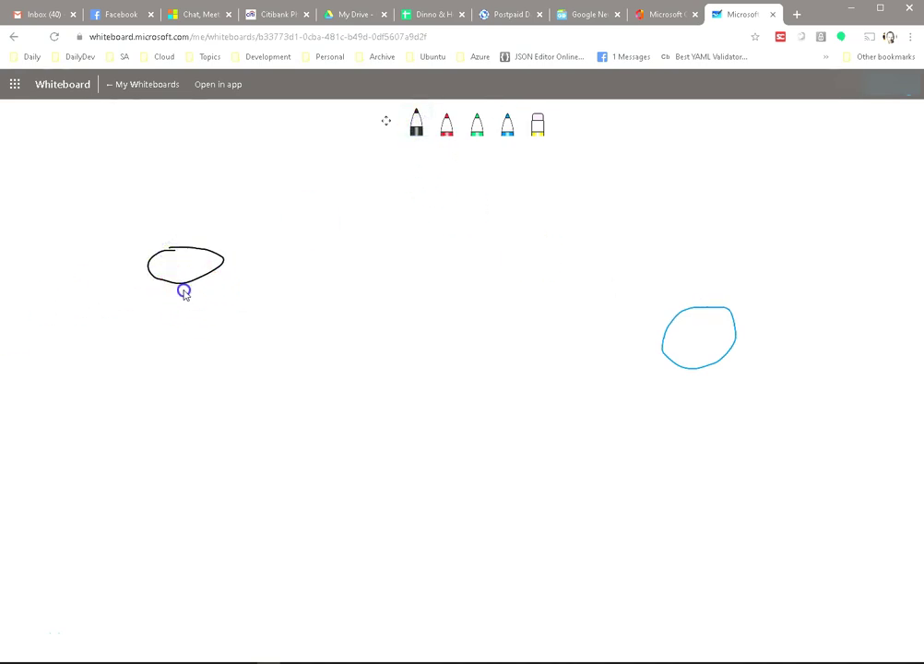
mouse_move(185, 359)
left_mouse_down()
mouse_move(151, 378)
mouse_move(182, 357)
mouse_move(217, 369)
left_mouse_up()
left_click_drag(146, 317, 218, 320)
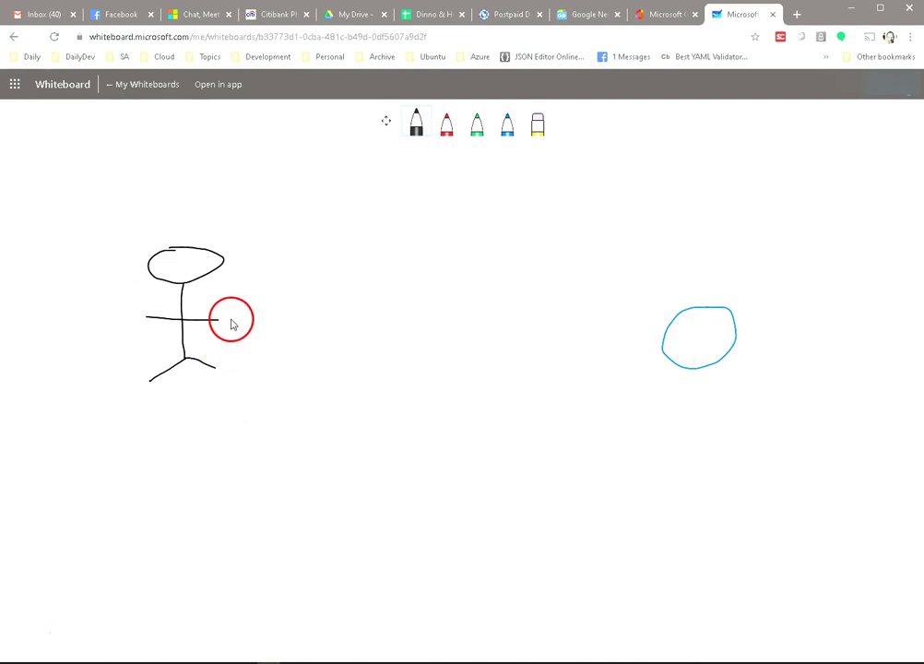
Step: Draw a red arrow from the stick figure directly to the blue circle, and erase the whole arrow
left_click(447, 125)
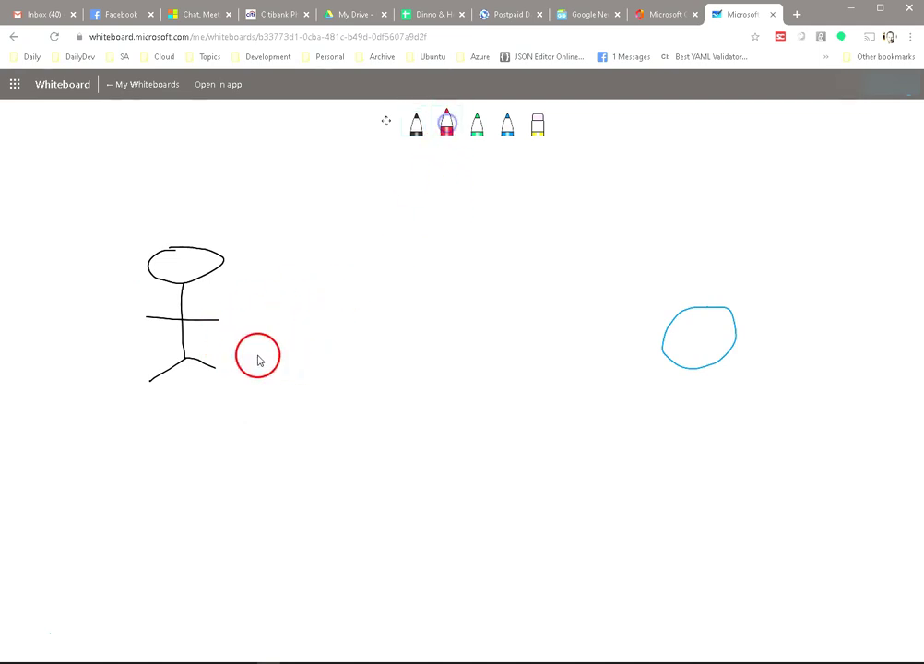
left_click_drag(229, 318, 617, 327)
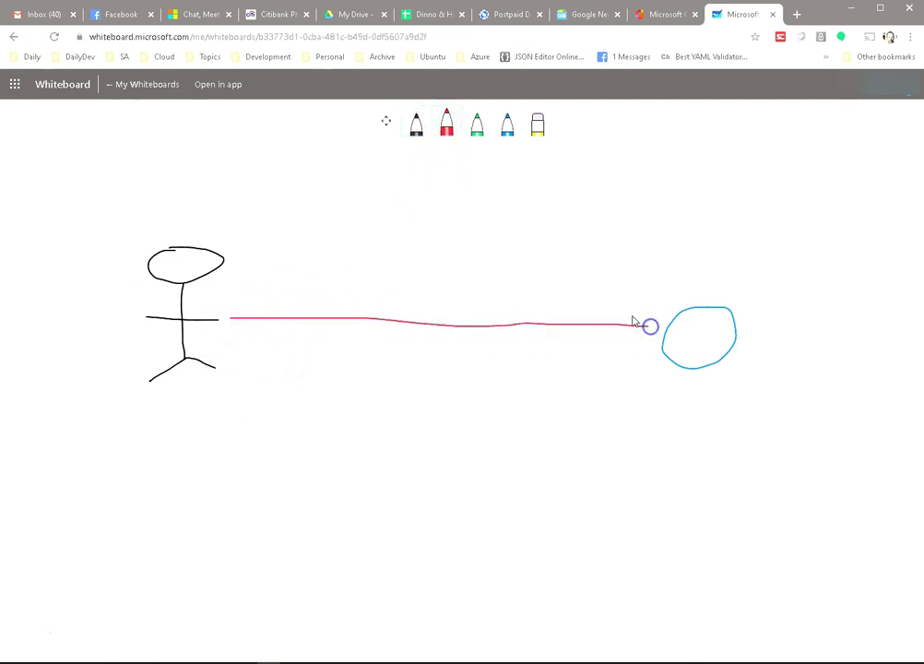
left_click_drag(675, 336, 624, 368)
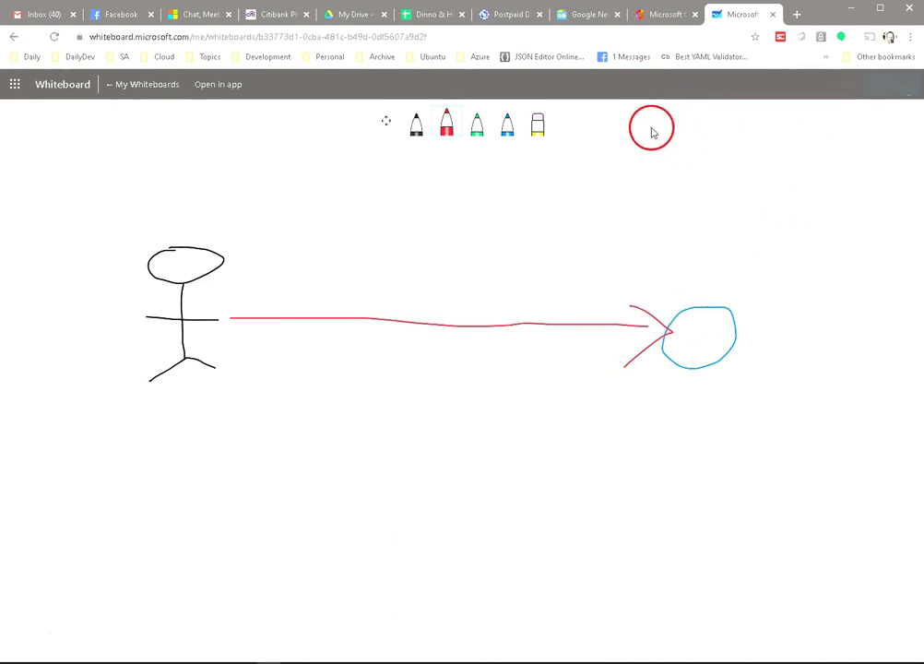
left_click(539, 127)
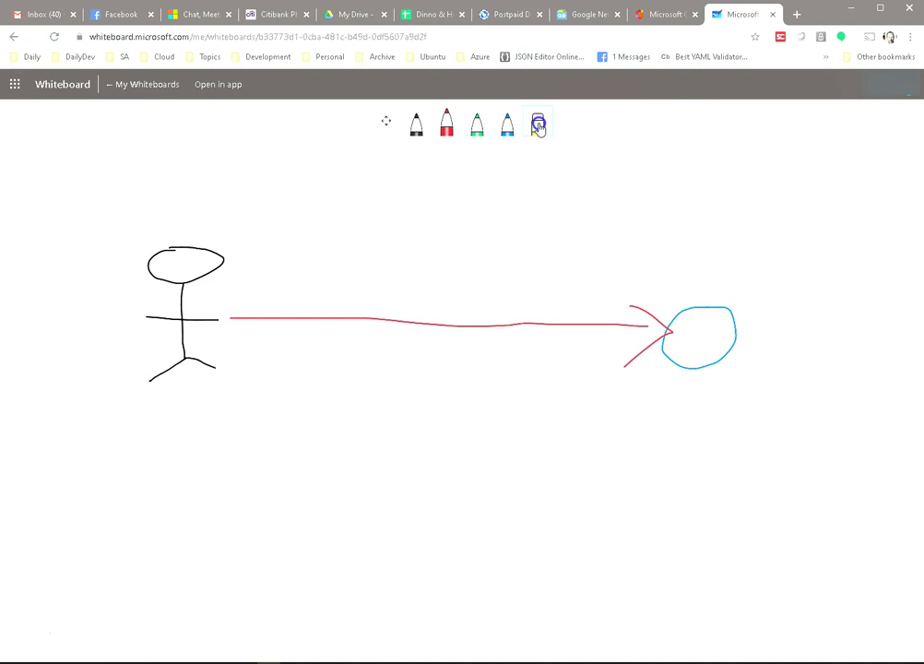
mouse_move(652, 324)
left_mouse_down()
mouse_move(631, 303)
mouse_move(658, 316)
mouse_move(643, 325)
left_mouse_up()
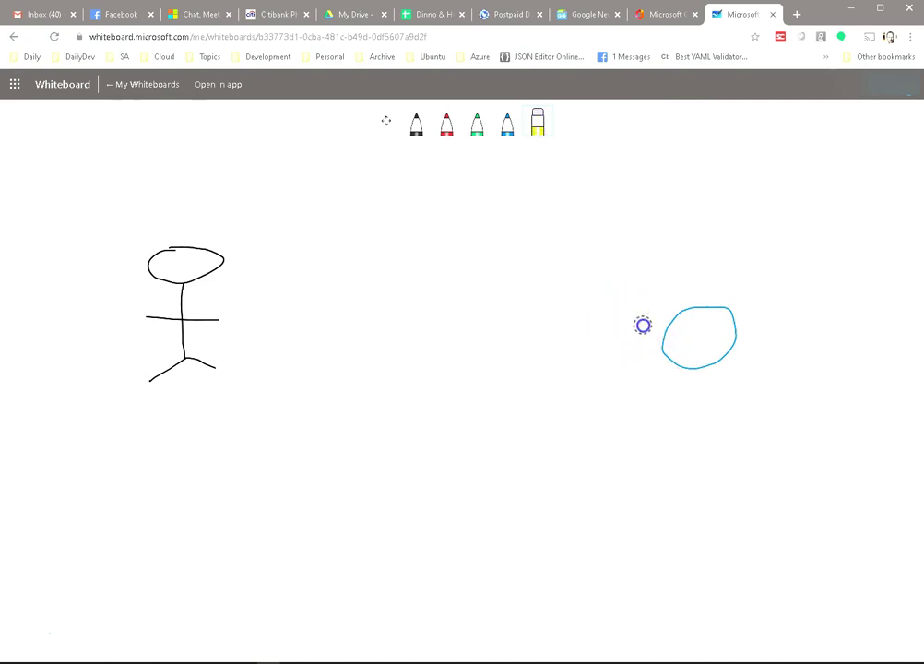
Step: Draw a green rectangle between the stick figure and the blue circle
left_click(478, 129)
left_click(479, 132)
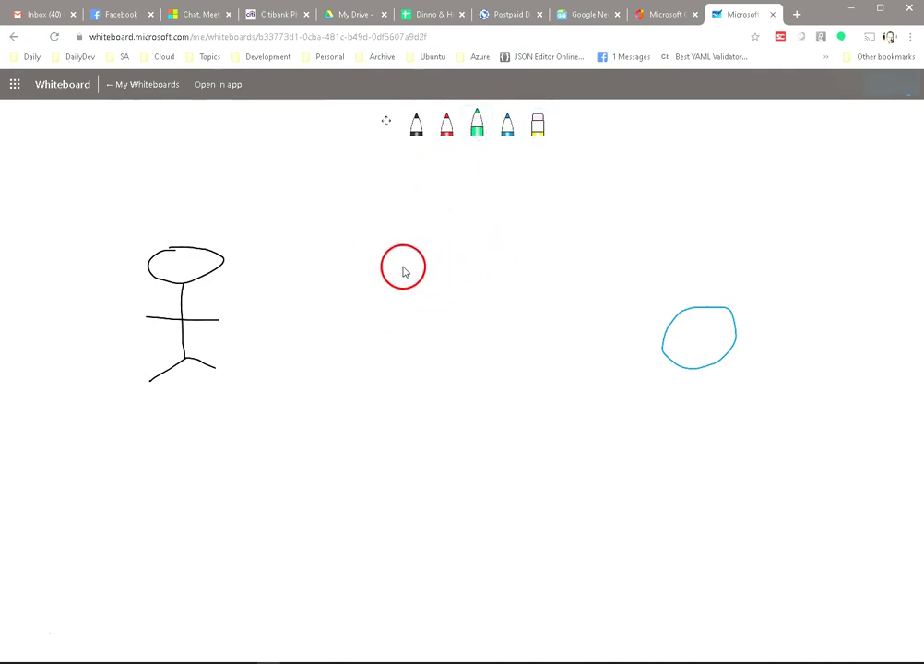
mouse_move(438, 301)
left_mouse_down()
mouse_move(435, 279)
mouse_move(512, 278)
left_mouse_up()
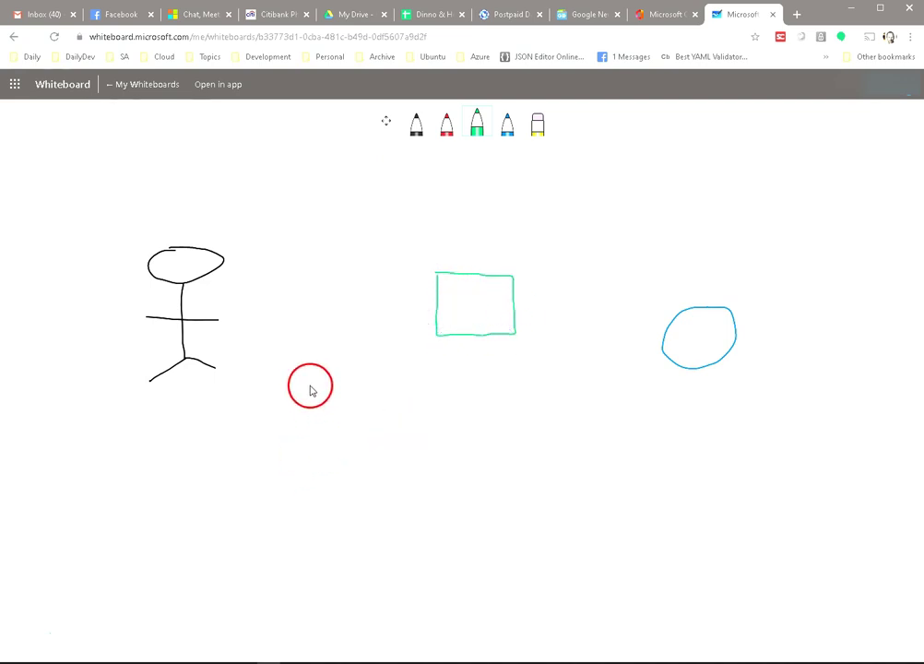
Step: Draw a larger red box around the green rectangle and handwrite the label VNET above it
left_click(447, 124)
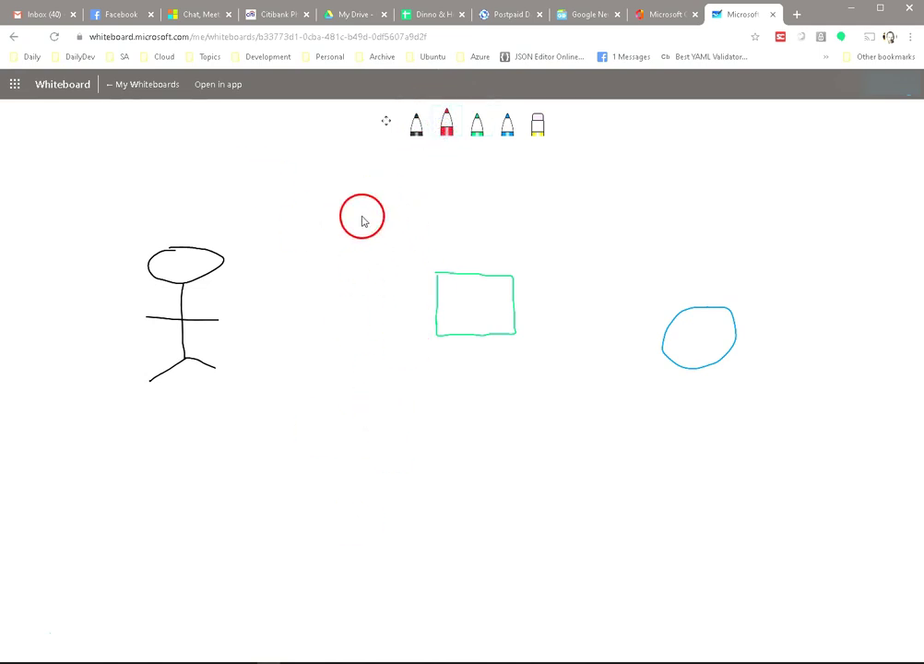
left_click_drag(368, 397, 373, 393)
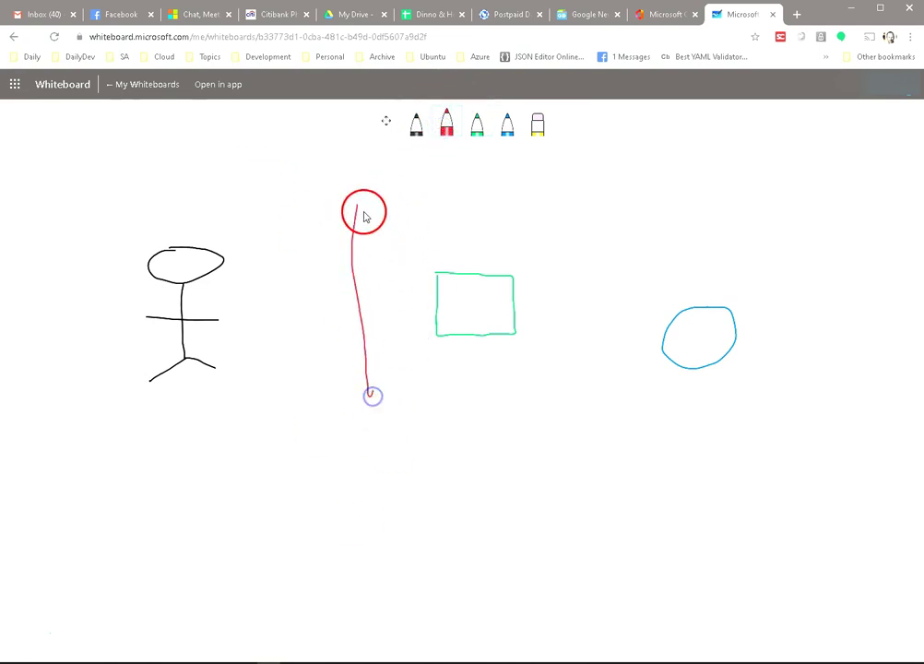
left_click_drag(562, 188, 591, 354)
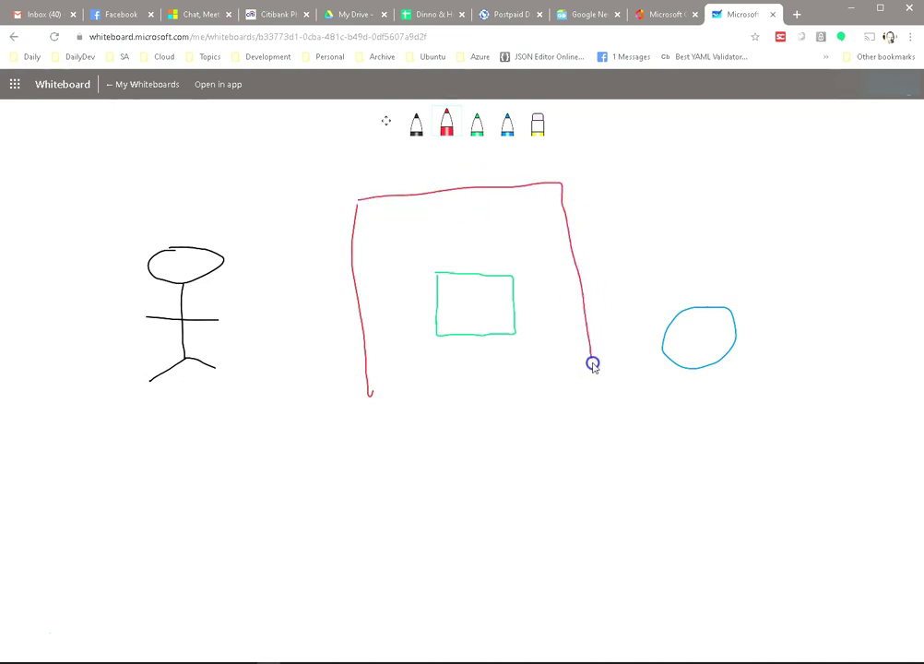
mouse_move(372, 388)
left_mouse_down()
mouse_move(361, 173)
mouse_move(377, 177)
left_mouse_up()
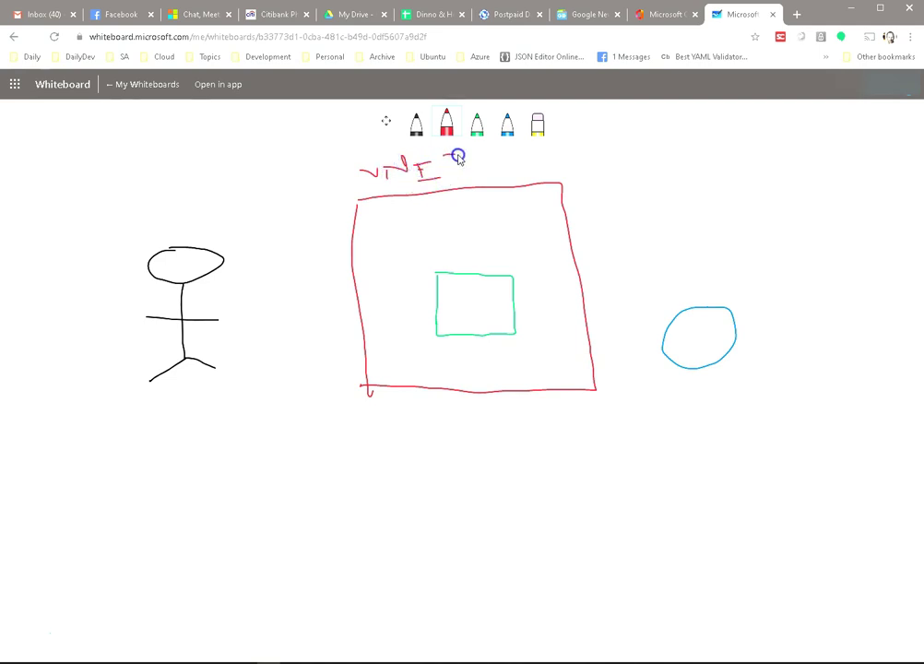
Step: Draw a black arrow from the stick figure to the green rectangle and another from the rectangle to the blue circle
left_click(414, 127)
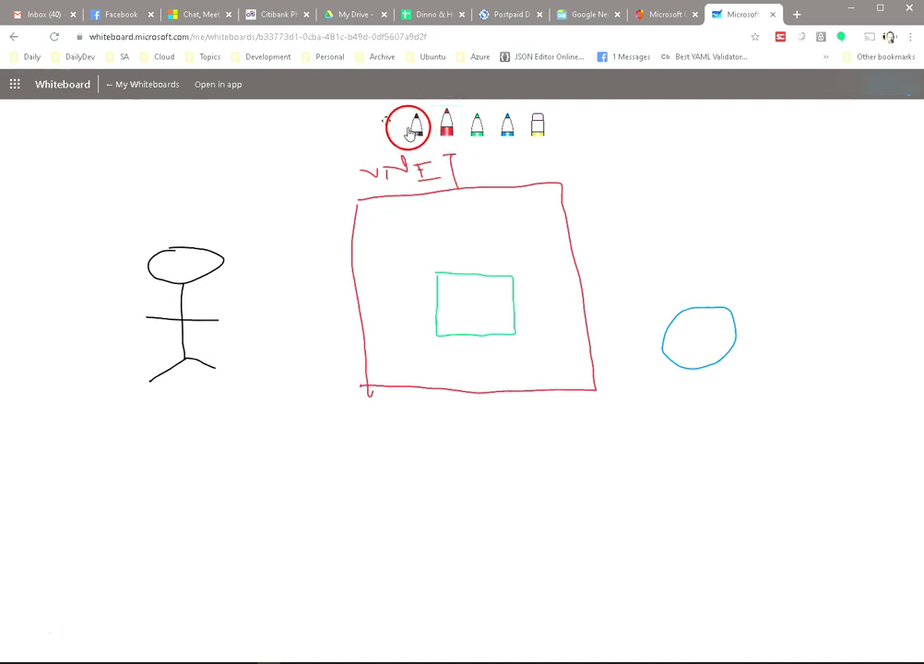
left_click(255, 315)
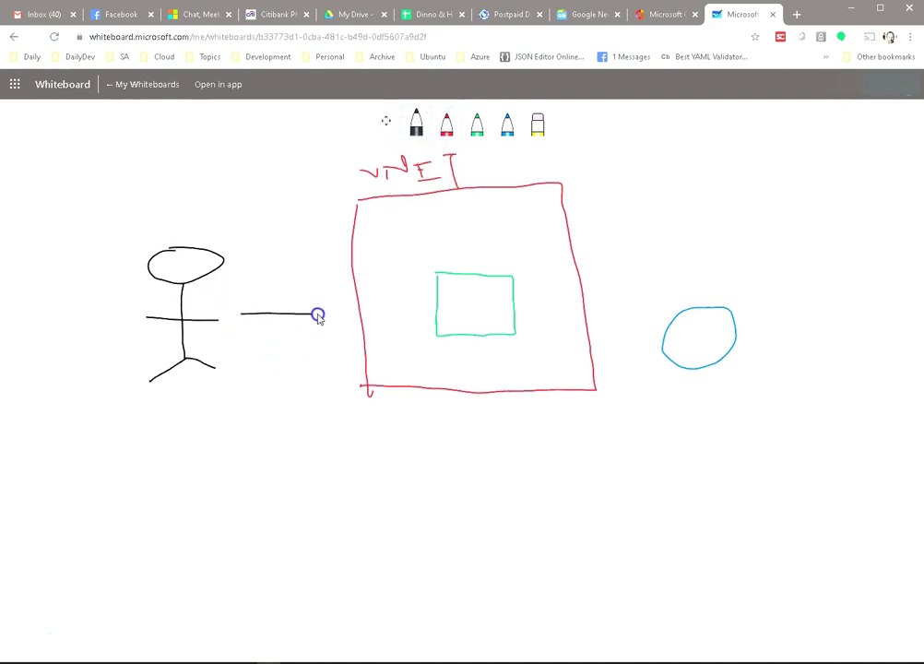
left_click_drag(385, 276, 397, 338)
left_click(507, 311)
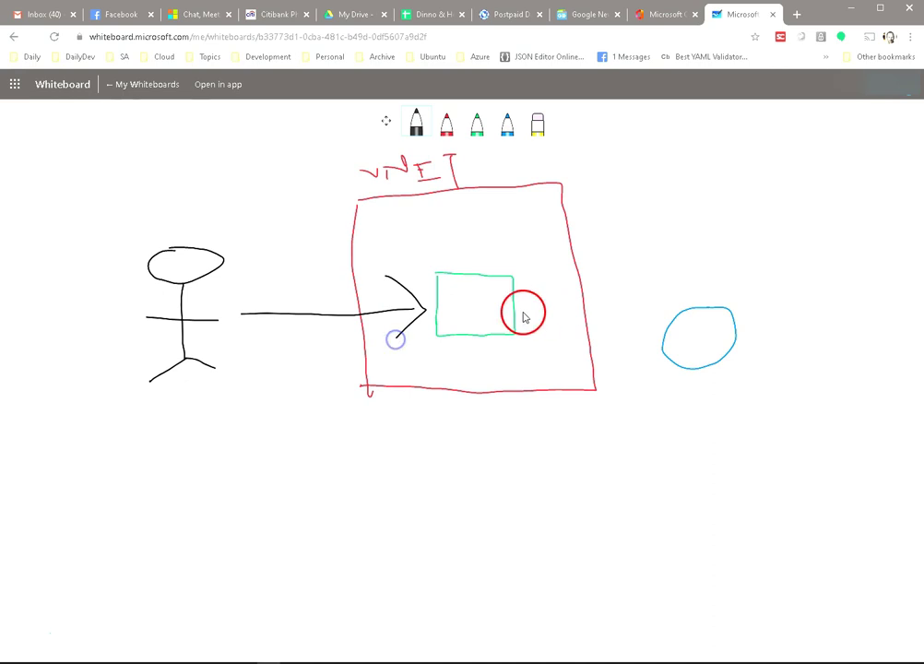
mouse_move(518, 316)
left_mouse_down()
mouse_move(652, 329)
mouse_move(628, 351)
left_mouse_up()
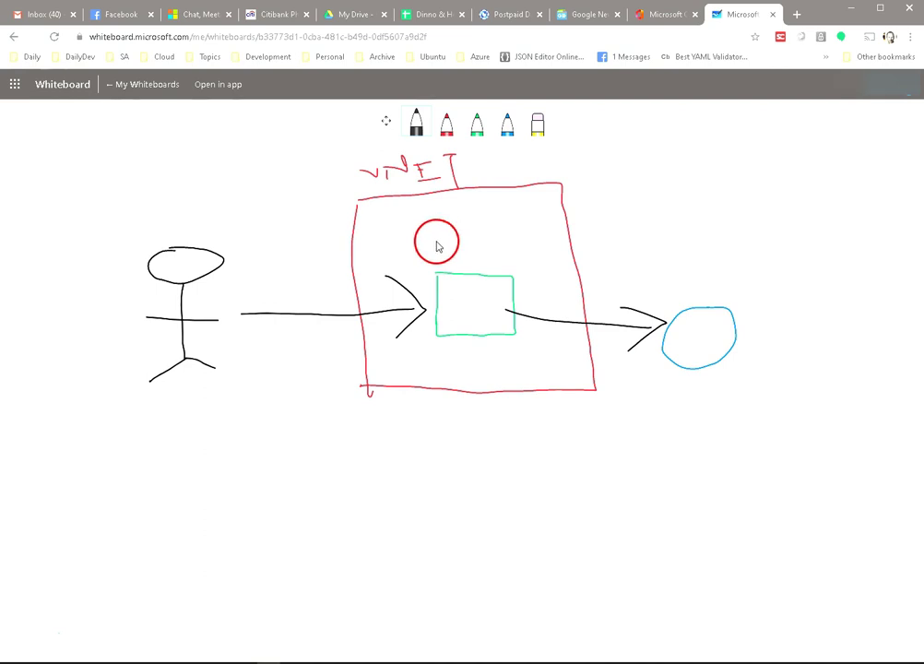
Step: Handwrite WAF above the green rectangle and draw a black curved arrow from the stick figure beneath the VNET box to the blue circle
left_click_drag(421, 245, 421, 245)
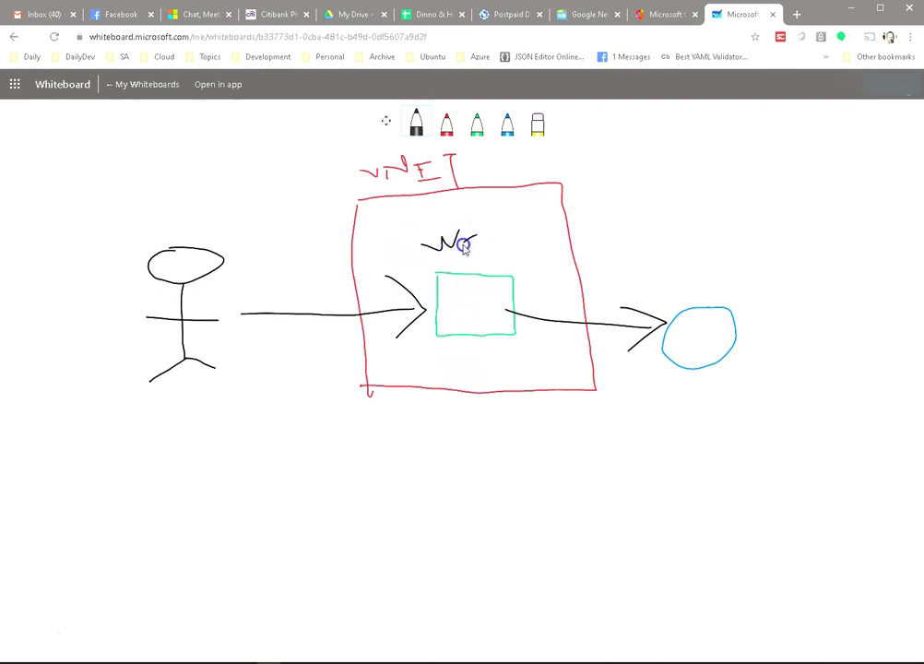
left_click_drag(483, 243, 487, 247)
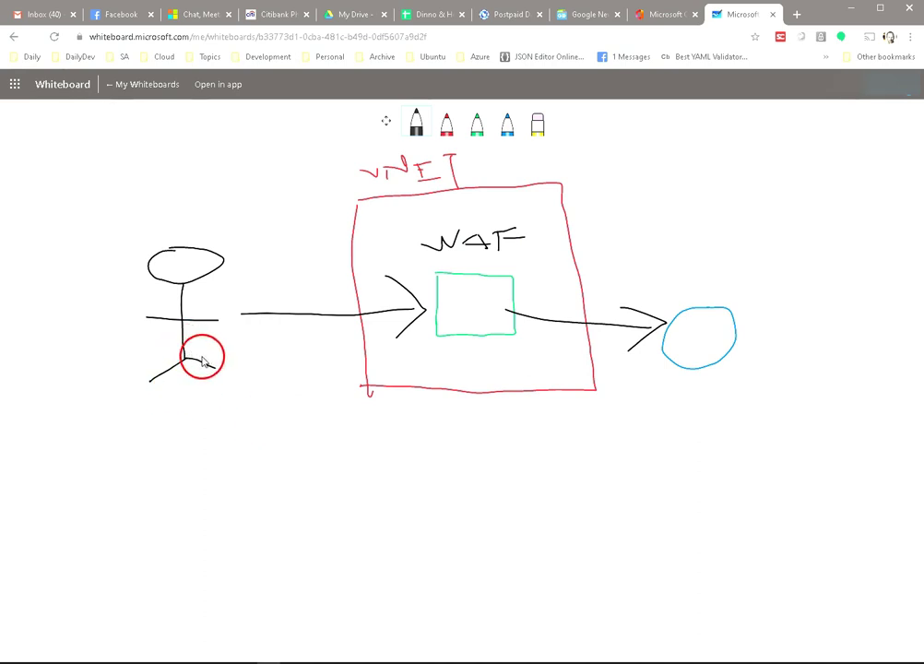
mouse_move(203, 361)
left_mouse_down()
mouse_move(510, 489)
mouse_move(700, 380)
mouse_move(670, 387)
mouse_move(652, 397)
mouse_move(713, 424)
left_mouse_up()
left_click_drag(444, 452, 501, 520)
left_click(538, 122)
left_click(448, 446)
Step: Cross out the curved bypass arrow with a red X at the middle of its lower section
left_click(446, 123)
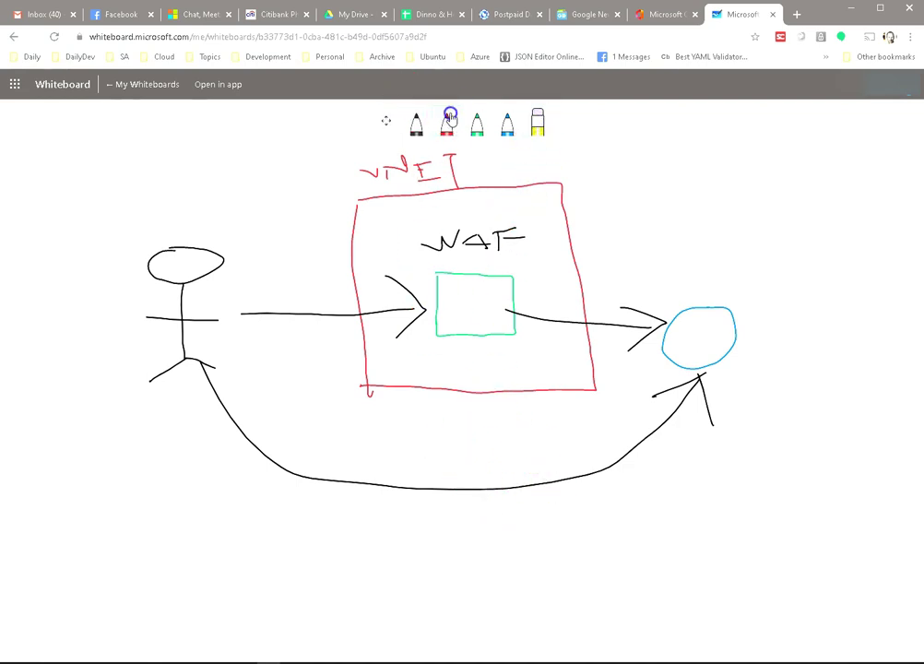
left_click_drag(424, 446, 508, 515)
left_click_drag(491, 435, 449, 533)
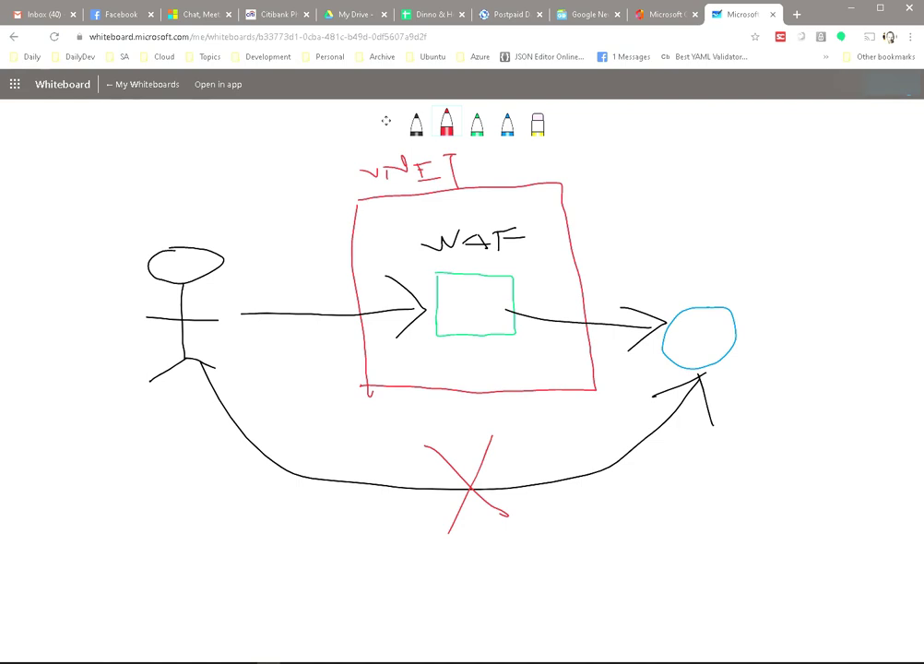
Step: Switch to the Azure portal and start creating a new resource group
key("alt+Tab")
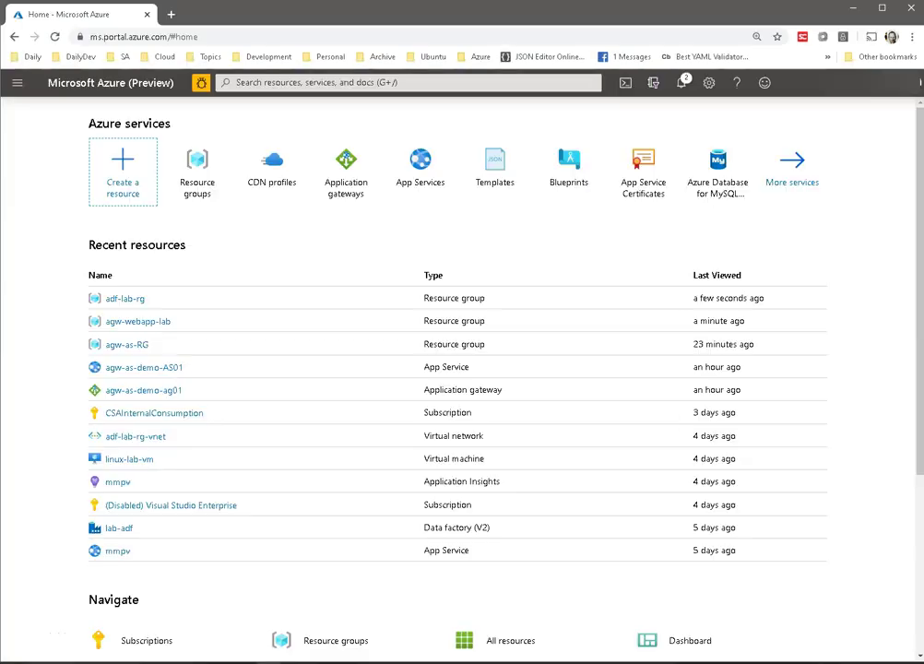
left_click(216, 183)
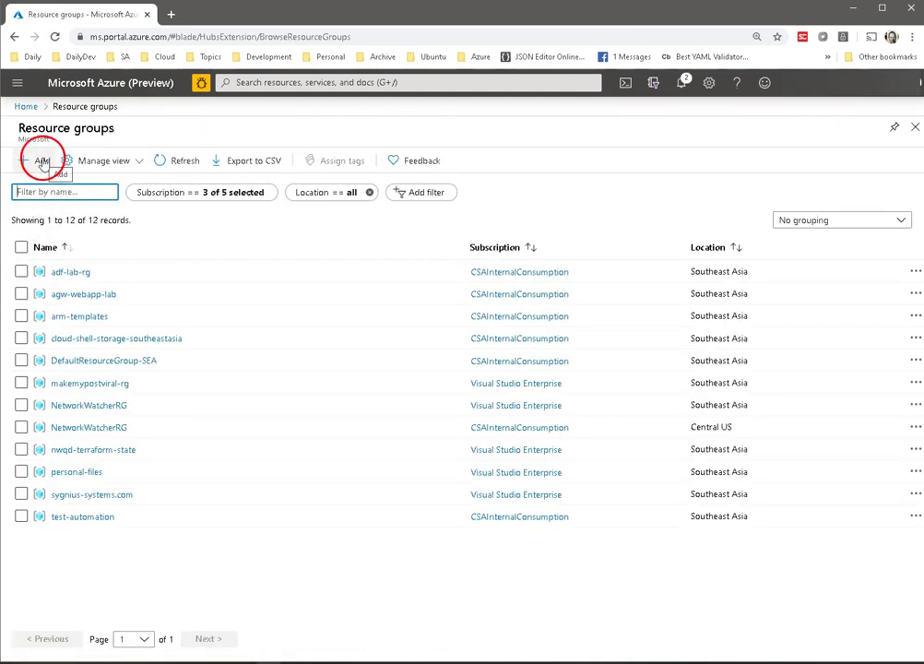
left_click(37, 167)
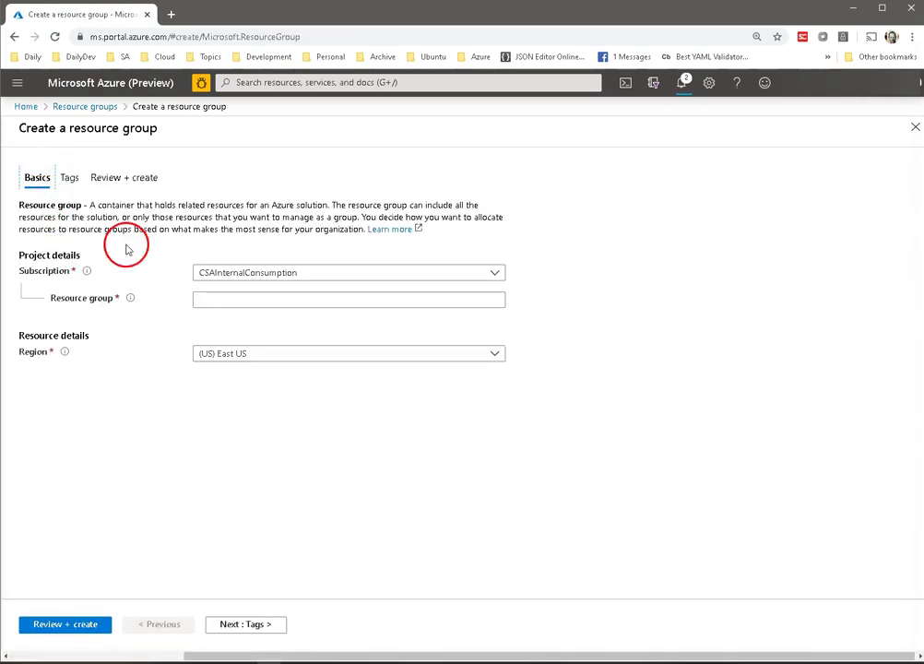
Step: Name the resource group agw-as-lab-rg under the CSAInternalConsumption subscription and set its region to (Asia Pacific) Southeast Asia
left_click(256, 277)
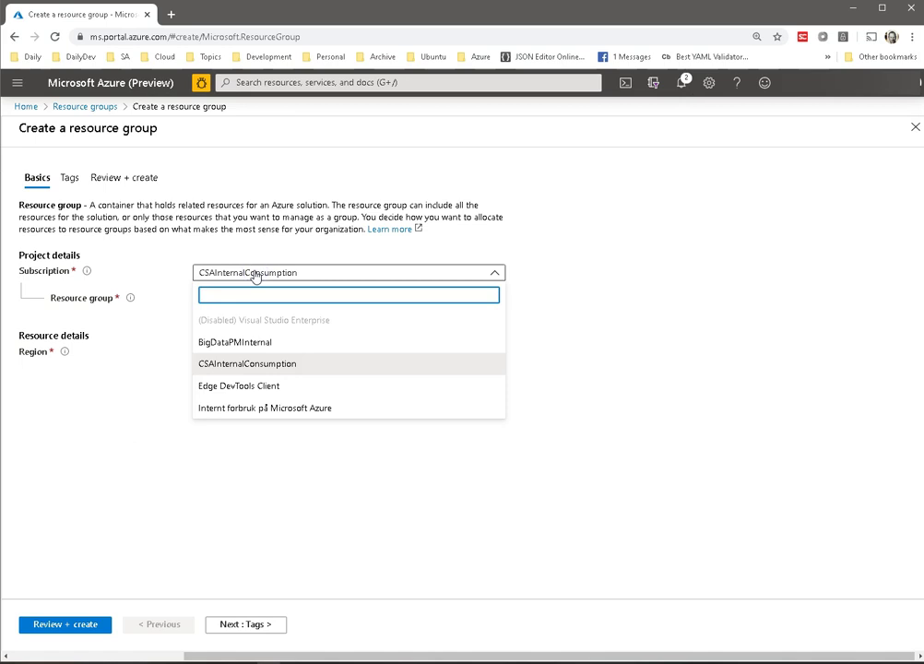
left_click(256, 274)
left_click(287, 301)
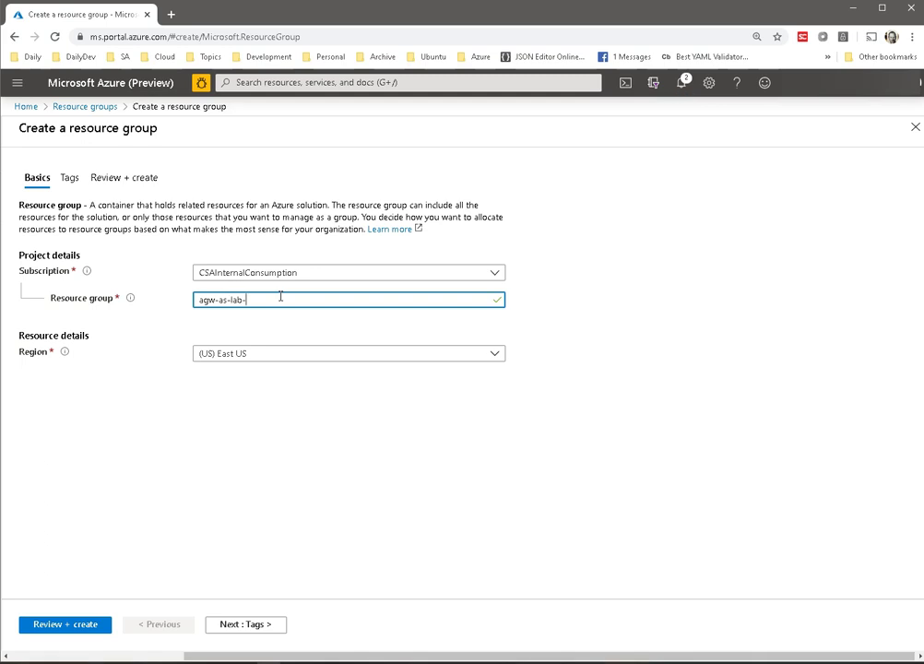
left_click(75, 244)
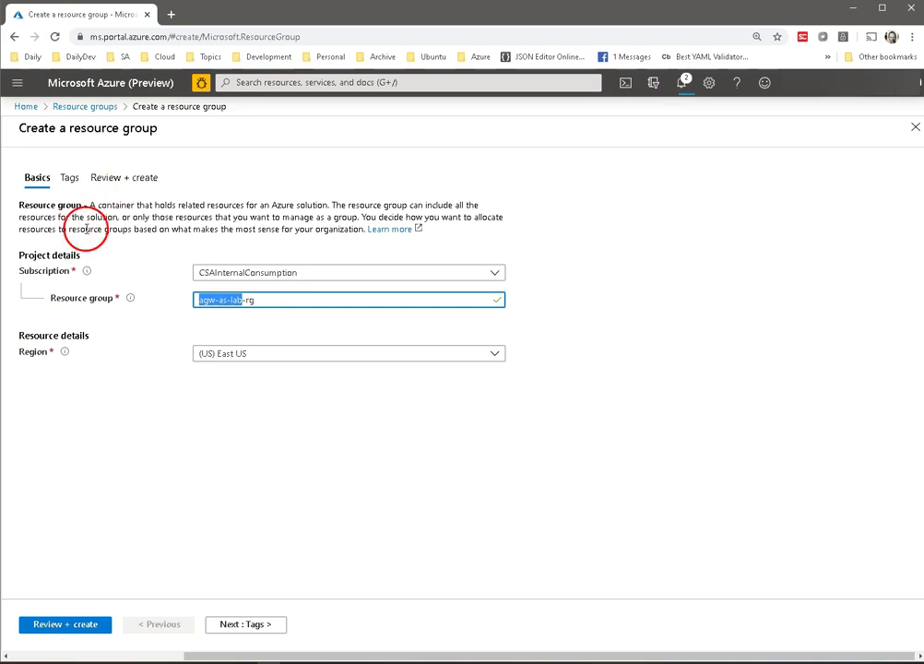
left_click(257, 356)
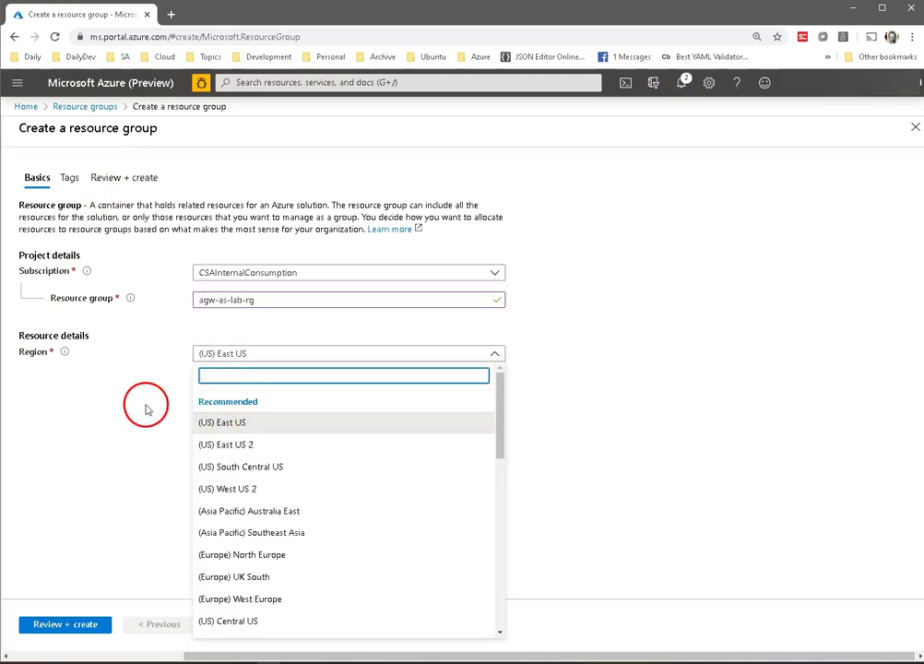
type("southeast")
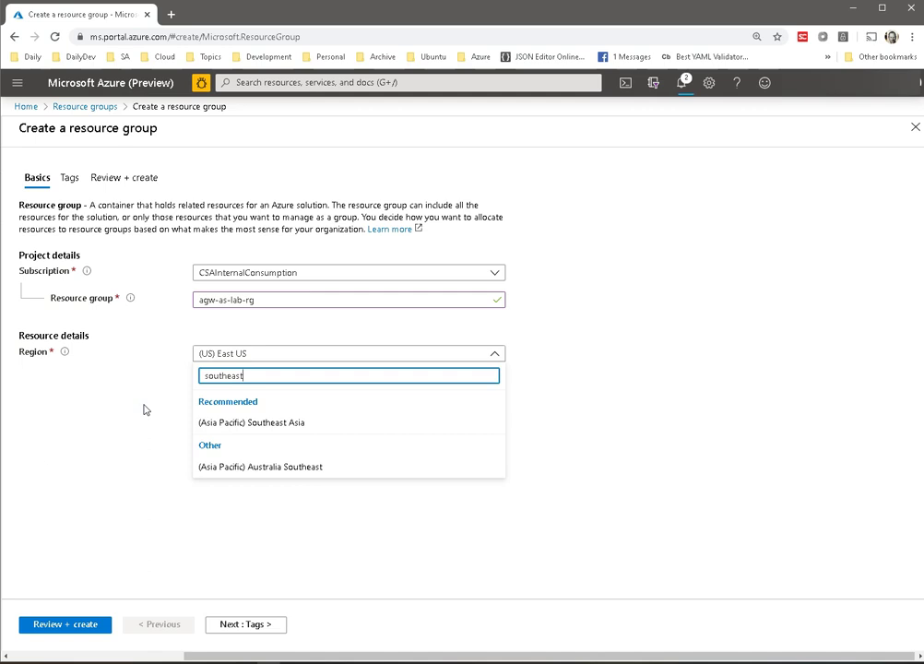
left_click(243, 422)
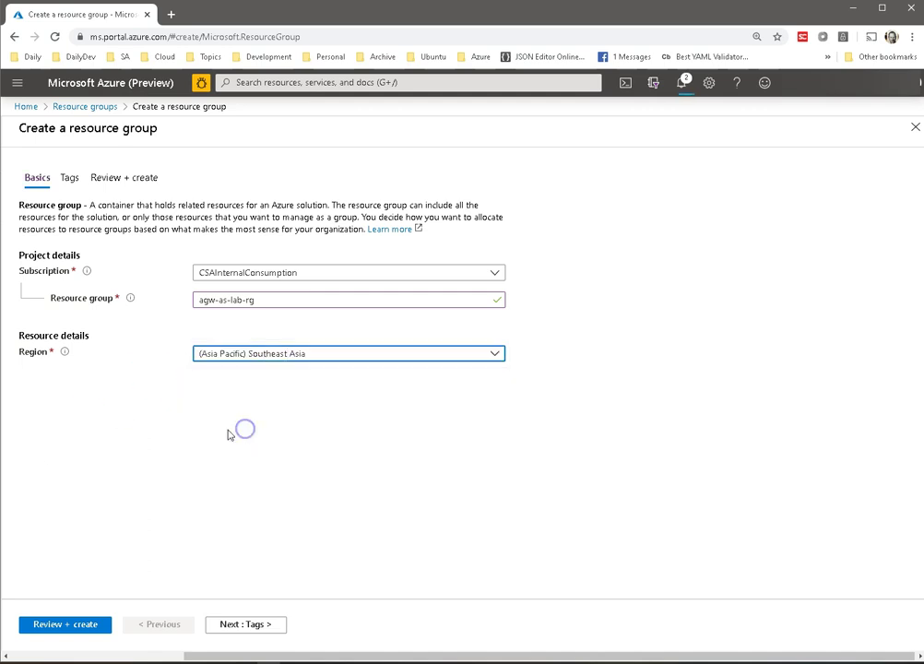
Step: Add the tag env with the value lab to the resource group and proceed to its final review
left_click(229, 628)
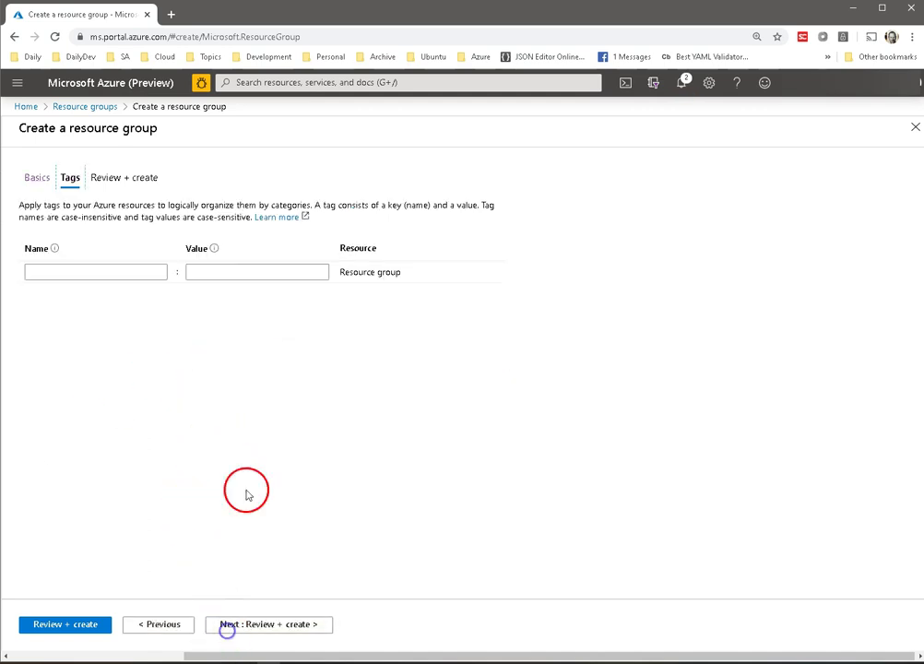
left_click(89, 271)
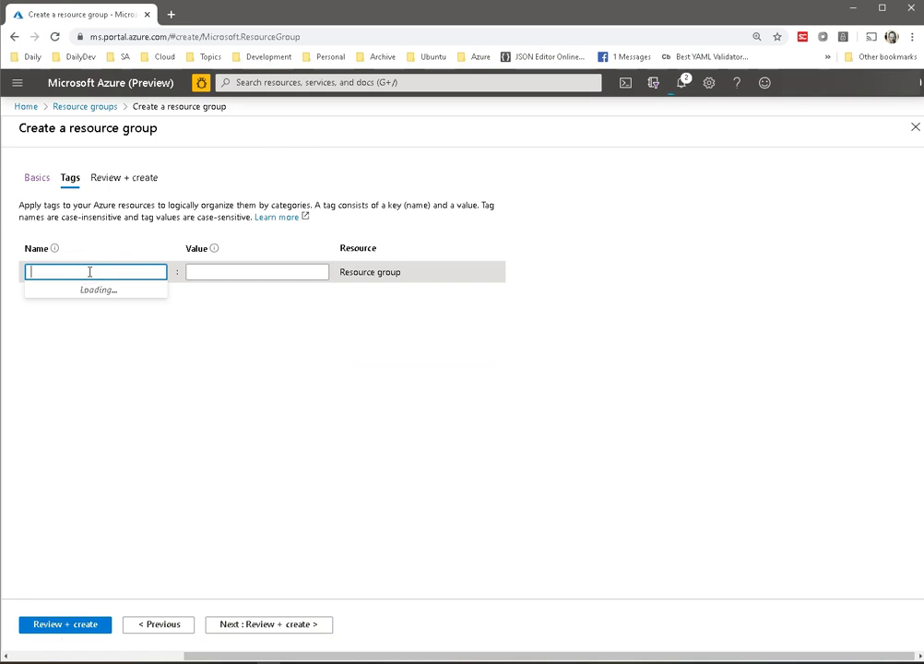
type("env")
key("Tab")
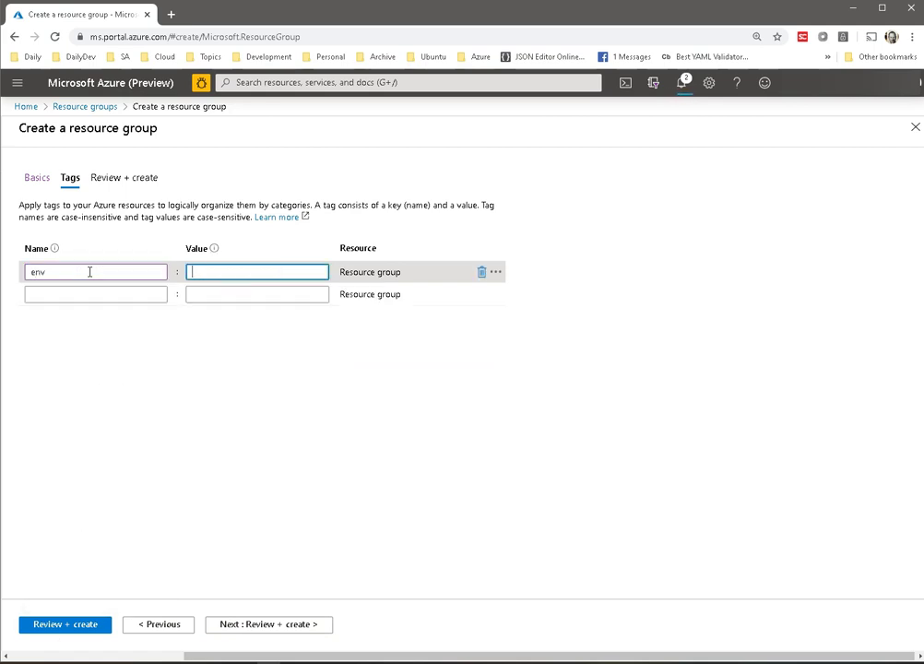
type("lab")
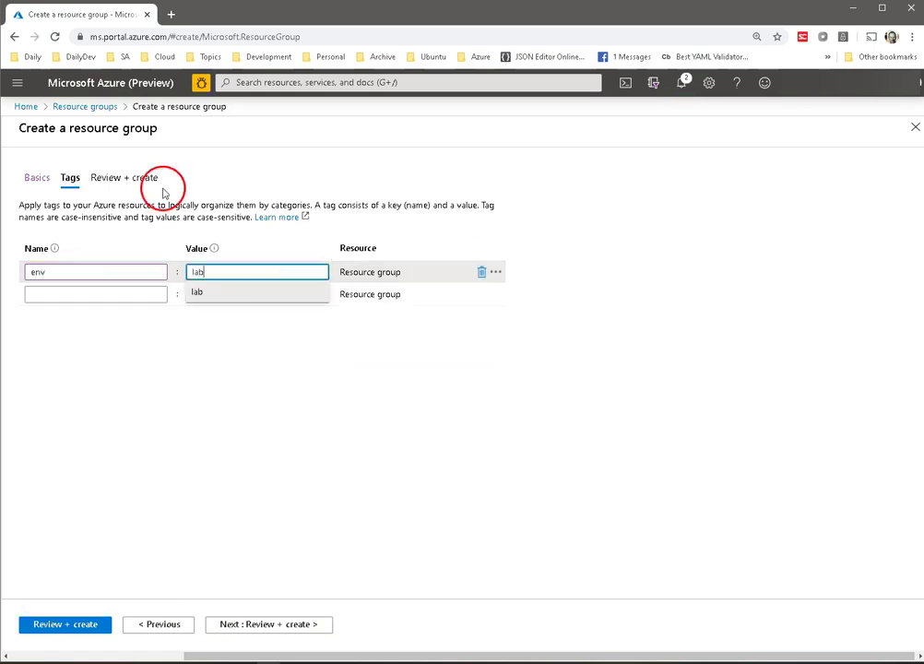
left_click(328, 487)
left_click(106, 623)
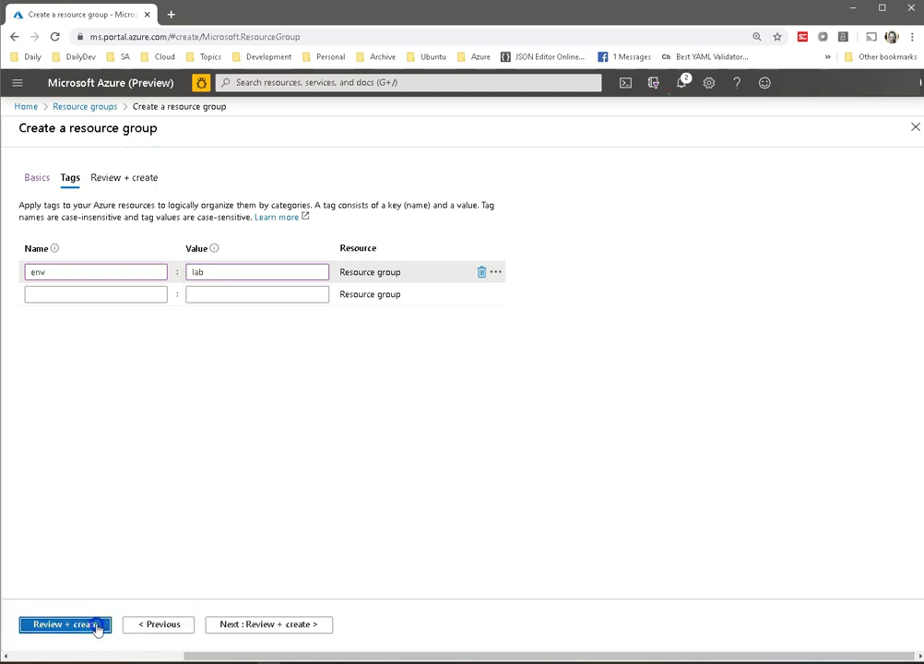
Step: Create the reviewed resource group agw-as-lab-rg and open its overview
left_click(58, 625)
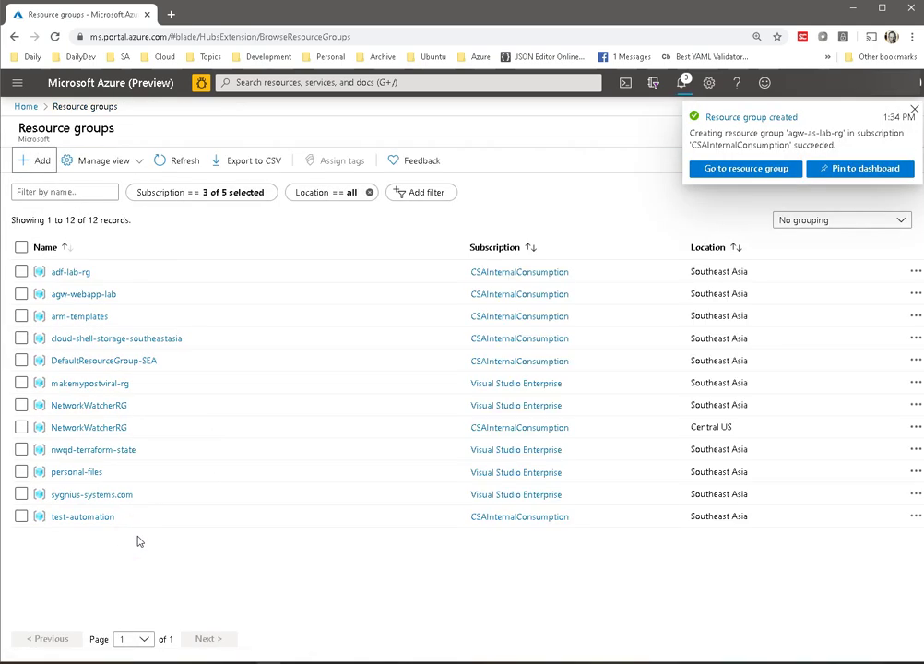
left_click(724, 168)
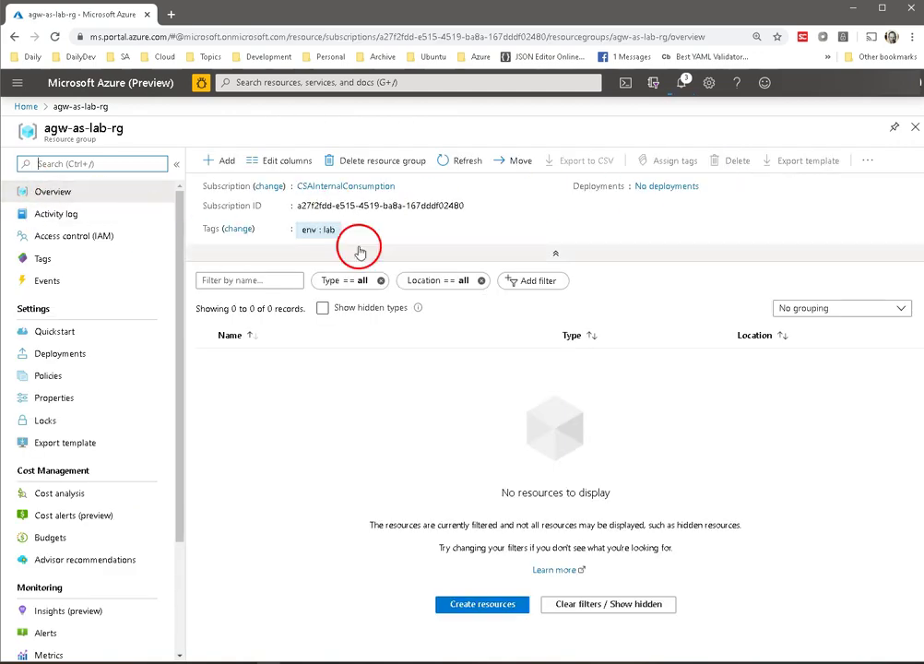
Step: Find the App Services service through the portal search and start creating a new web app
left_click(313, 88)
type("app")
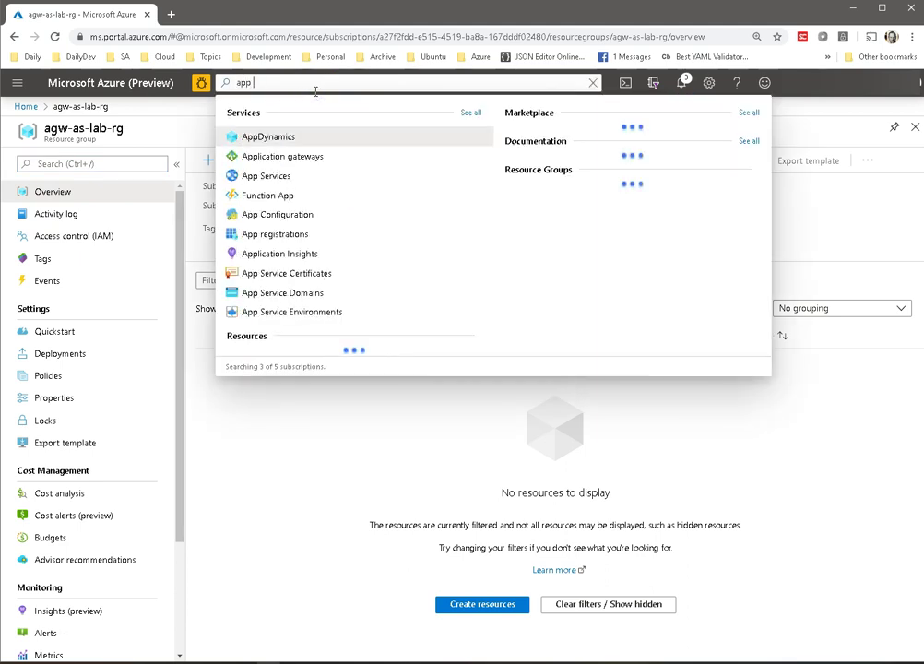
type(" ser")
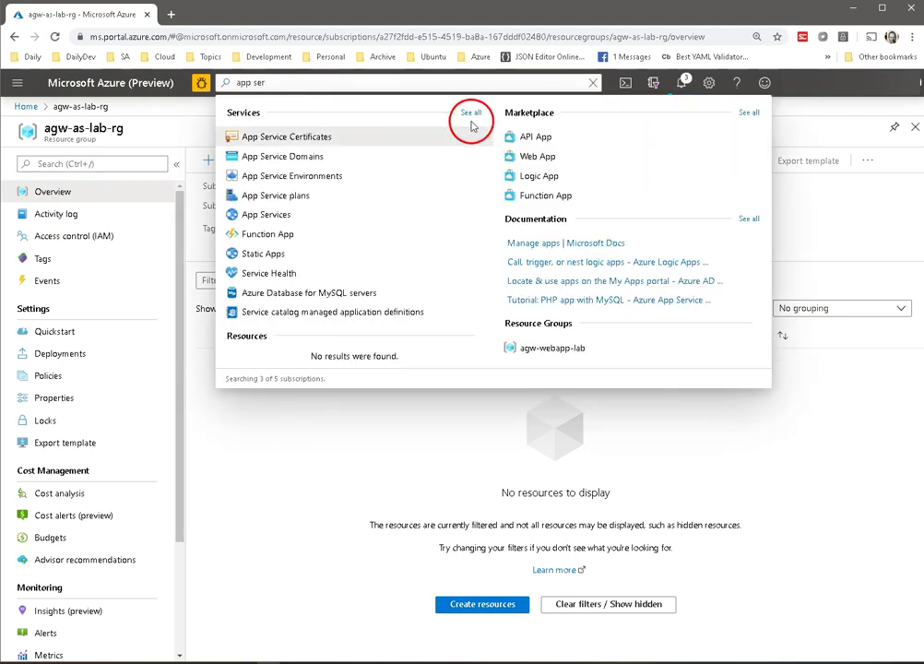
left_click(284, 218)
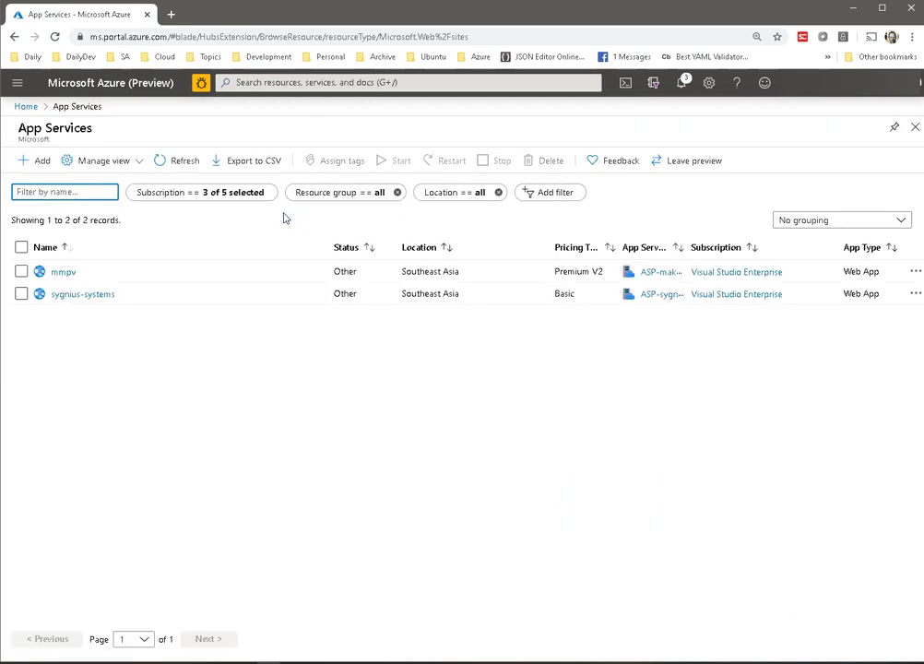
left_click(37, 164)
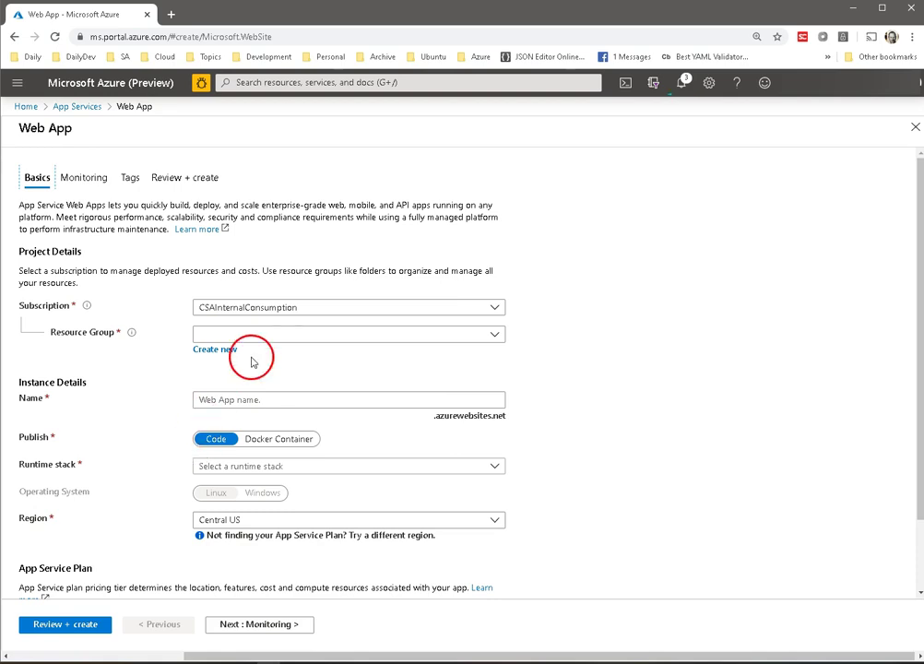
Step: Assign the web app to resource group agw-as-lab-rg and name it agw-as-lab-as01
left_click(284, 336)
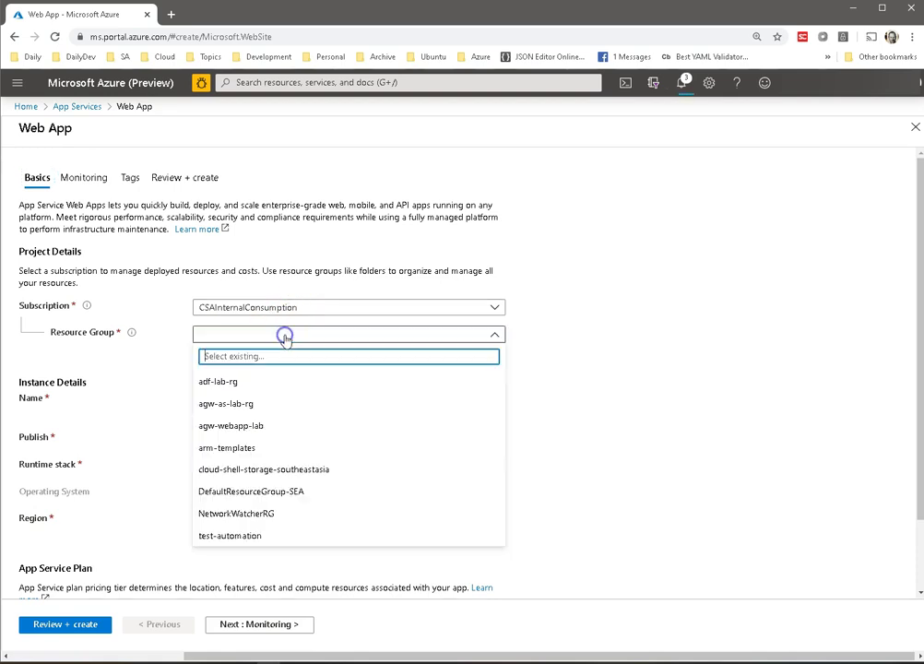
left_click(260, 404)
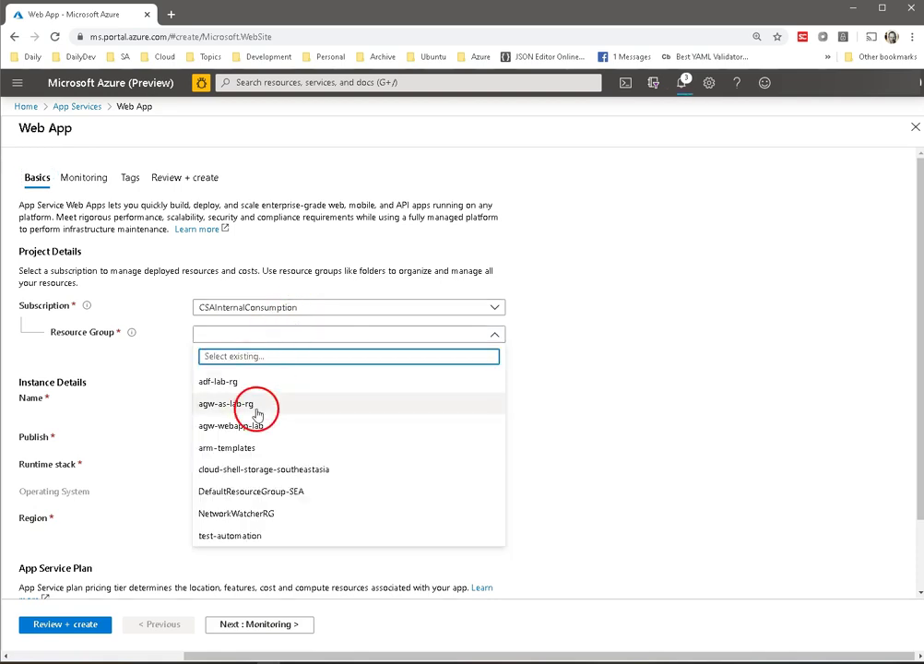
left_click(196, 406)
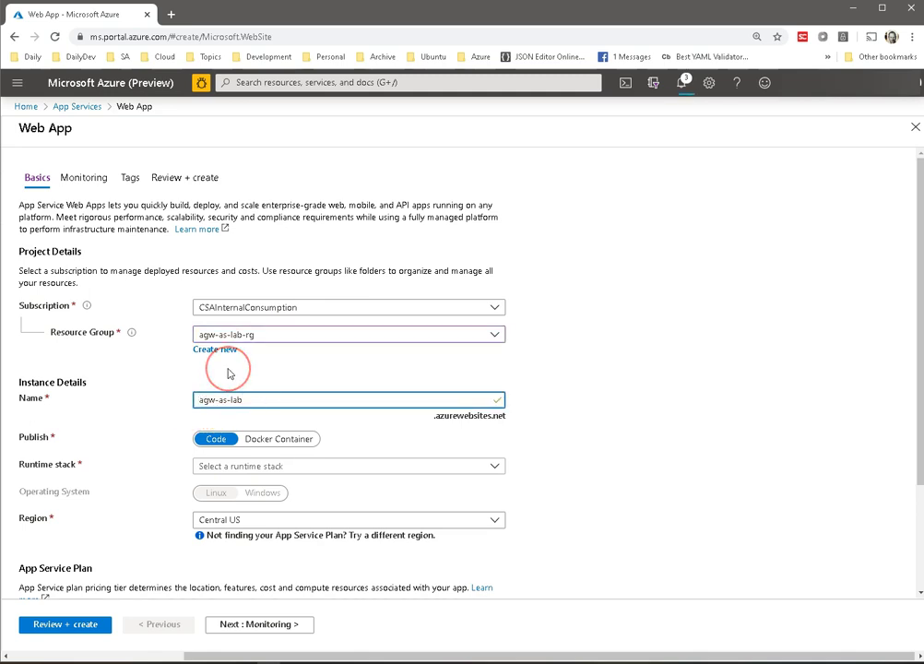
type("agw-as-lab-as01")
Step: Set the web app's runtime stack to PHP 7.3
left_click(495, 468)
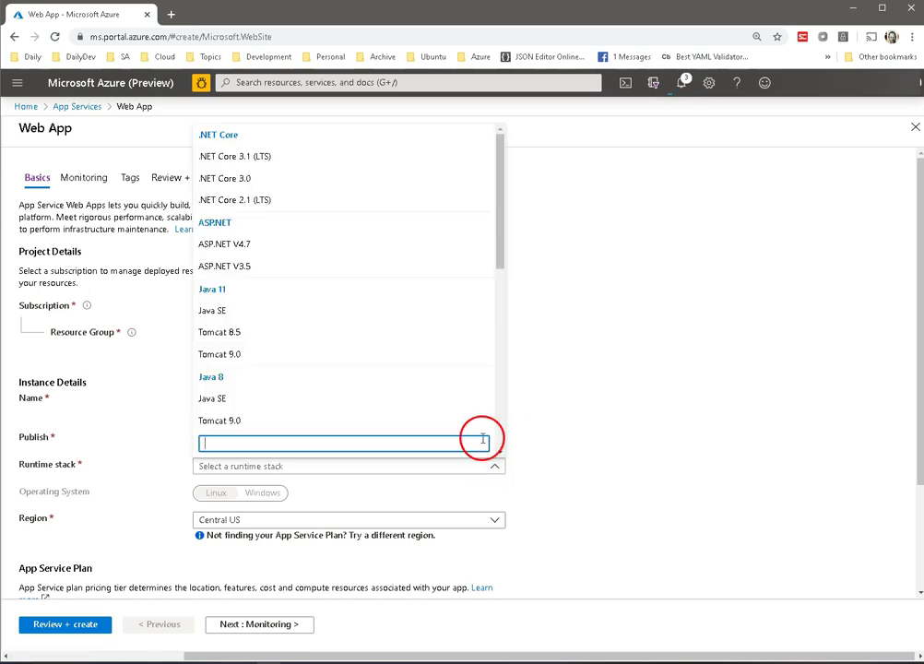
type("php")
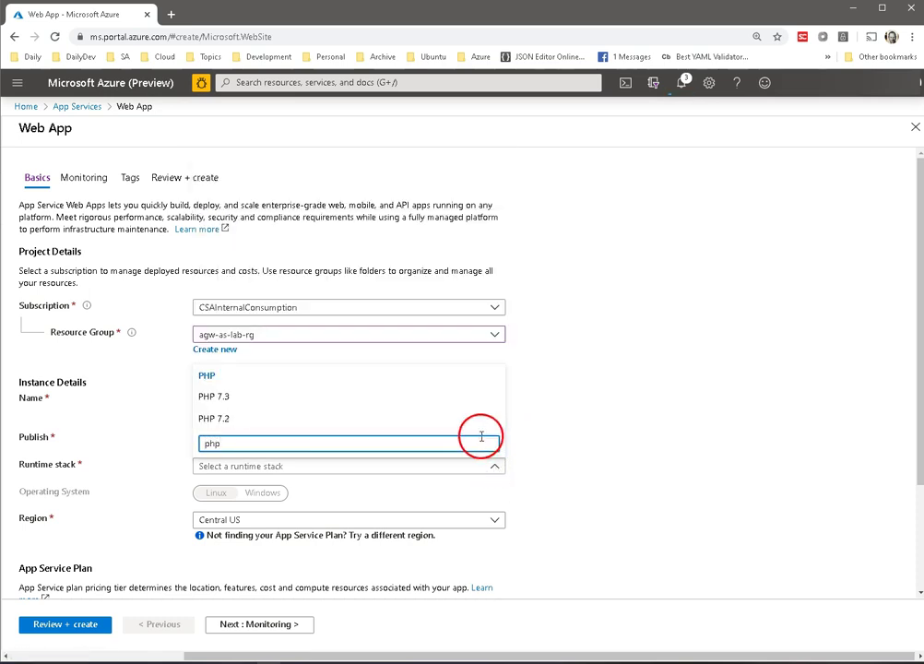
left_click(412, 397)
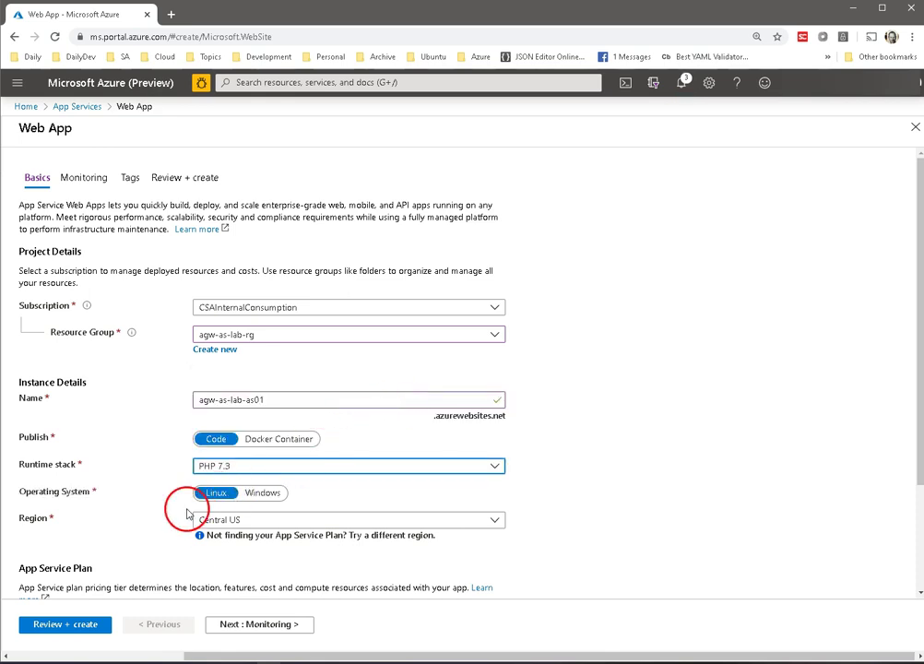
Step: Set the web app's region to Southeast Asia
left_click(847, 323)
left_click_drag(916, 304, 899, 479)
left_click(454, 381)
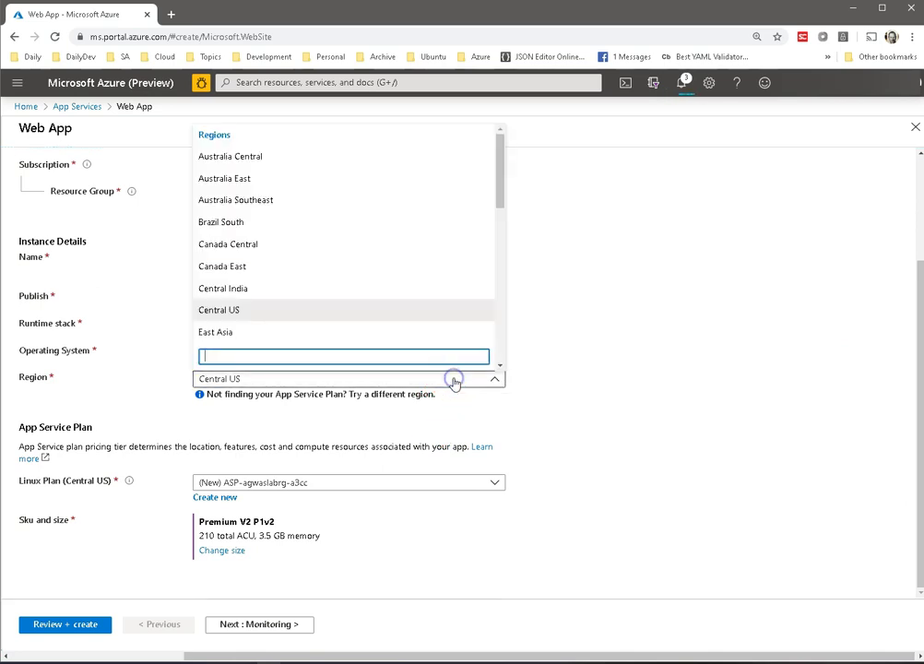
type("southeas")
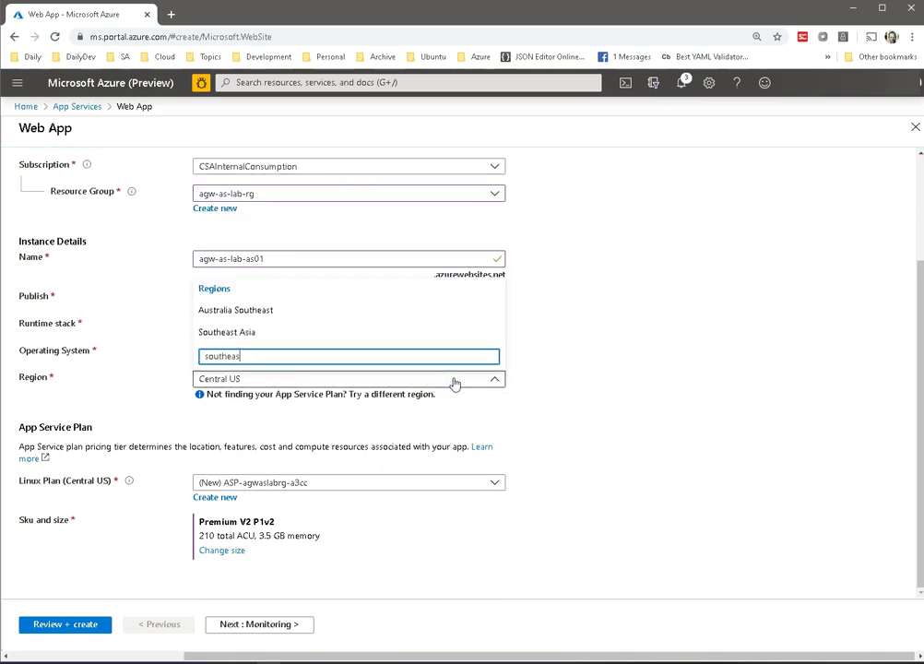
left_click(259, 333)
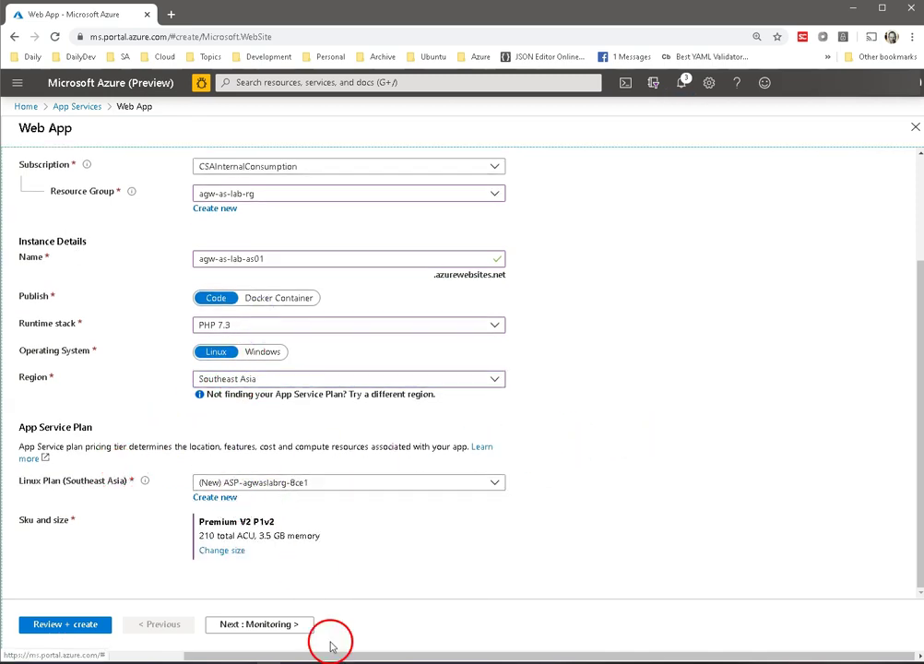
Step: Compare the App Service plan's pricing tiers and apply the Dev / Test tier B1 as its size
left_click(233, 502)
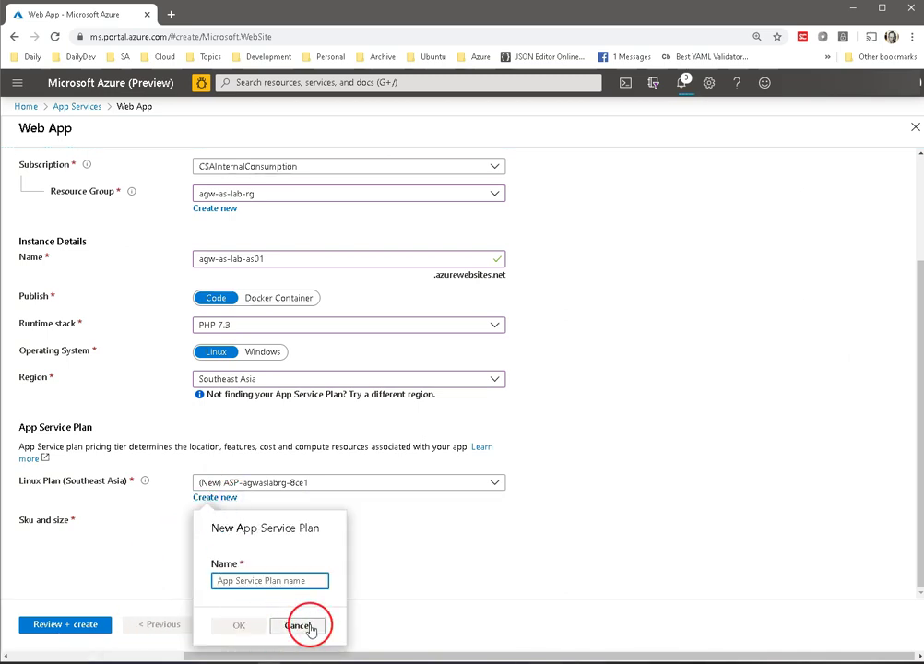
left_click(310, 627)
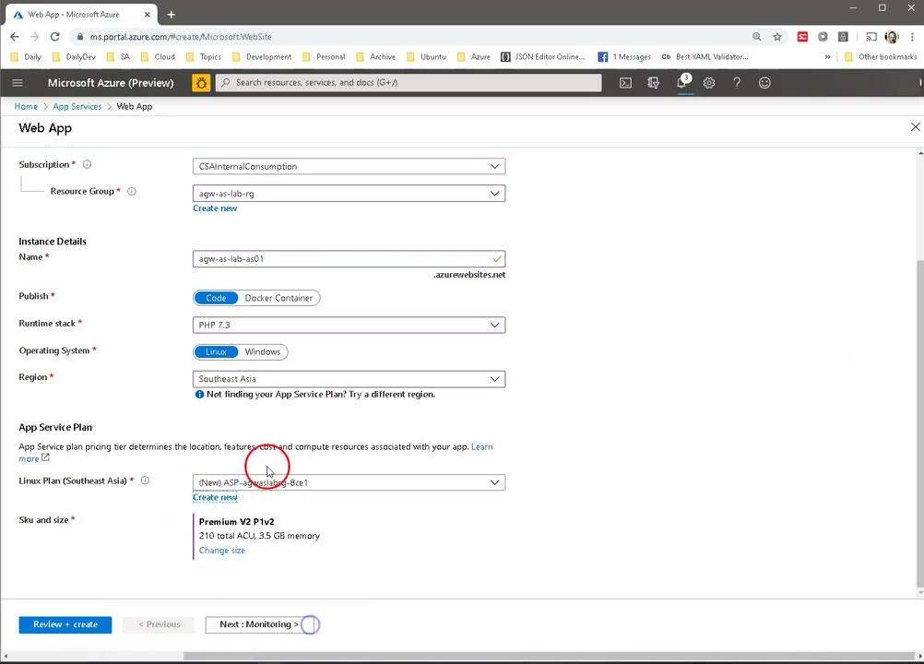
left_click(221, 553)
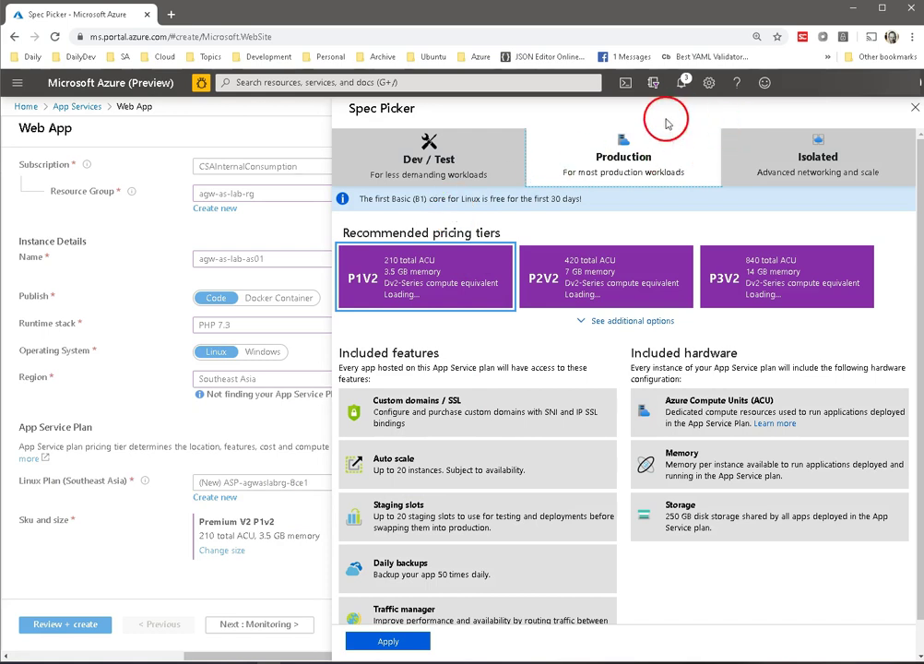
left_click(627, 320)
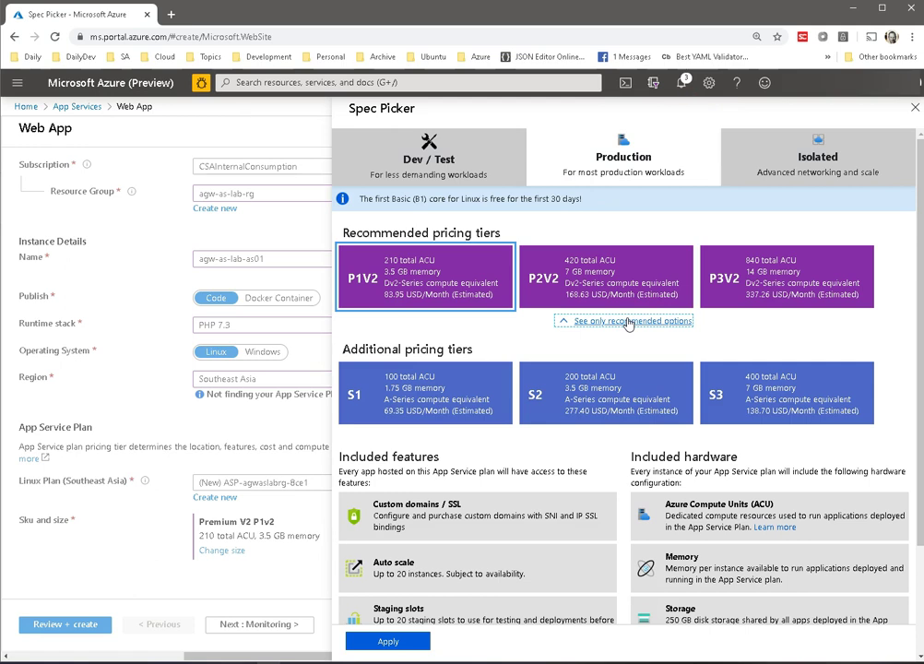
scroll(599, 355, "down", 3)
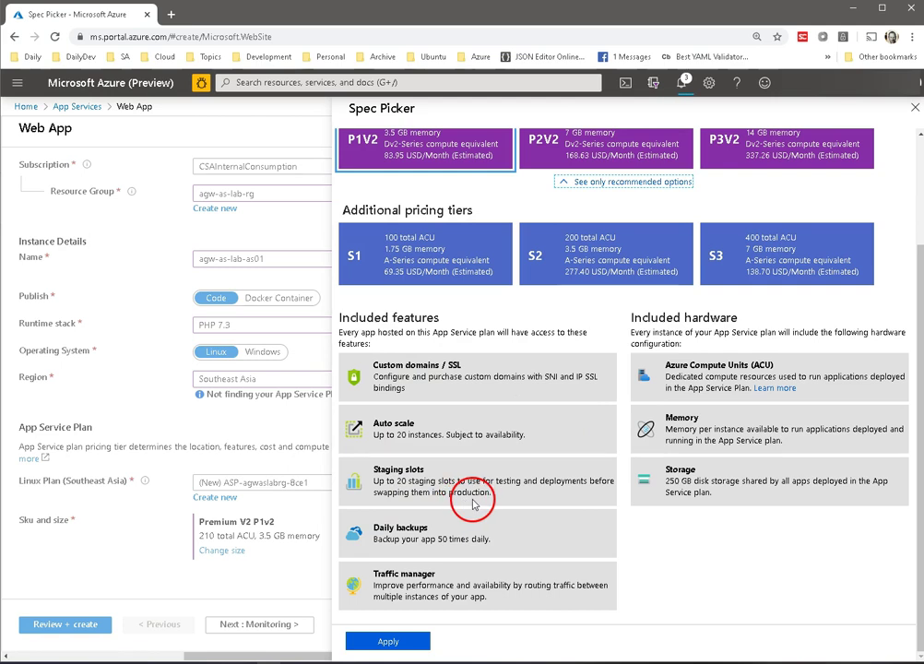
scroll(692, 427, "up", 3)
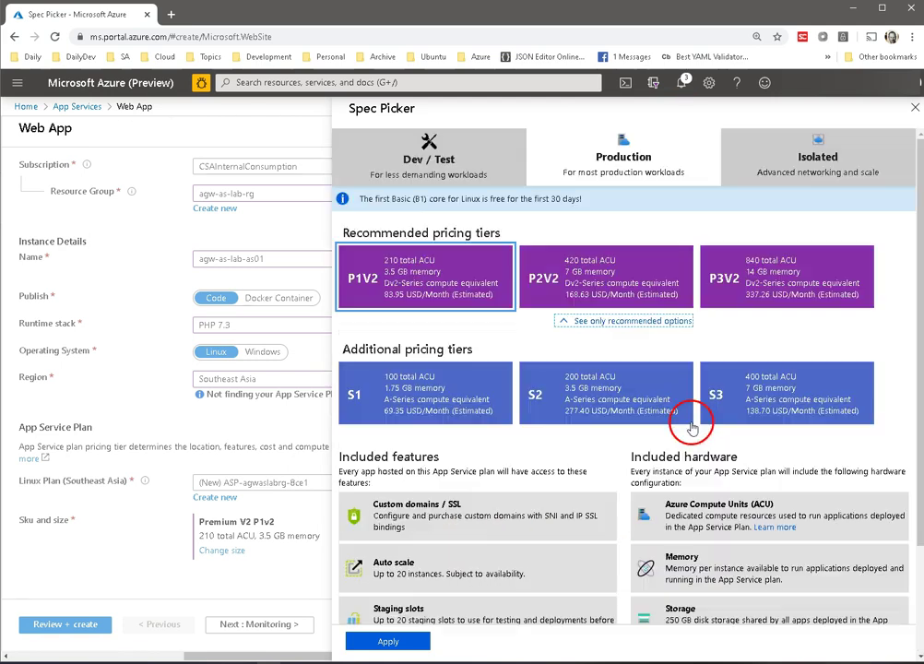
left_click(429, 159)
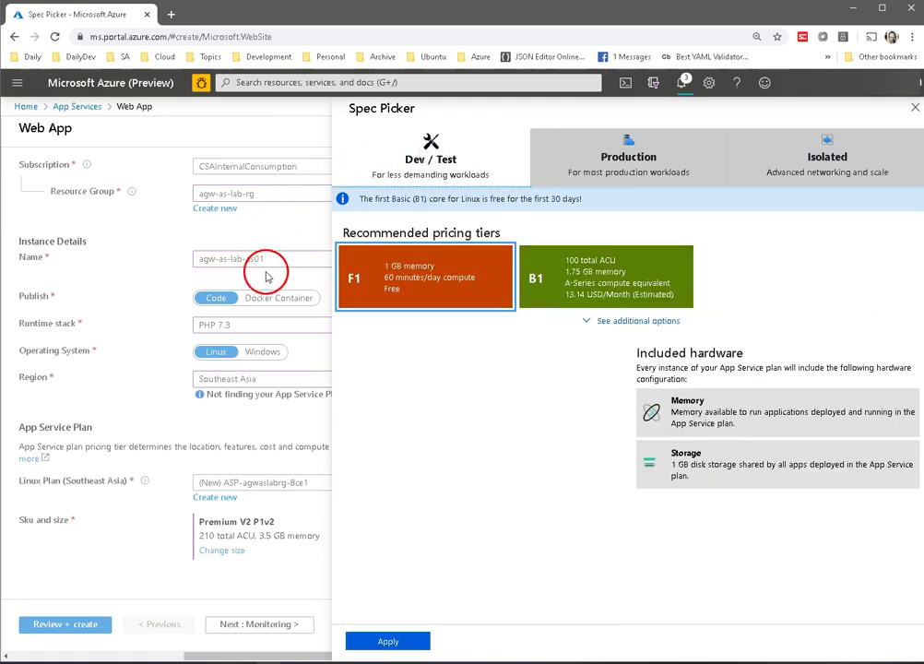
left_click(586, 321)
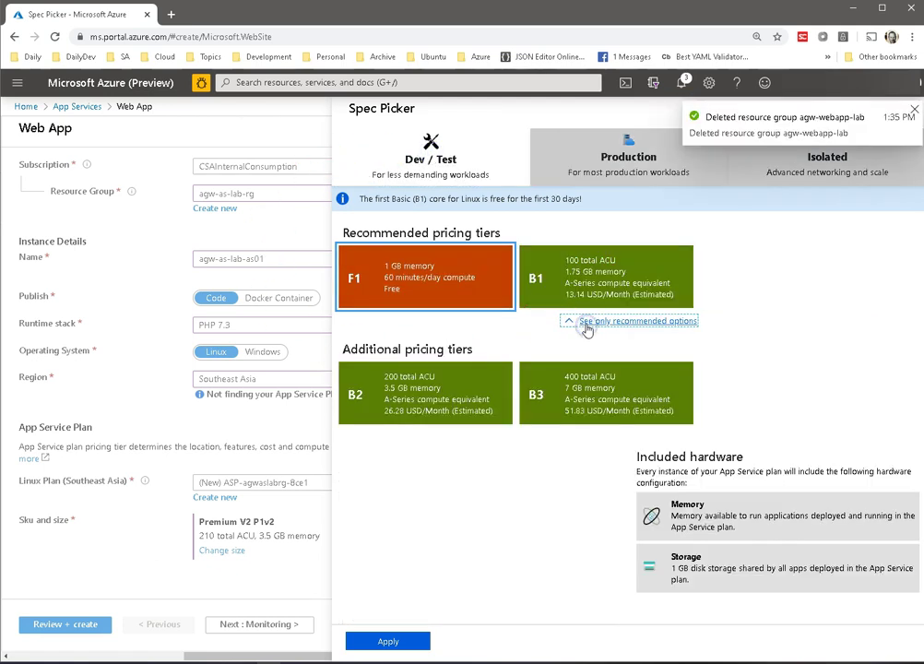
left_click(654, 270)
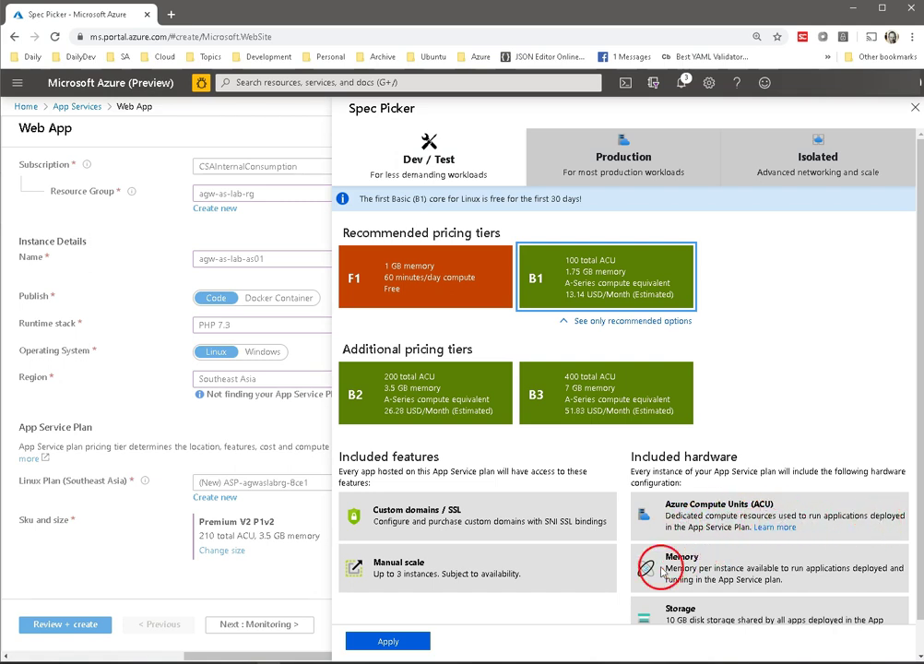
left_click(415, 644)
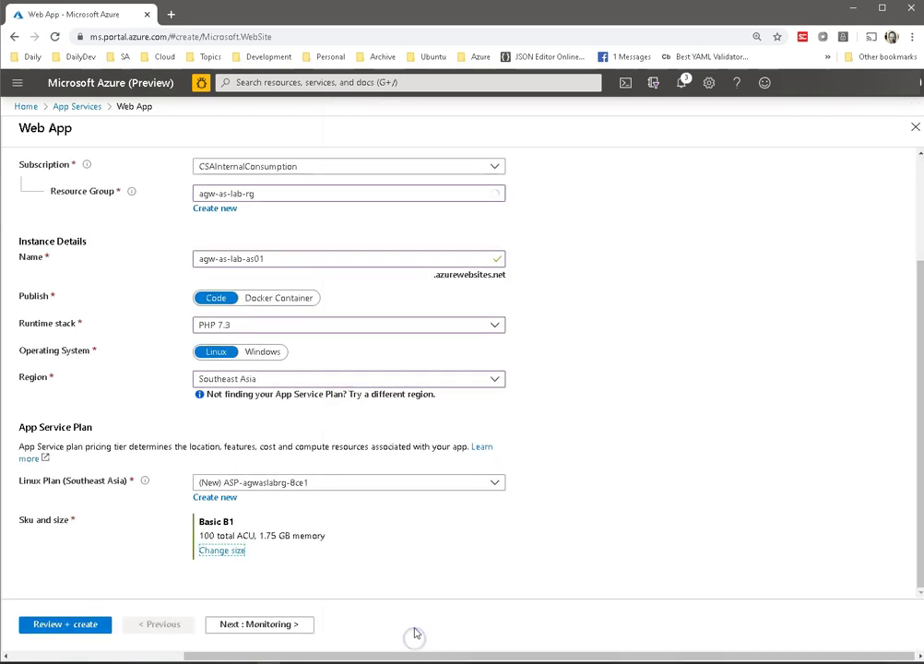
Step: Leave the monitoring settings as they are, add the tag env with the value lab, and proceed to the web app's final review
left_click(257, 627)
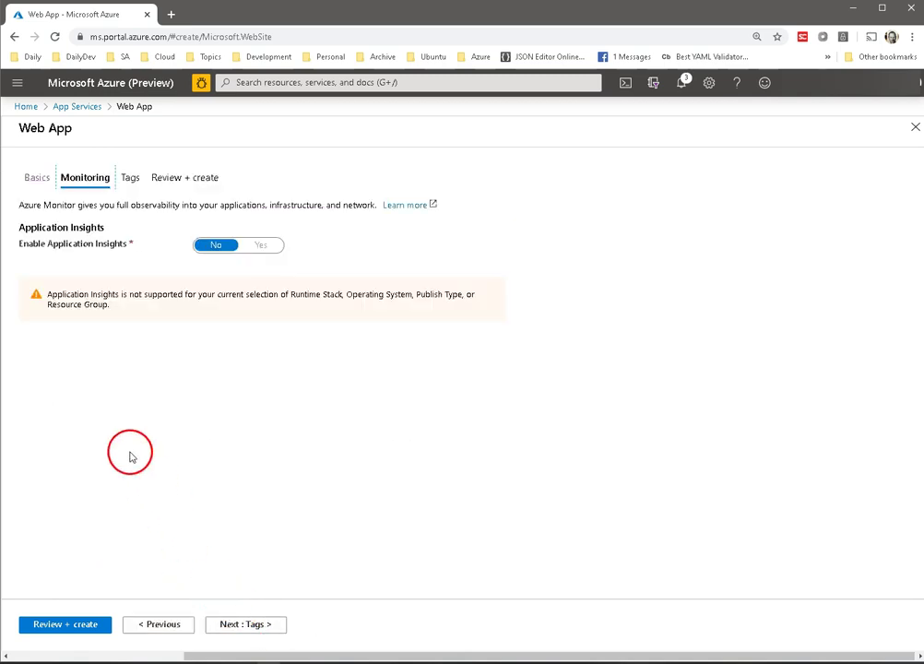
left_click(257, 625)
left_click(88, 280)
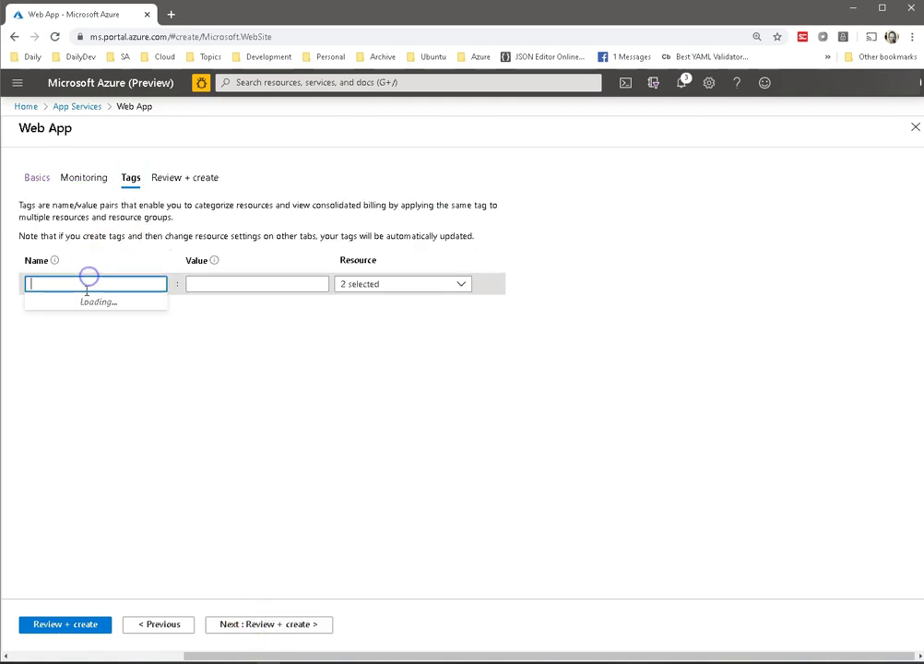
type("env")
key("Tab")
type("lab")
left_click(273, 425)
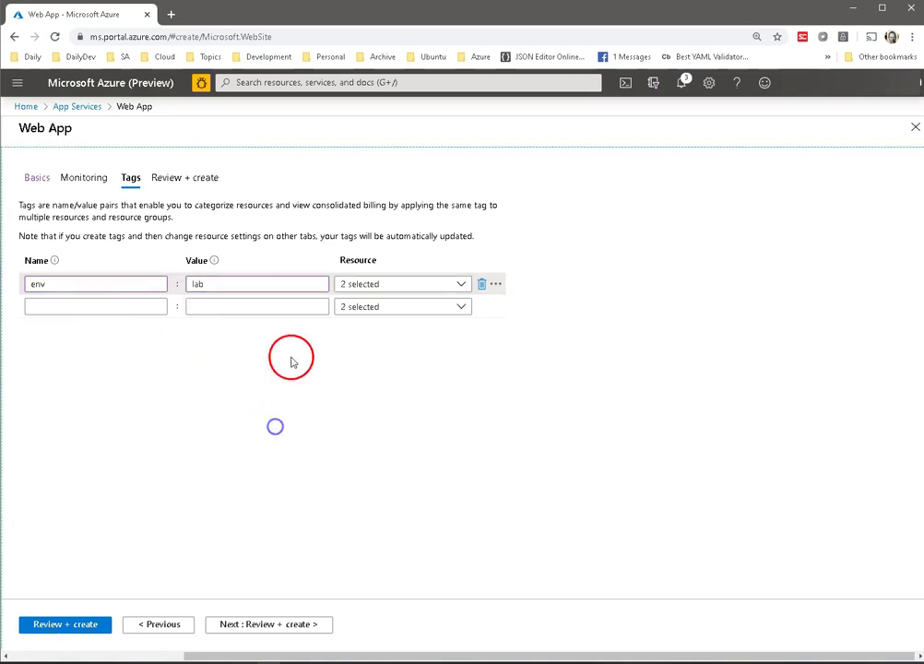
left_click(257, 626)
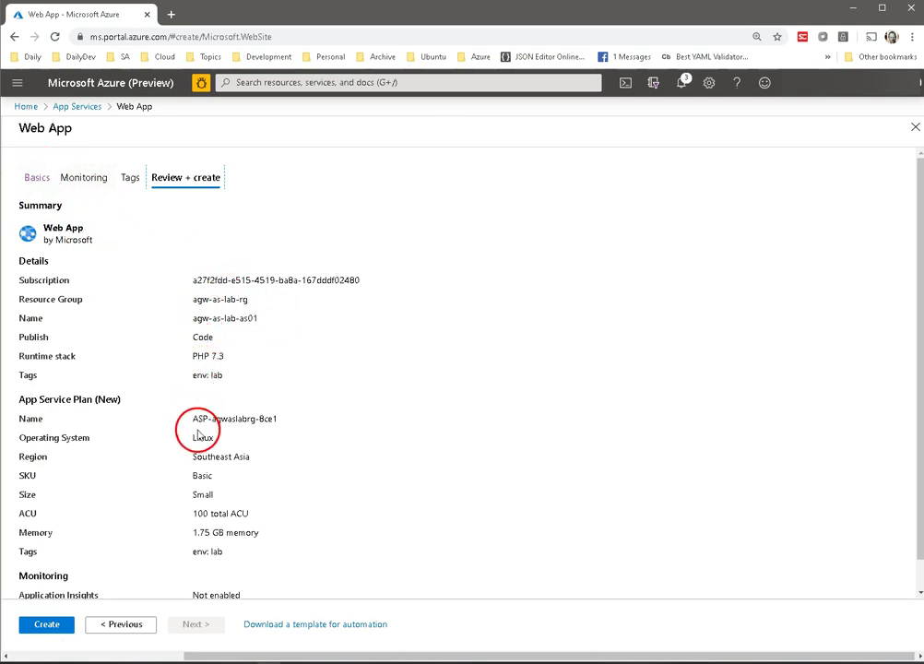
Step: Check the configuration summary, create the web app, and open the deployed resource
scroll(184, 489, "down", 1)
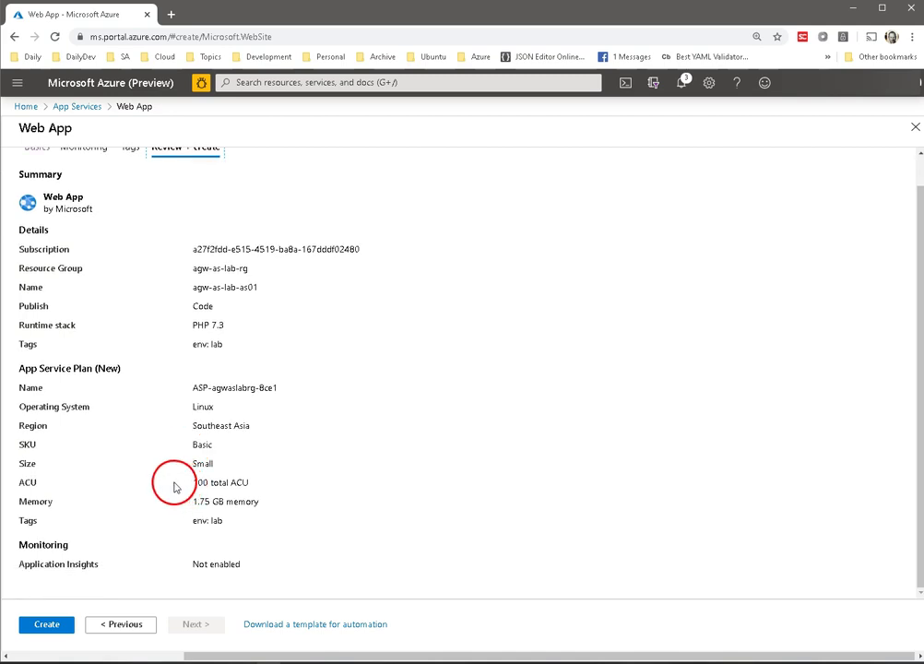
left_click(57, 626)
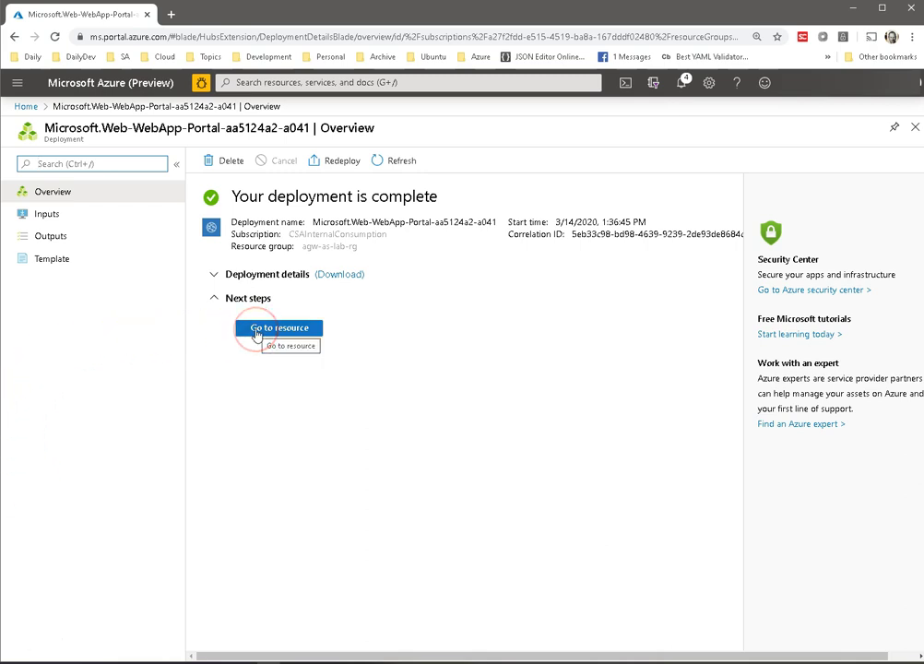
left_click(257, 329)
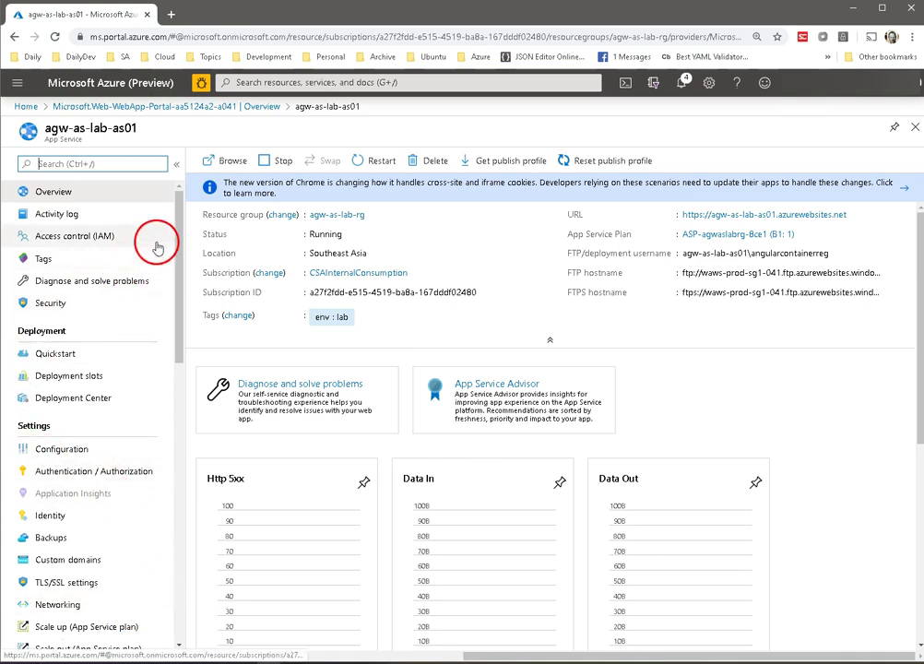
Step: View the web app's default page through its azurewebsites.net URL, and return to its overview in the portal
left_click_drag(181, 254, 176, 200)
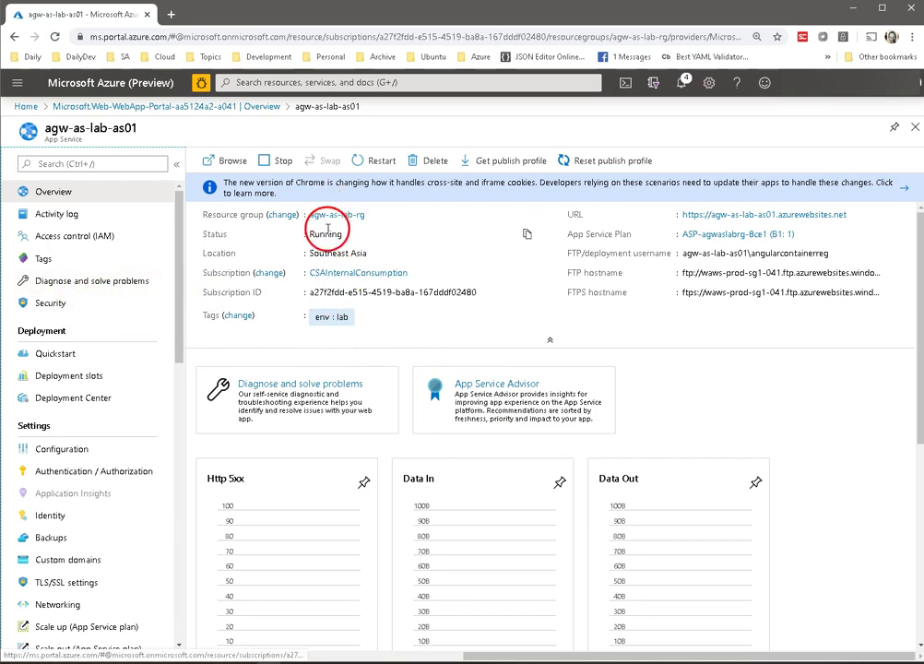
left_click(773, 215)
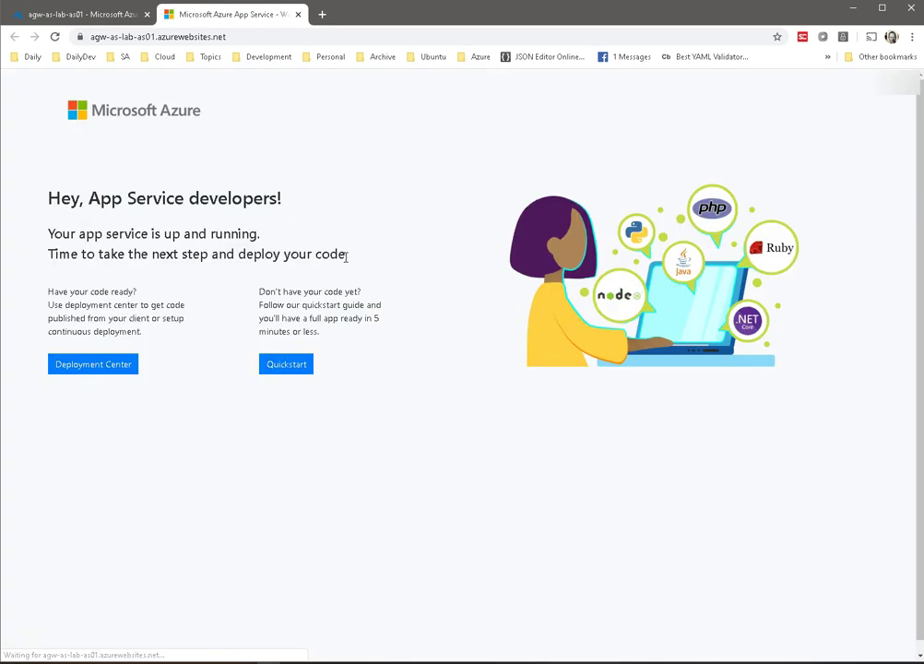
left_click(49, 15)
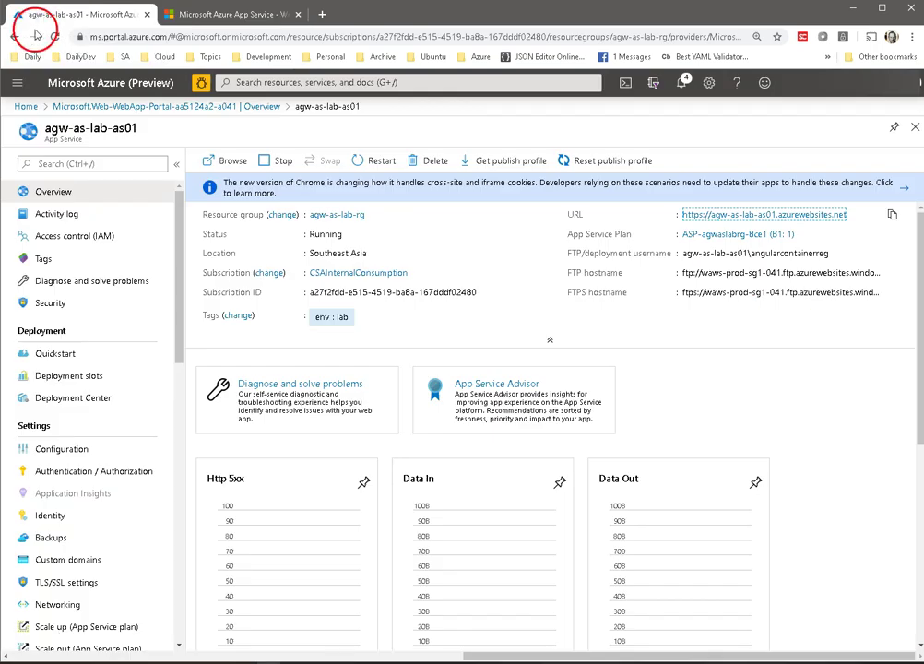
Step: View the agw-as-lab-rg resource group's resources, and start creating a new gateway in the Application gateways service
mouse_move(181, 213)
left_mouse_down()
mouse_move(178, 275)
mouse_move(173, 228)
left_mouse_up()
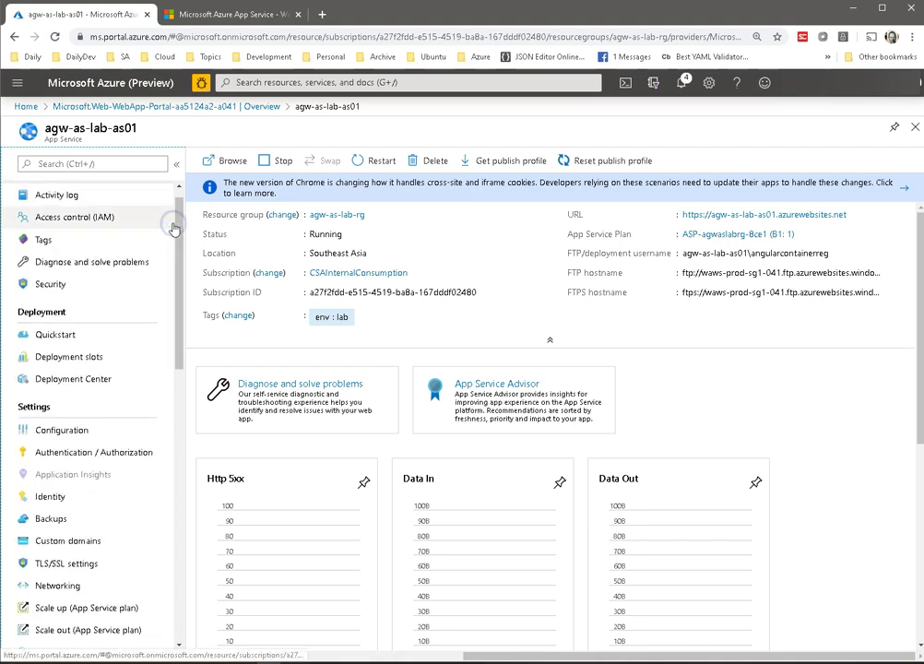
left_click(345, 219)
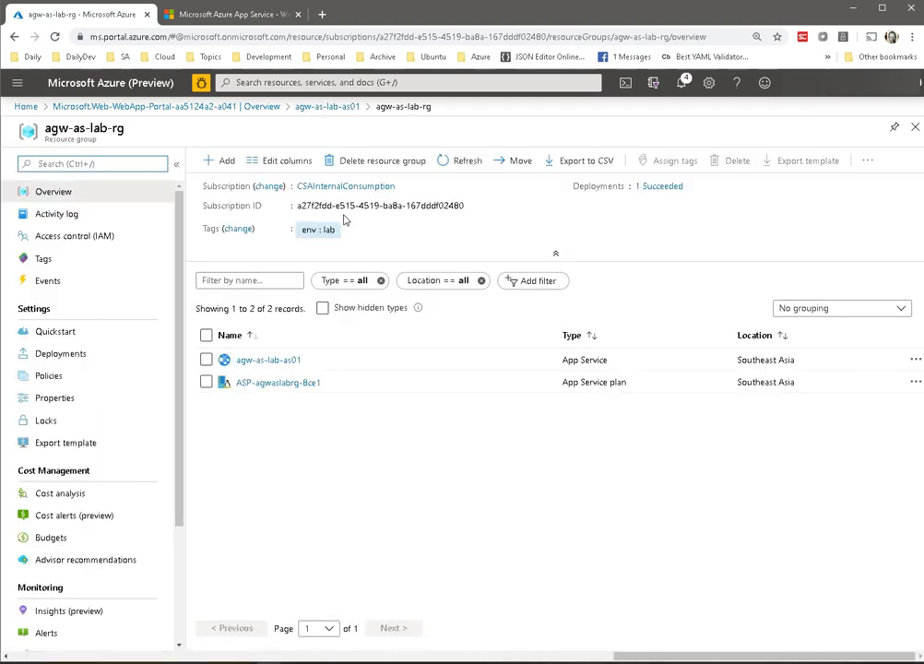
left_click(350, 82)
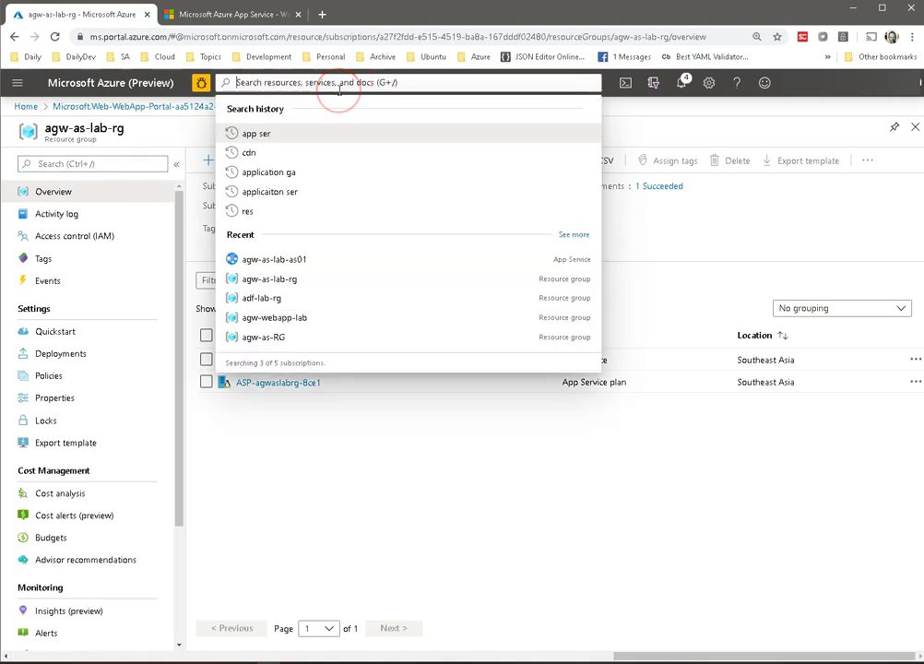
type("application")
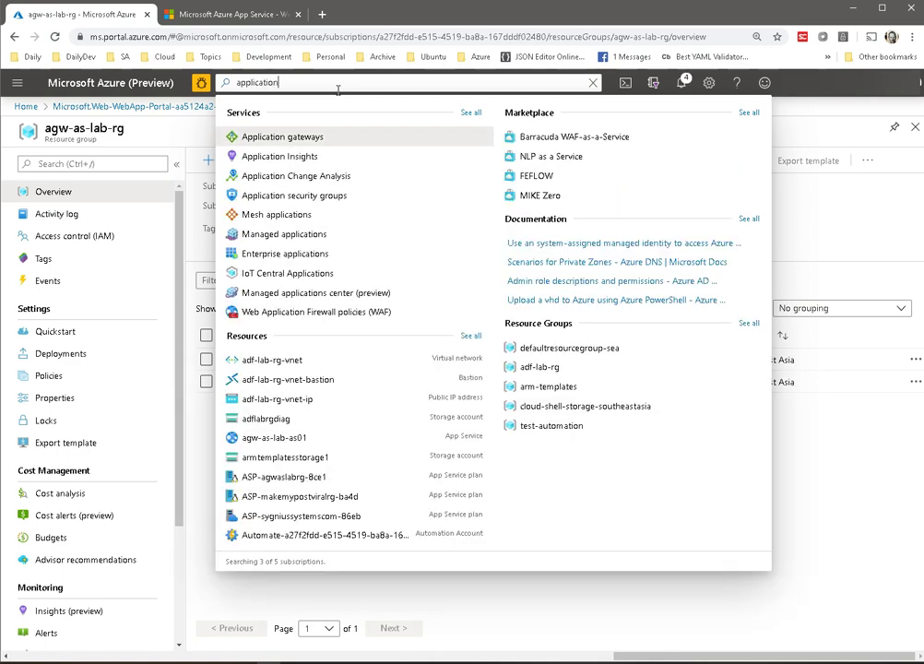
type(" gate")
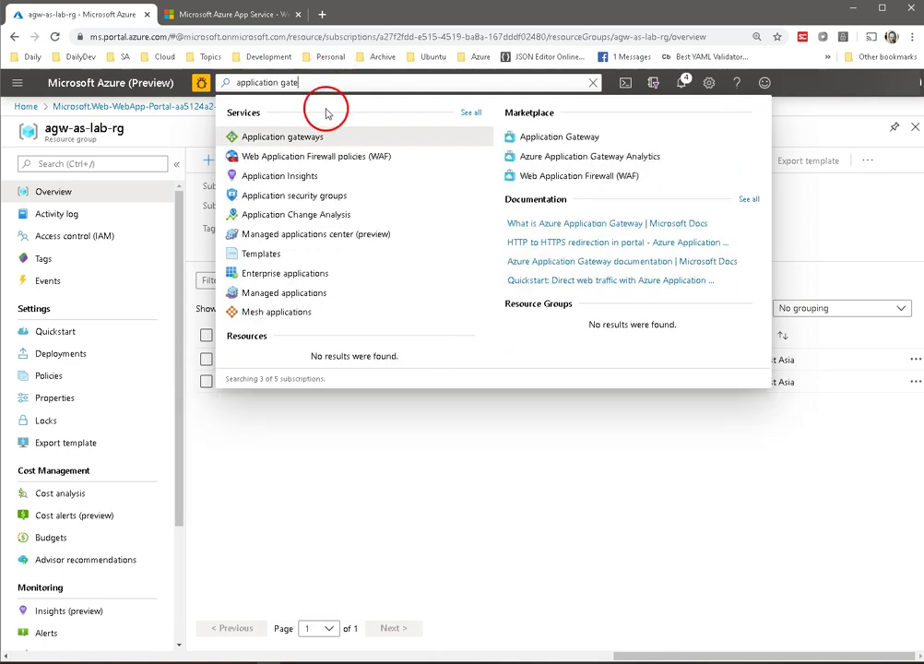
left_click(304, 137)
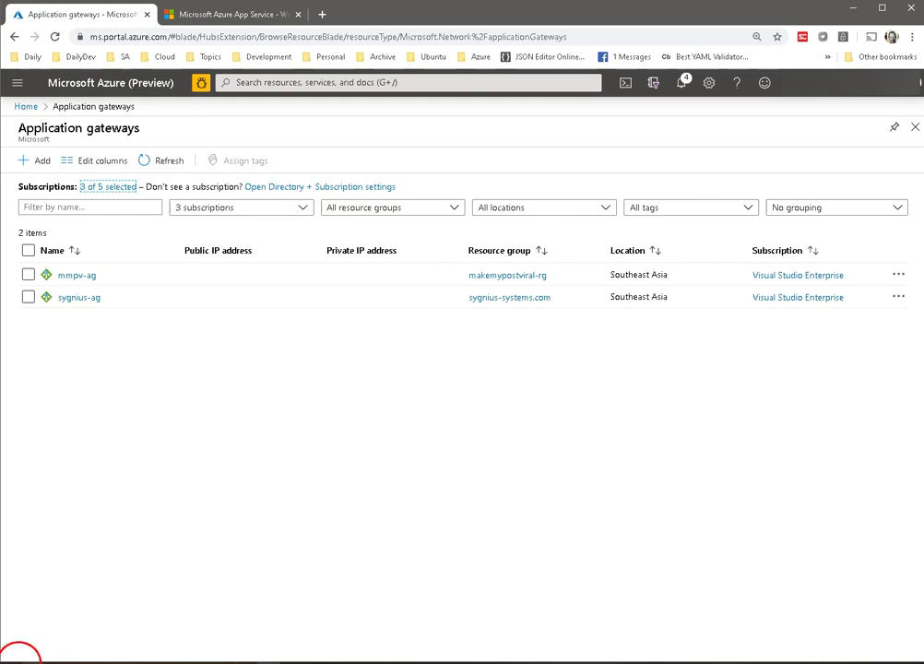
left_click(35, 159)
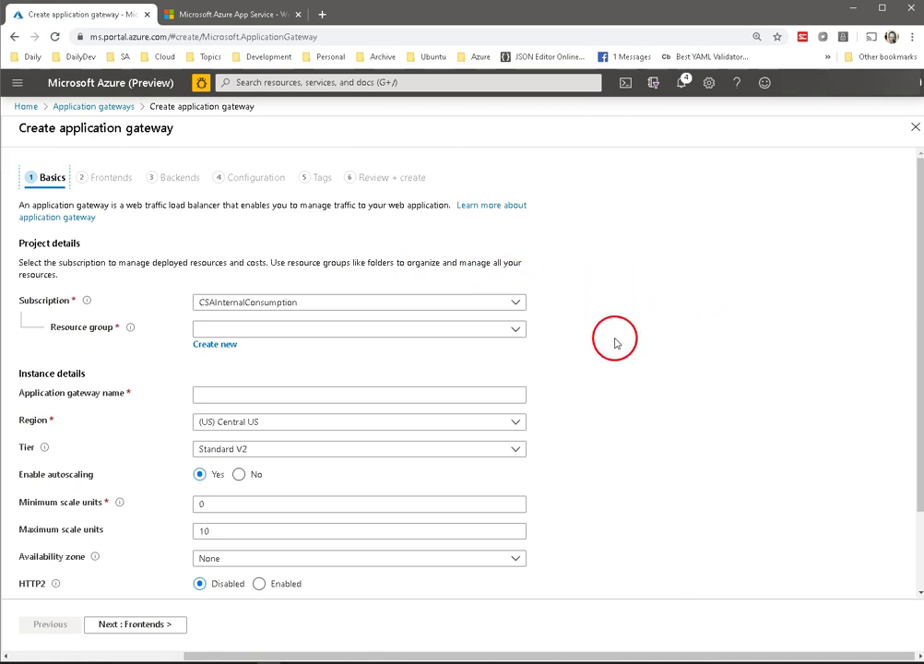
Step: Assign the application gateway to resource group agw-as-lab-rg and name it agw-as-lab-agw01
left_click(514, 332)
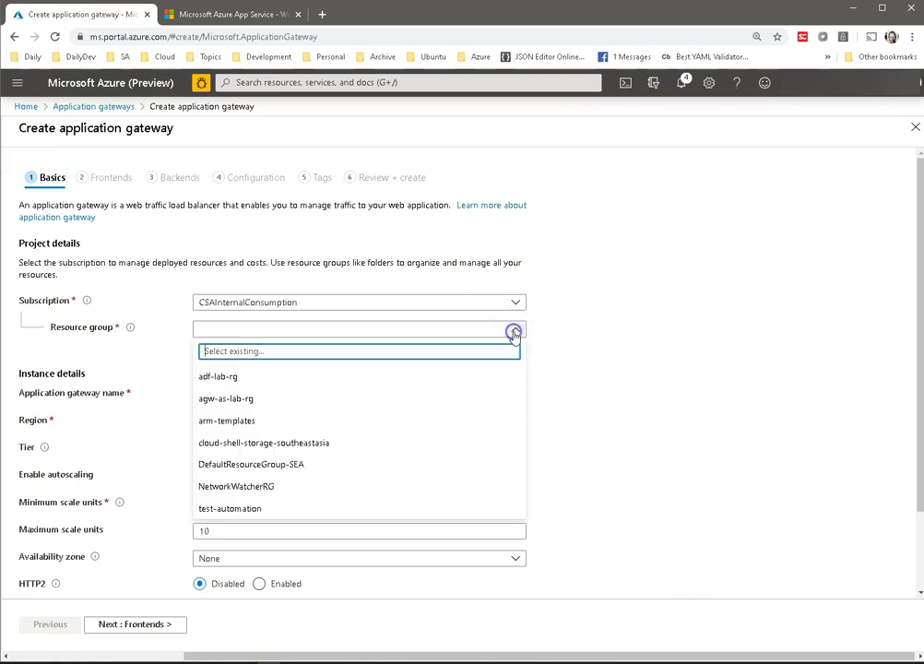
left_click(313, 399)
left_click(316, 396)
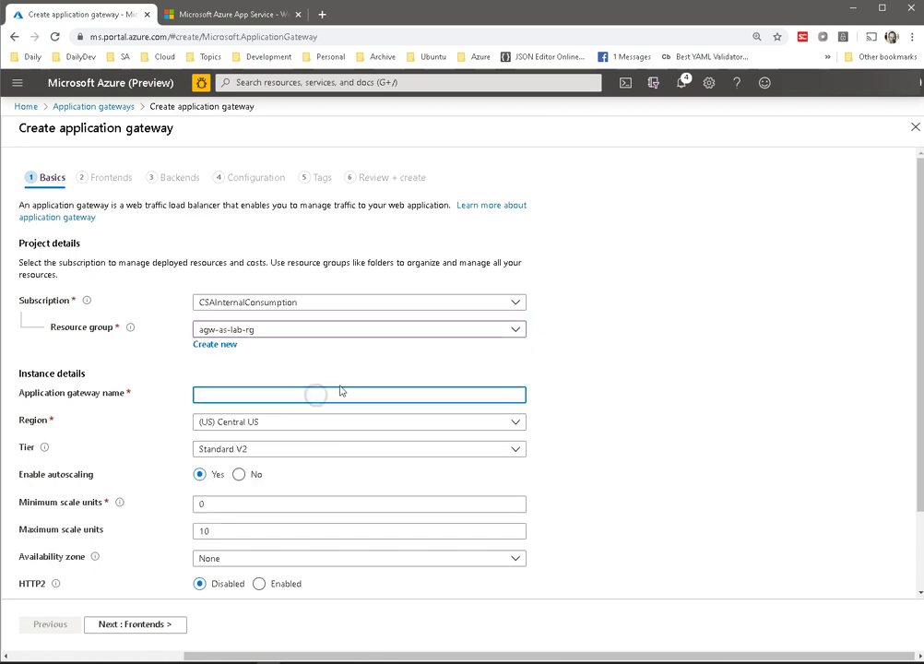
left_click(340, 398)
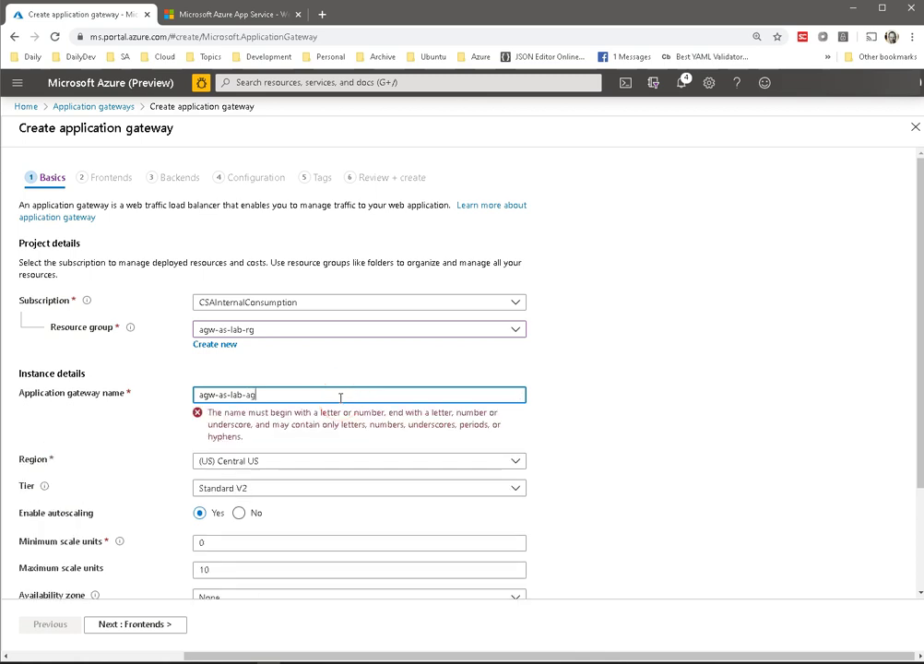
type("w01")
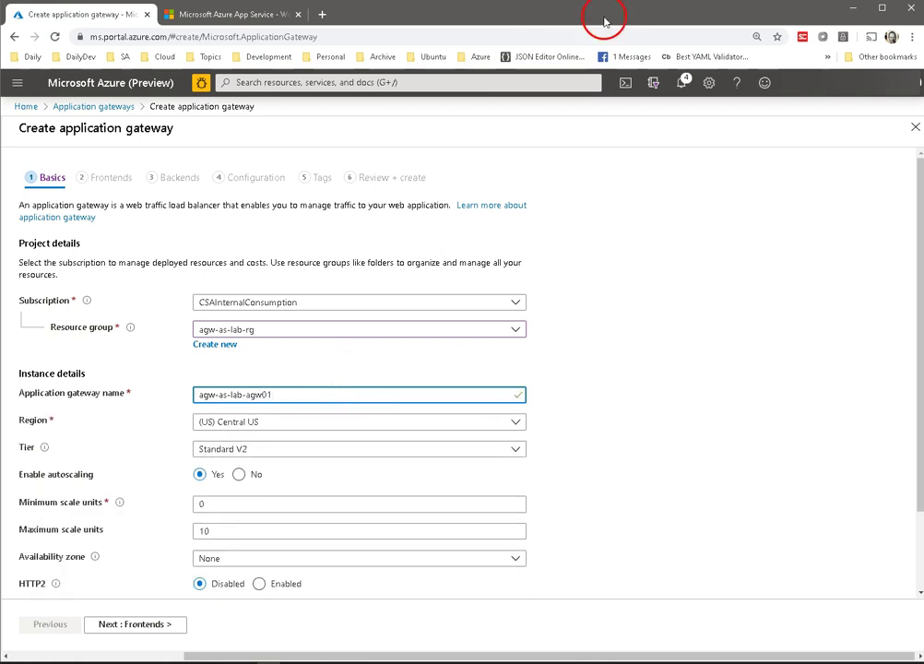
left_click(594, 301)
Step: Set the gateway's region to (Asia Pacific) Southeast Asia and its tier to WAF V2
left_click(475, 419)
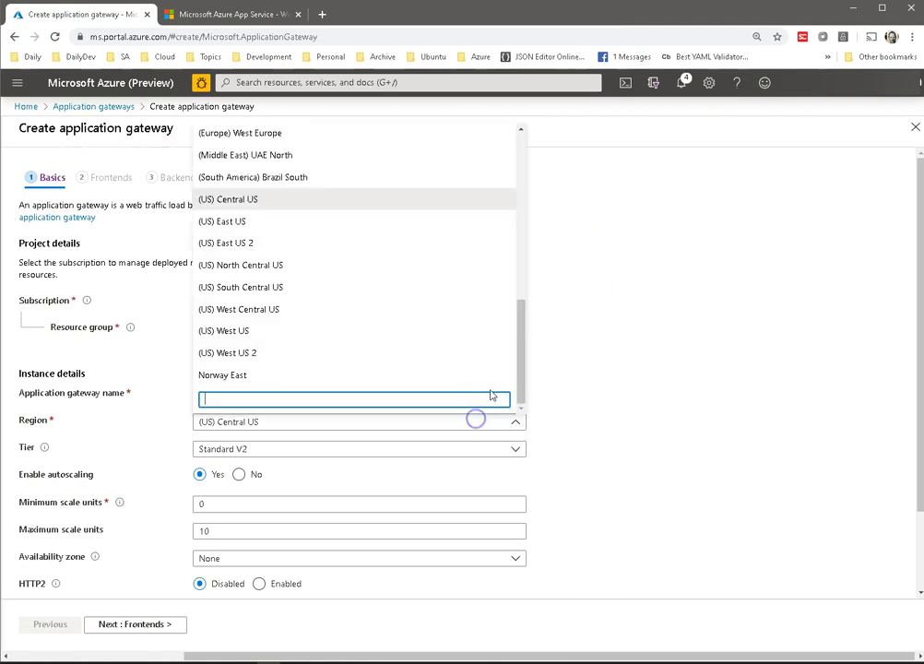
type("southeast")
left_click(289, 376)
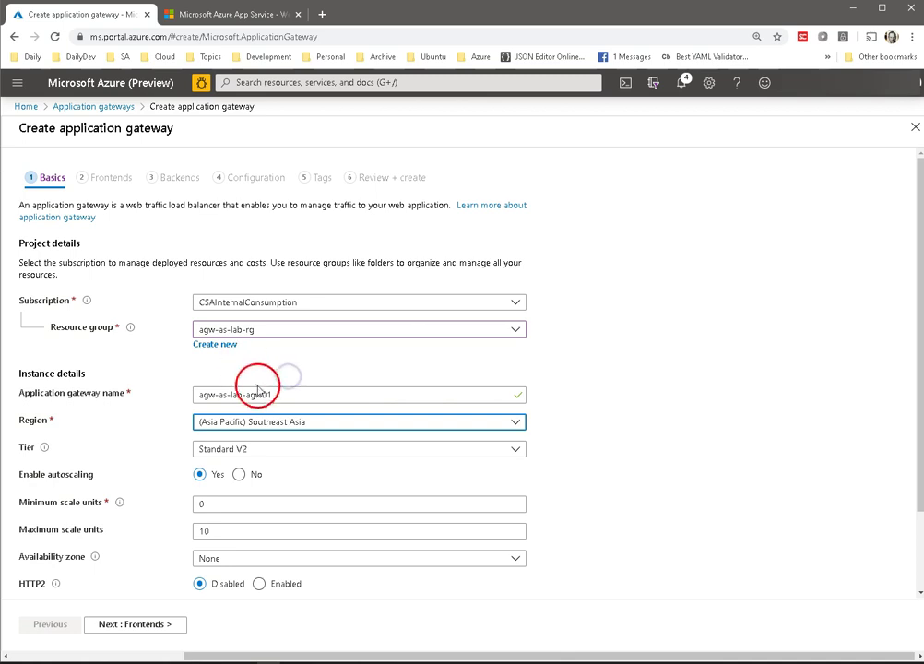
left_click(514, 451)
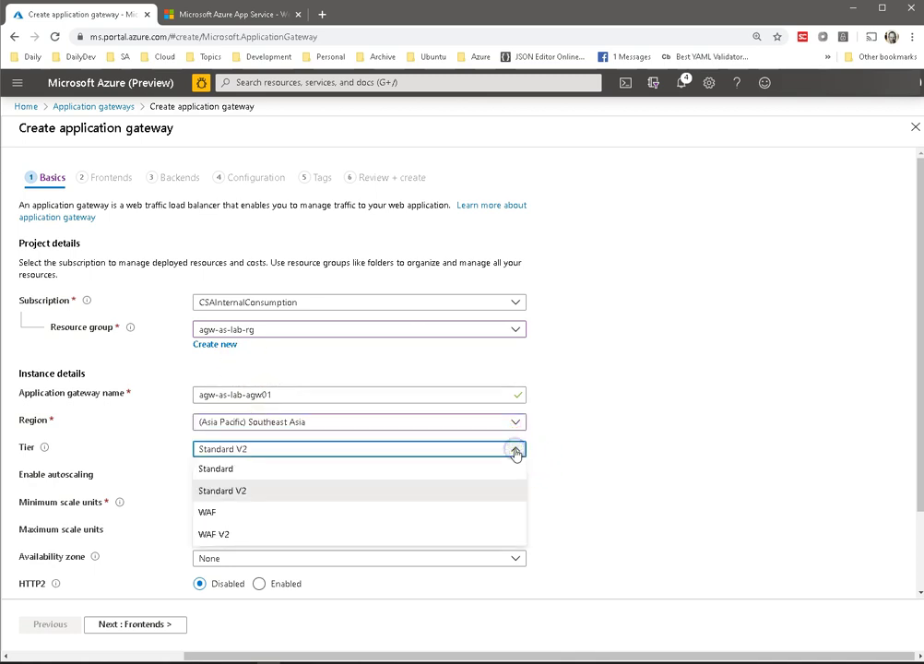
left_click(507, 537)
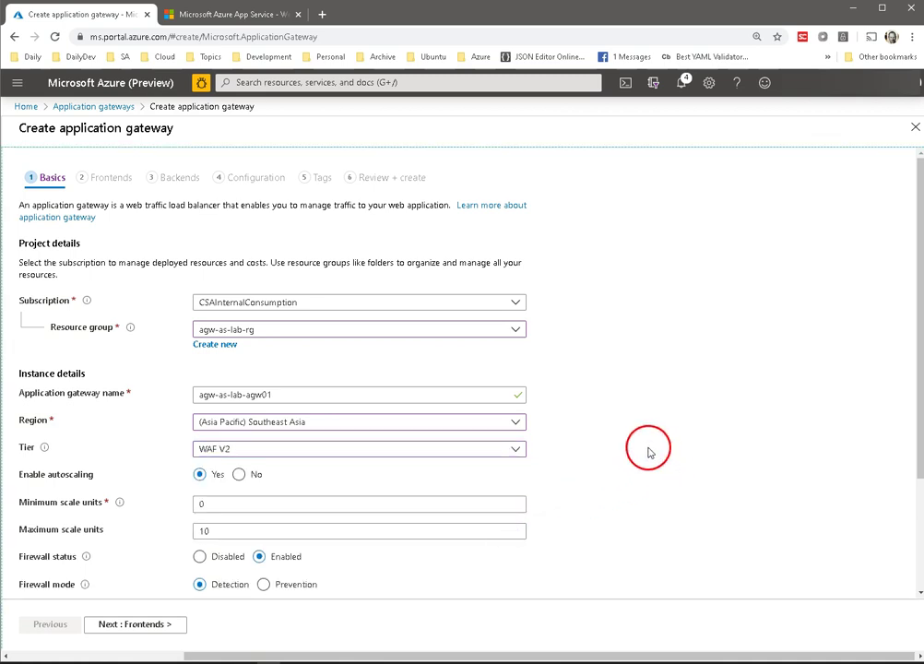
Step: Disable autoscaling for the application gateway and set its scale units to 1
left_click(238, 475)
double_click(193, 502)
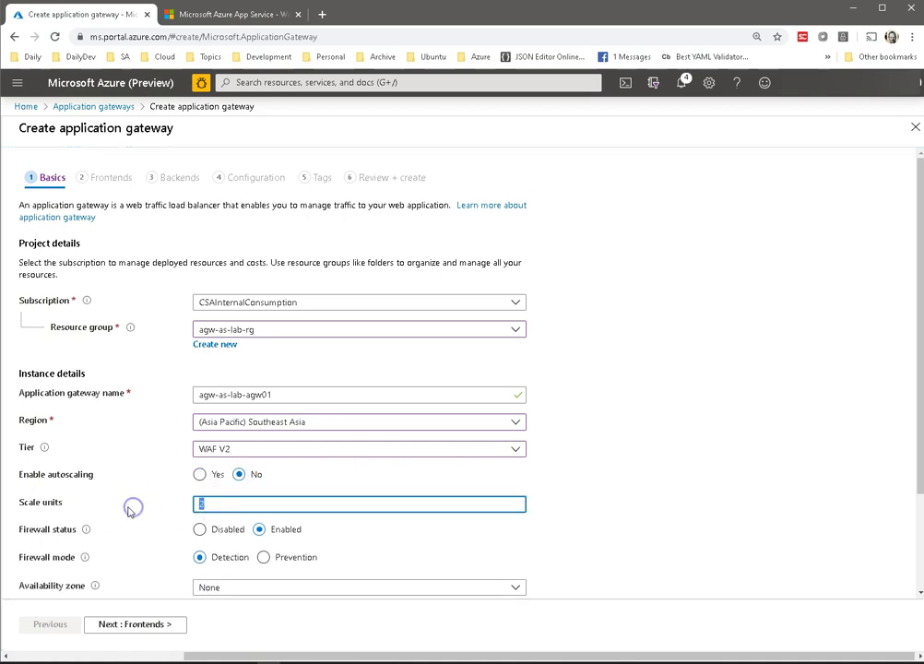
left_click(207, 501)
type("1")
left_click(853, 426)
Step: Set the gateway's firewall mode to Prevention and its availability zones to 1, 2 and 3
left_click_drag(919, 313, 911, 466)
left_click(137, 433)
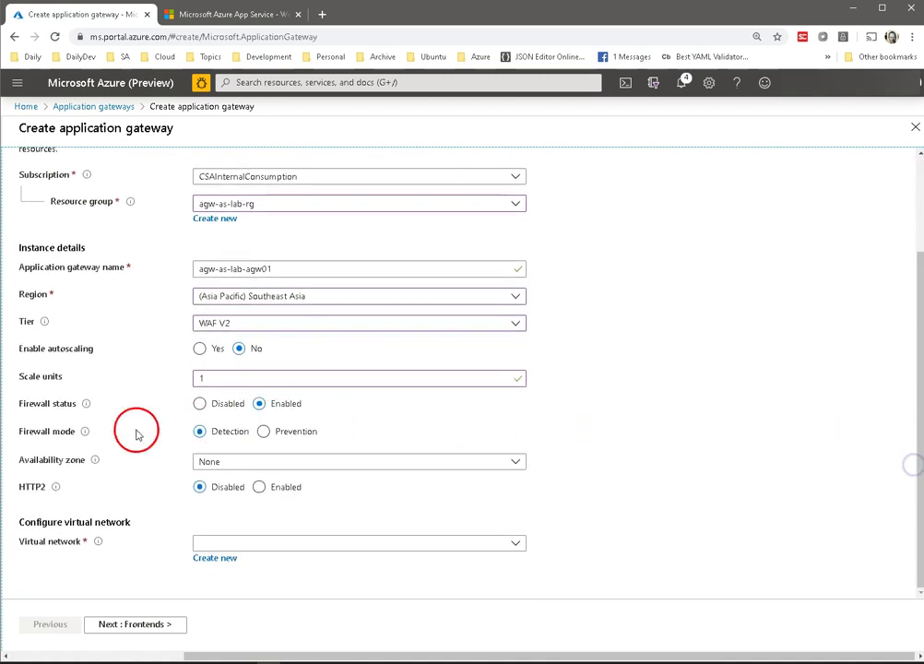
left_click(282, 437)
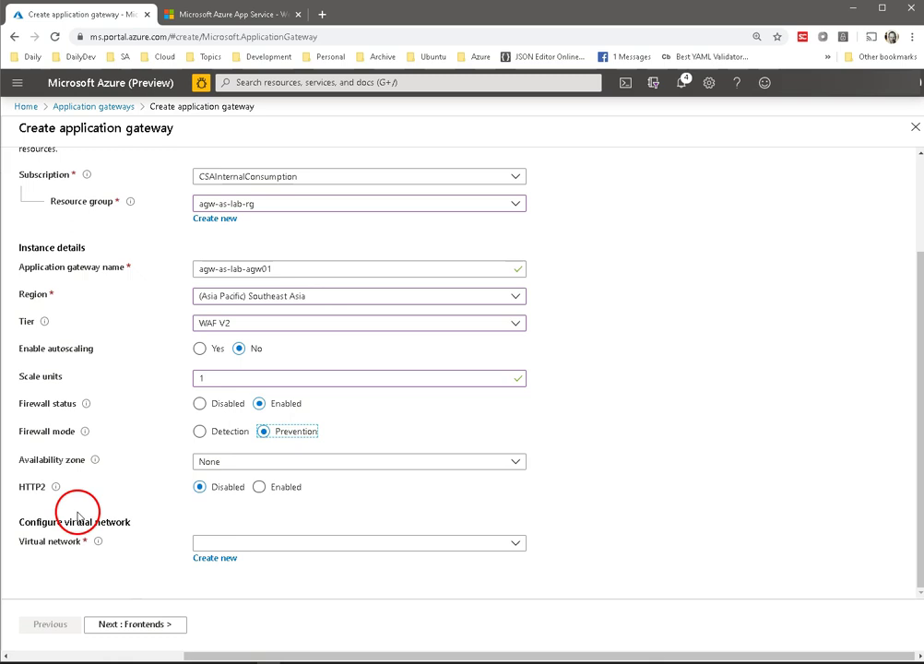
left_click(514, 462)
left_click(205, 484)
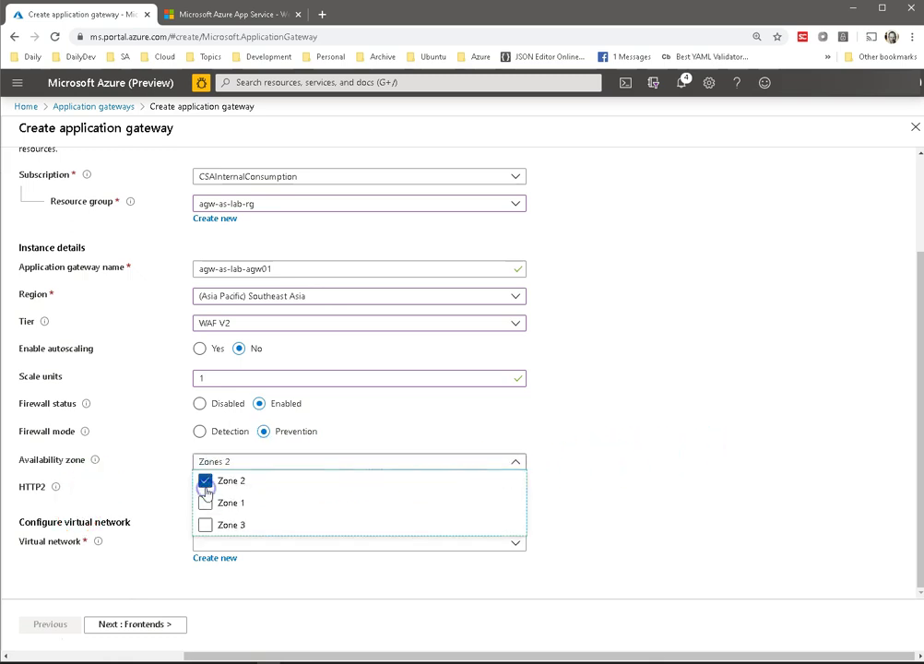
left_click(206, 524)
left_click(679, 471)
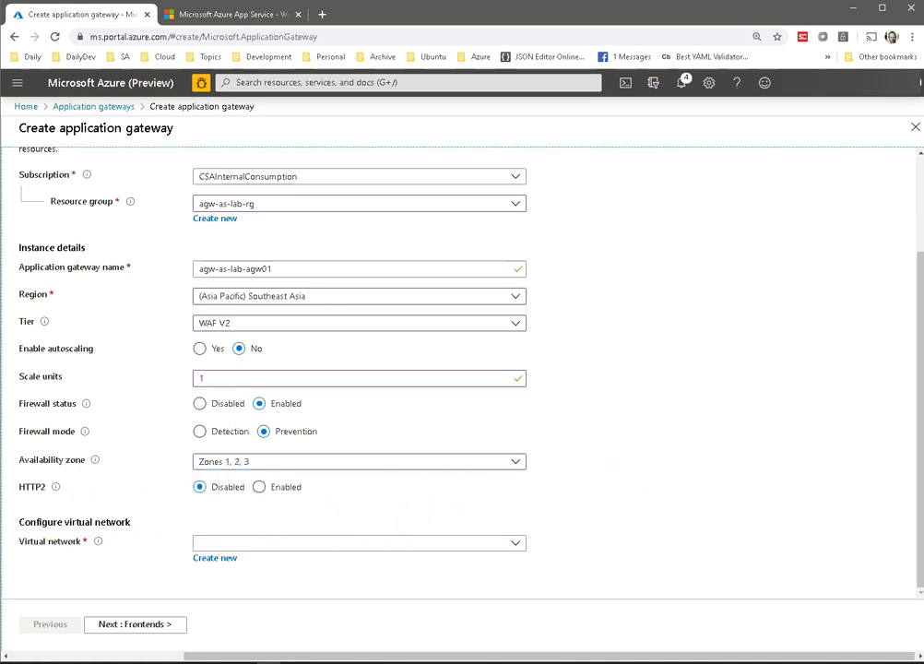
Step: Check the existing virtual networks, and start a new virtual network for the gateway named agw-as-lab-vnet01
left_click(522, 546)
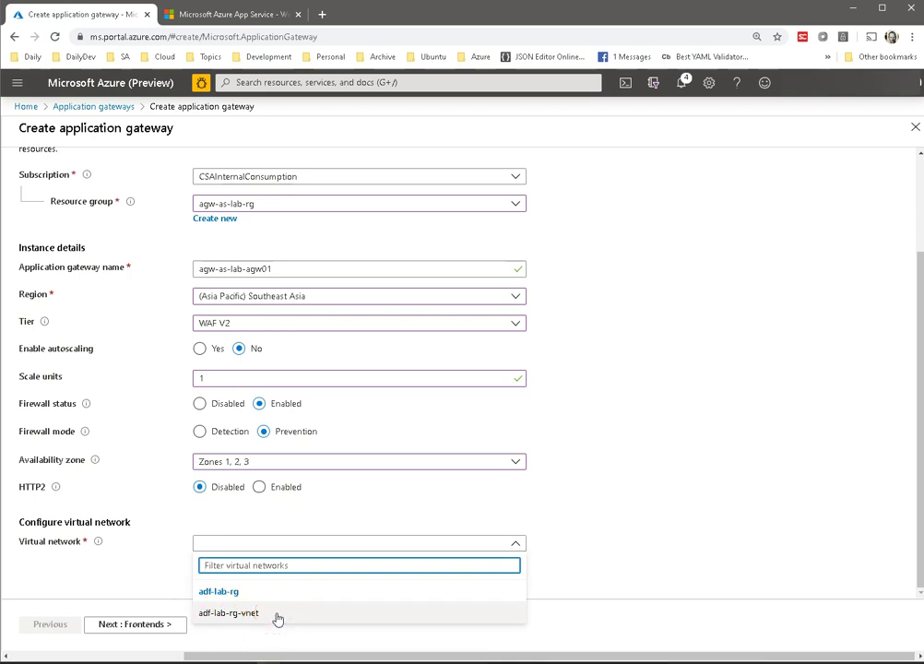
left_click(302, 566)
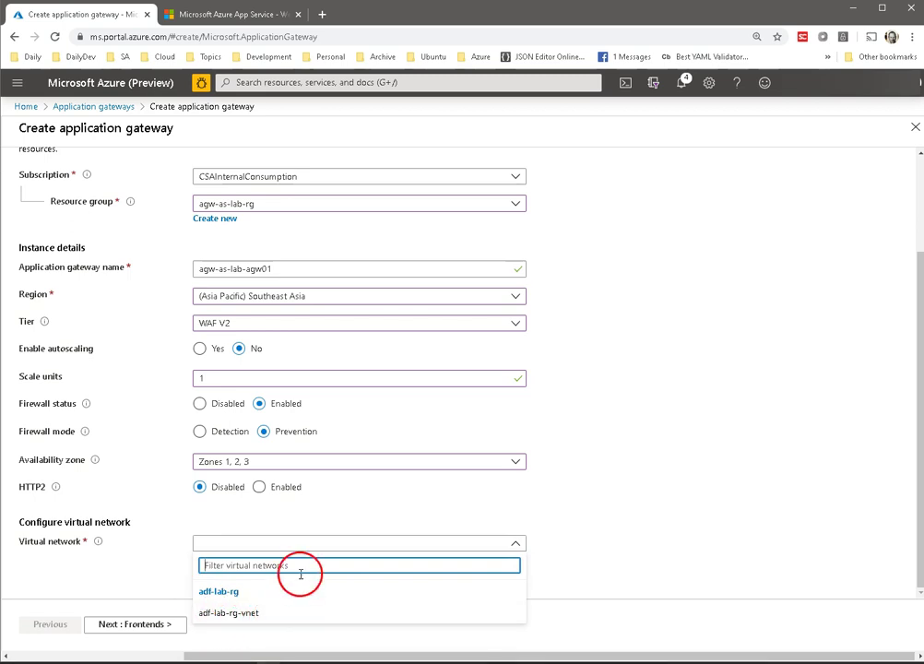
left_click(160, 583)
left_click(215, 557)
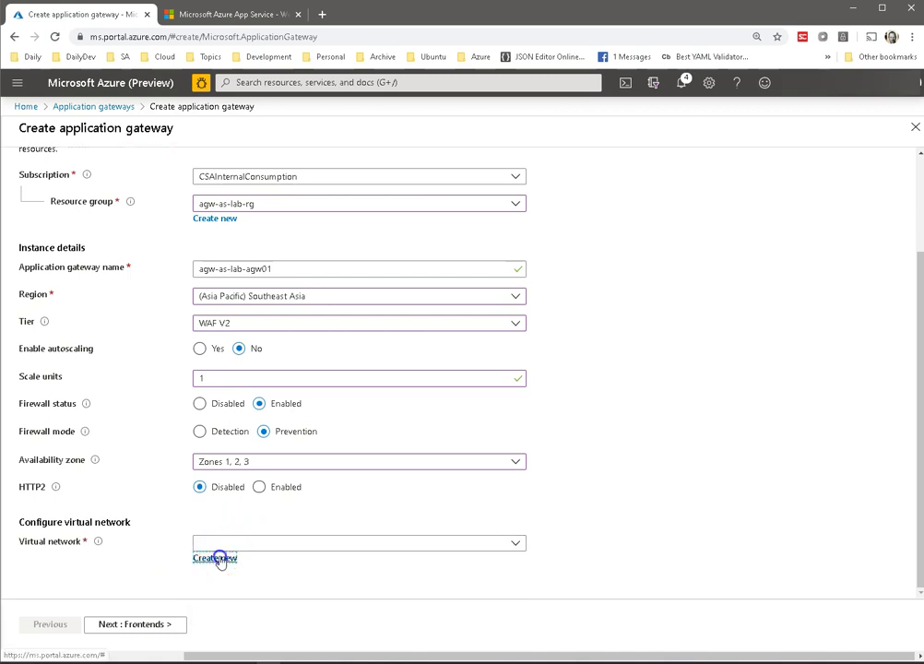
left_click(410, 204)
type("agw-as-lab")
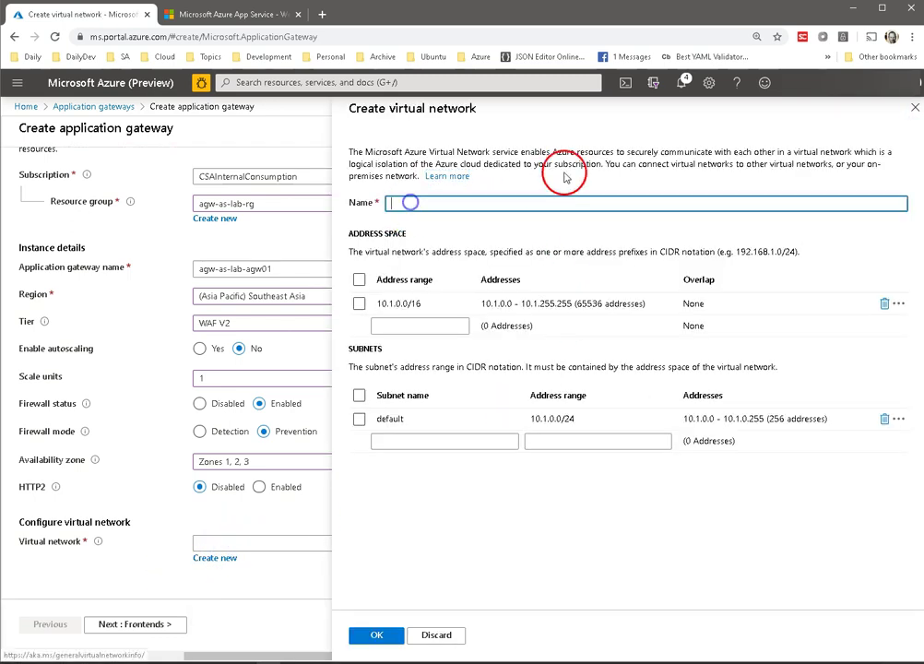
type("-")
type("vnet01")
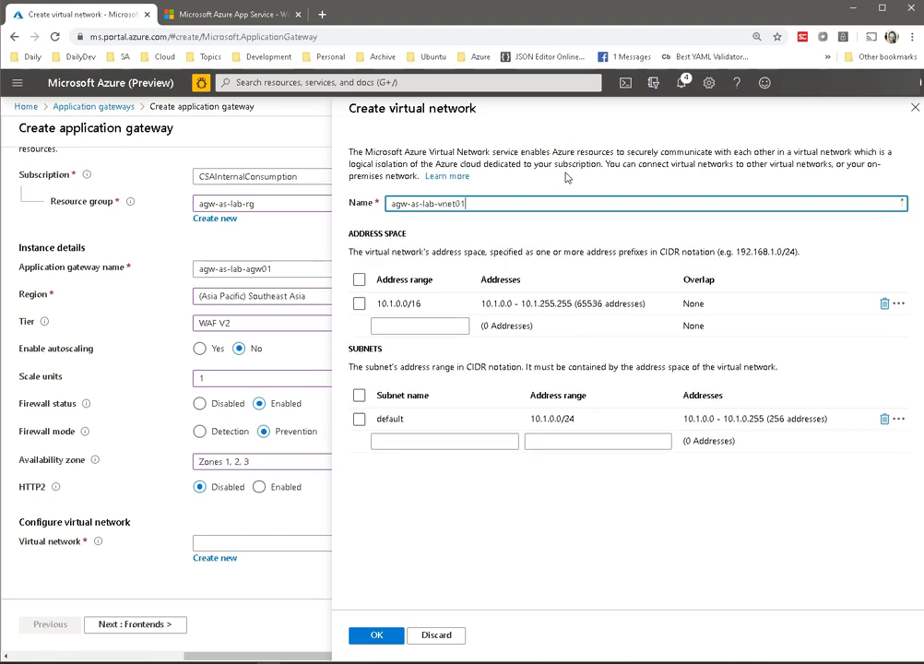
Step: Set the new virtual network's address range to 10.0.0.0/24
left_click(388, 305)
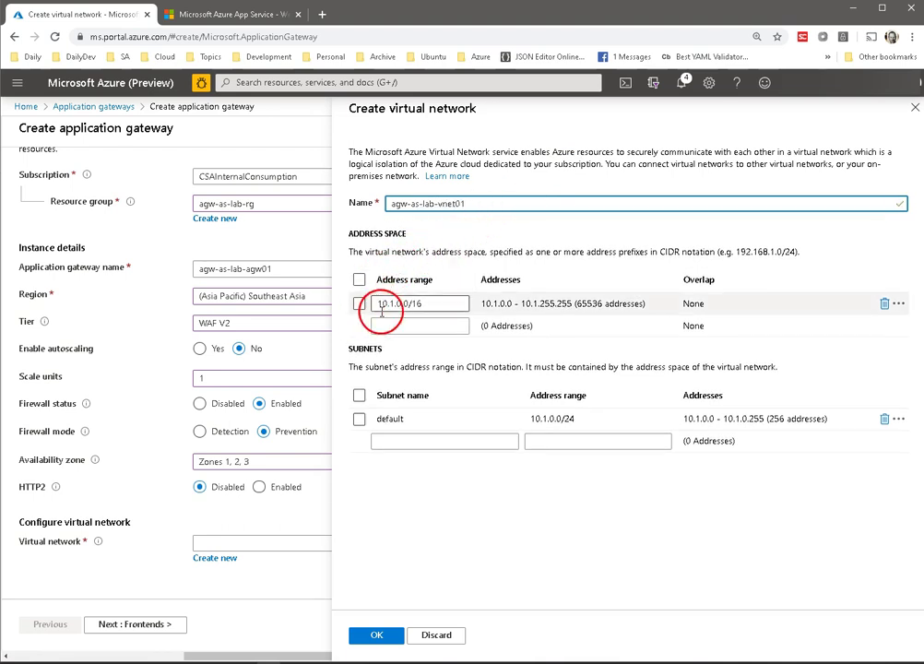
type("0")
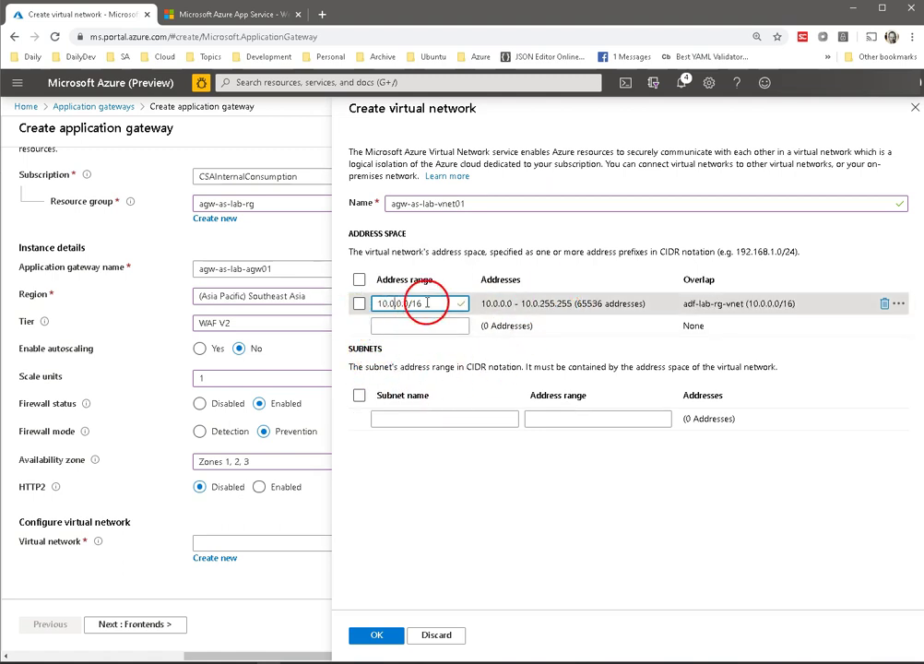
left_click_drag(412, 304, 516, 305)
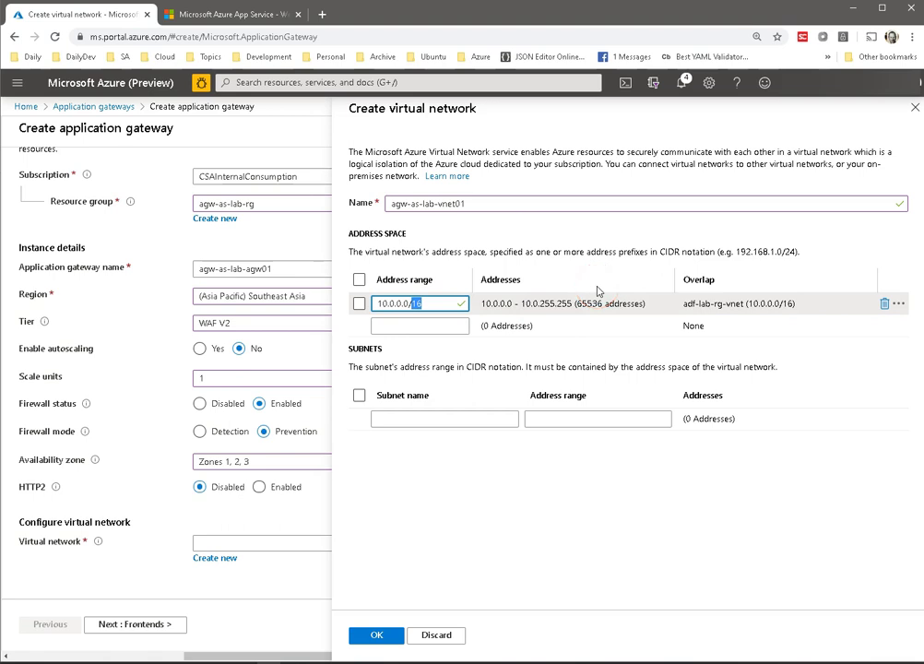
type("24")
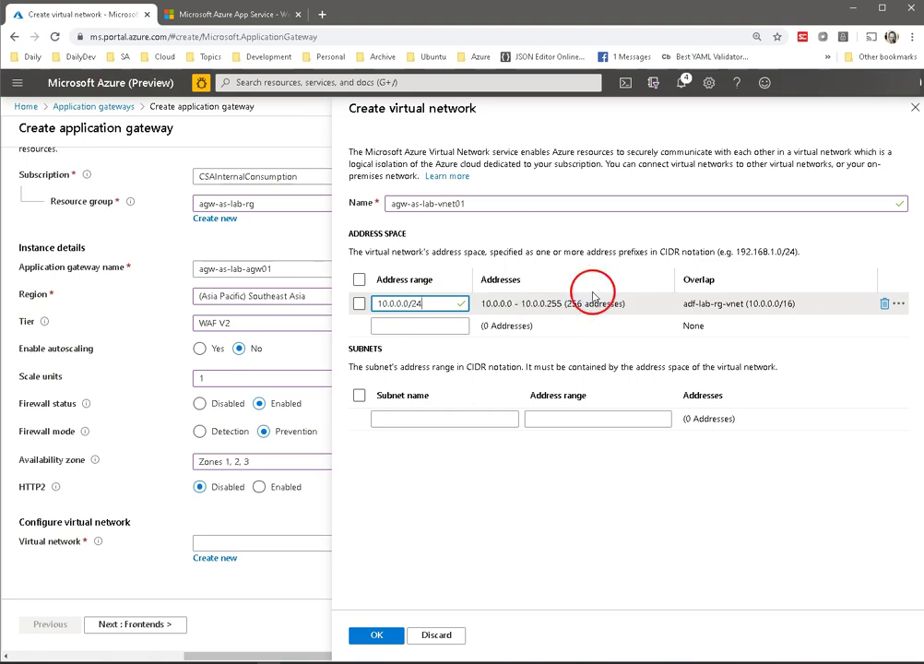
left_click(467, 350)
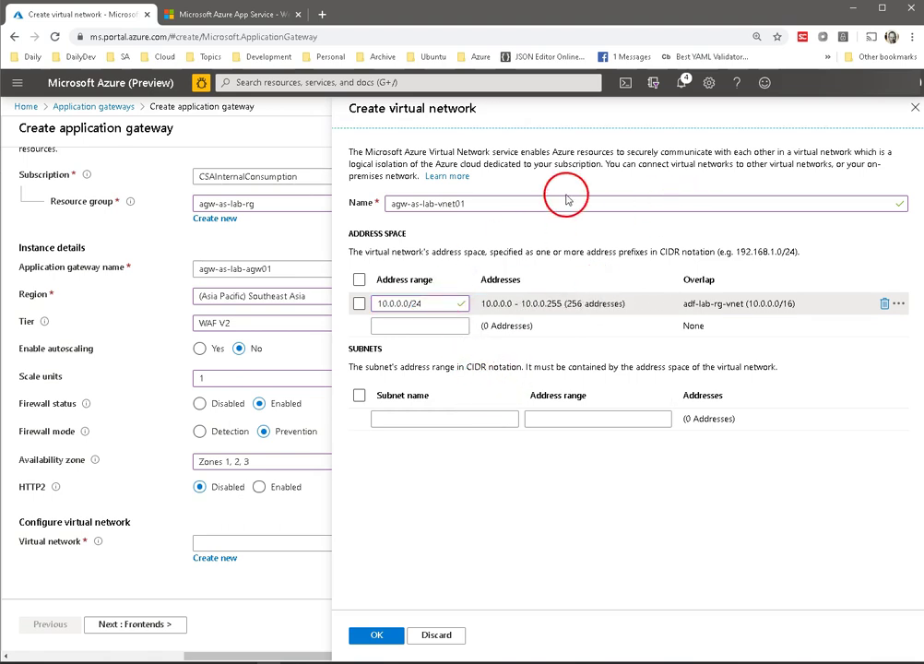
Step: Add a subnet named agwsubnet with the address range 10.0.0.0/29 to the new virtual network
left_click(401, 415)
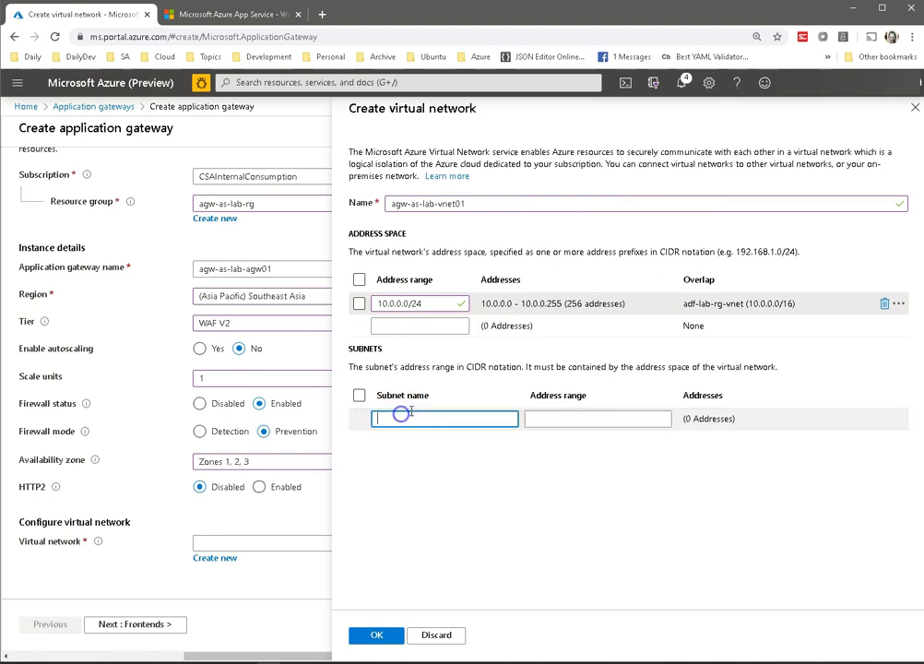
type("agwsubnet")
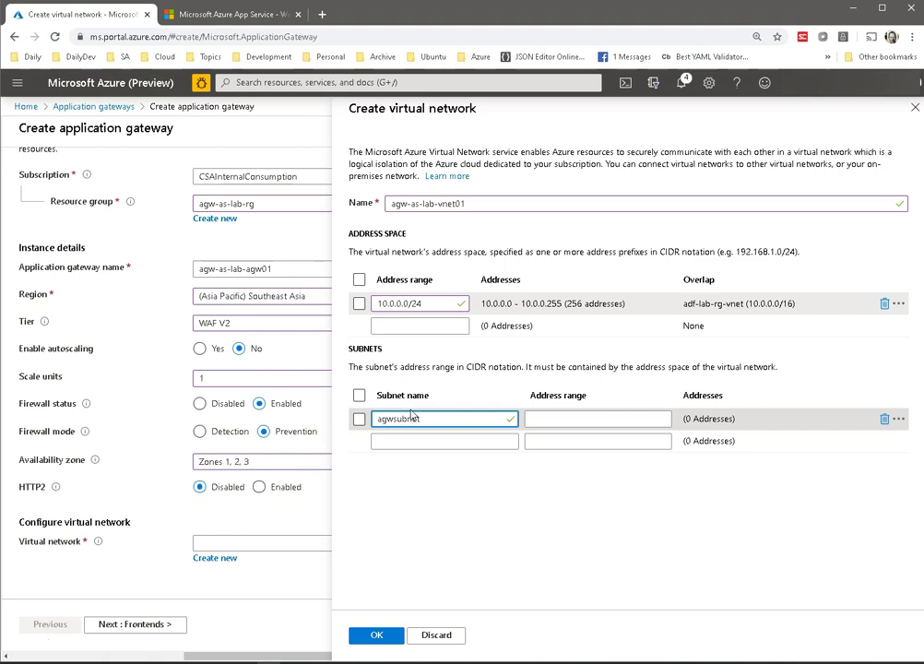
key("Tab")
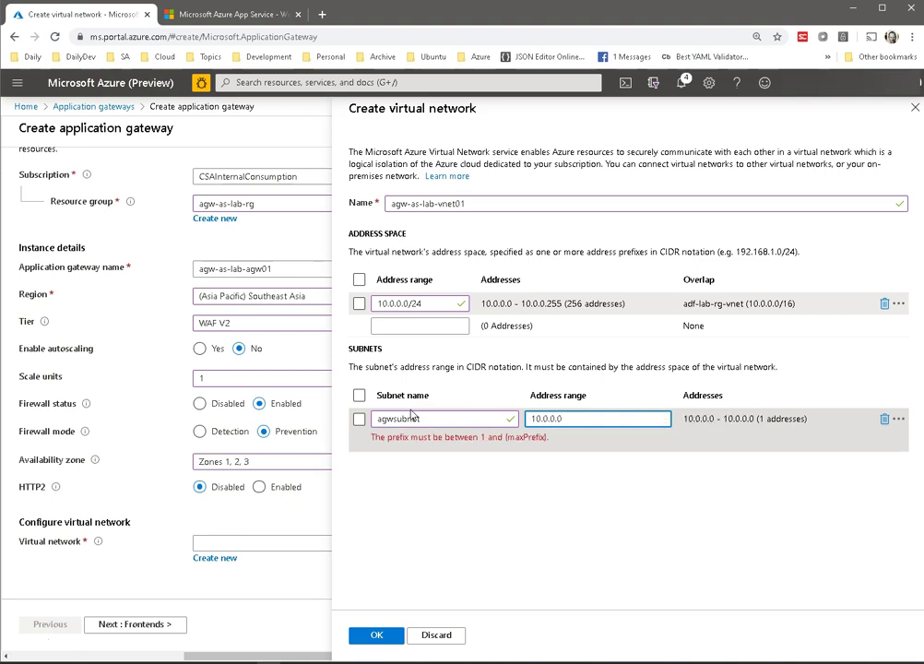
type("10.0.0.0/29")
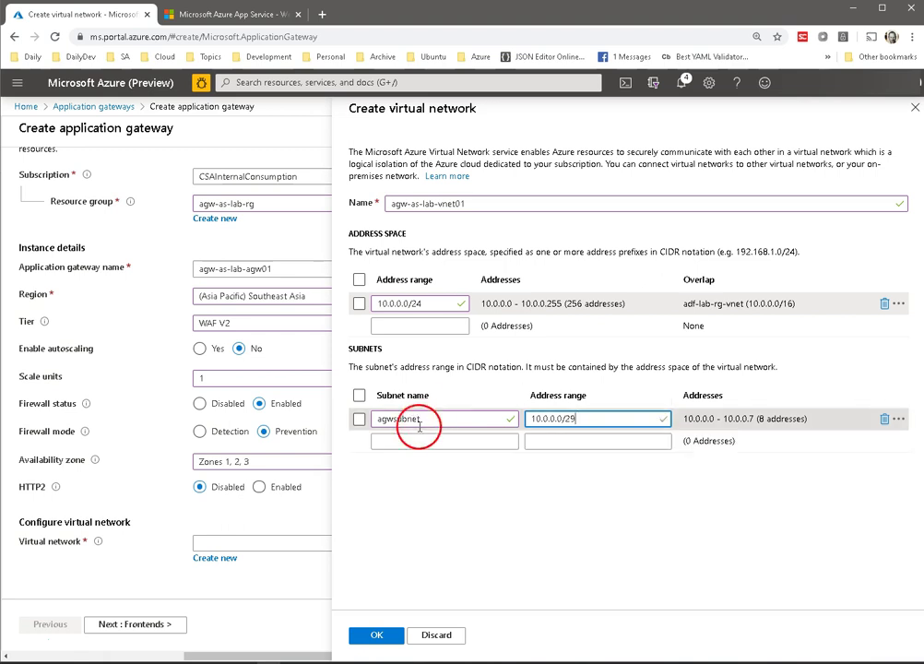
left_click(664, 520)
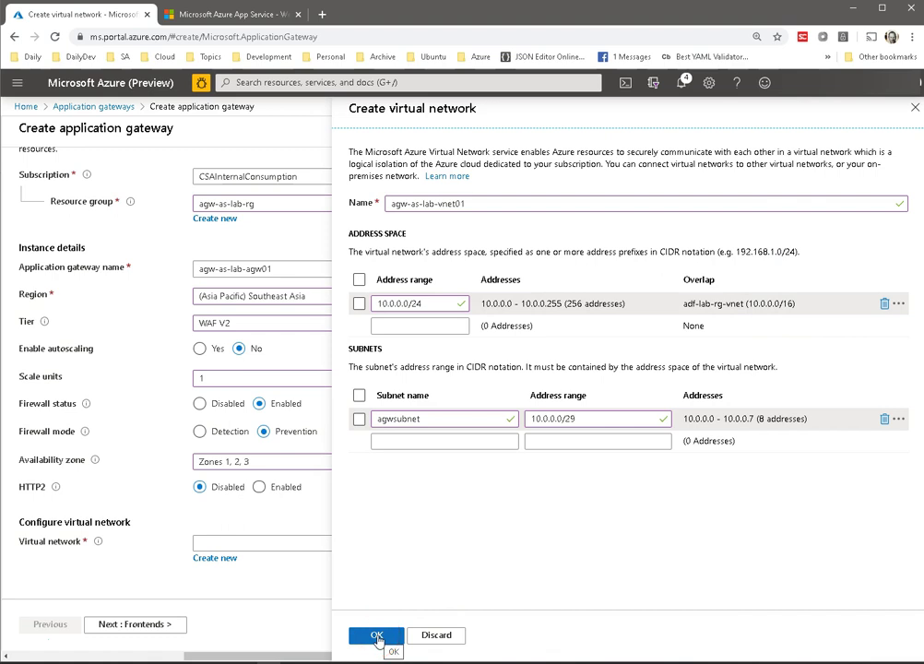
Step: Confirm the new virtual network agw-as-lab-vnet01 with its subnet for the gateway, and continue to the frontend settings
left_click(377, 637)
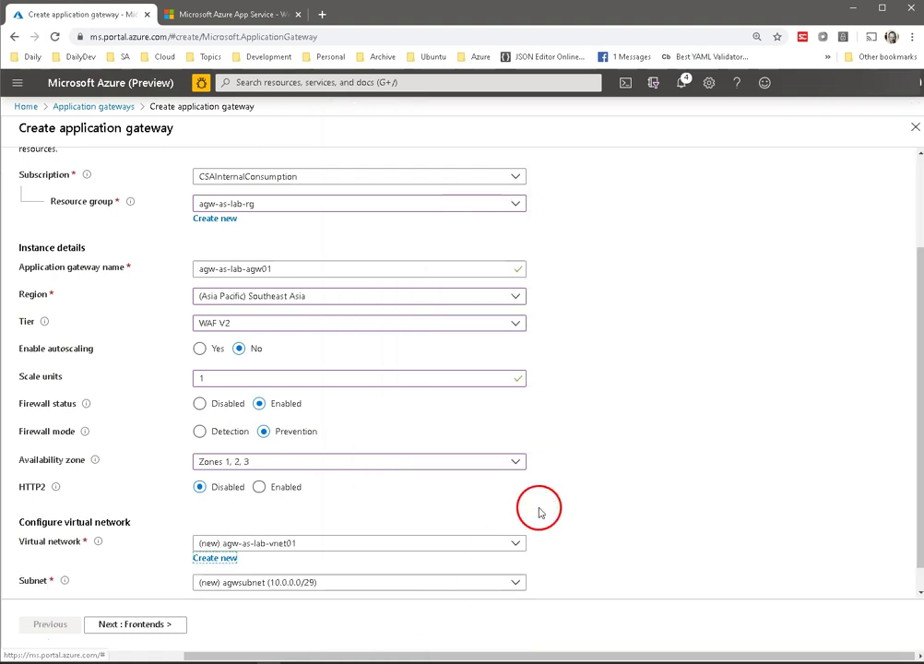
scroll(591, 436, "down", 1)
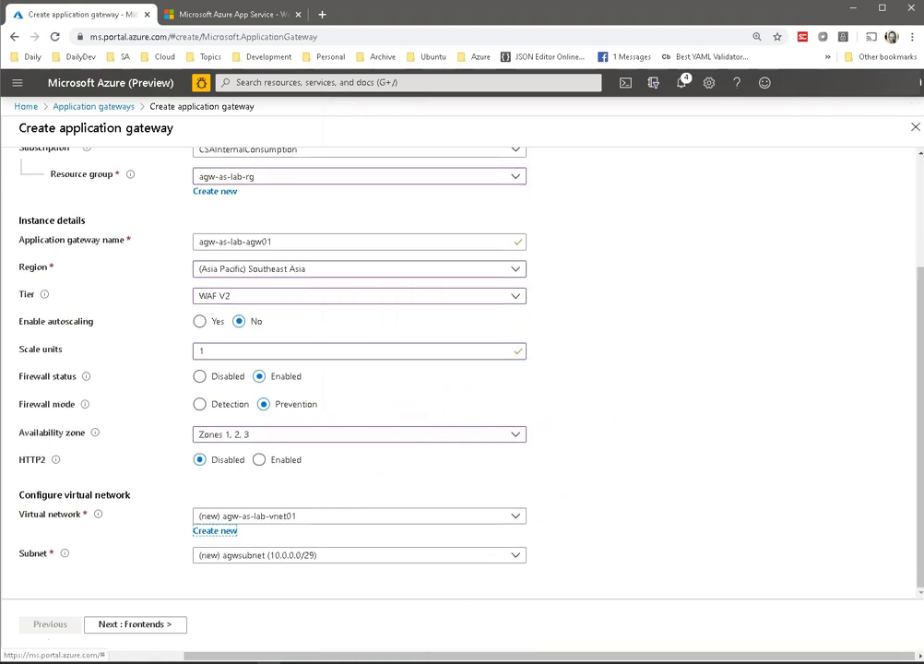
left_click(138, 627)
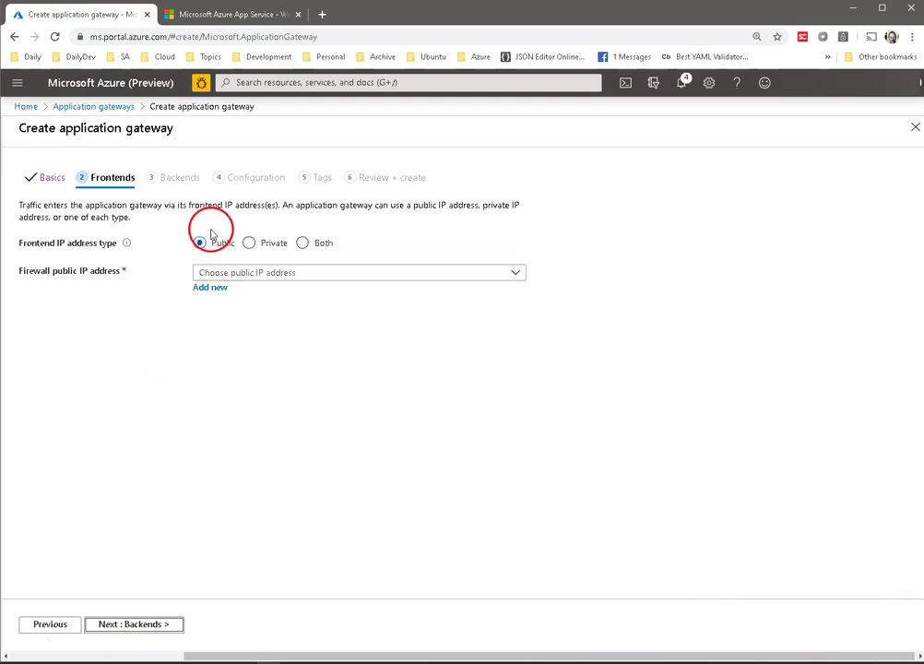
Step: Check the existing public IP addresses, and add a new one named agw-as-lab-ip01 for the gateway's public frontend
left_click(294, 273)
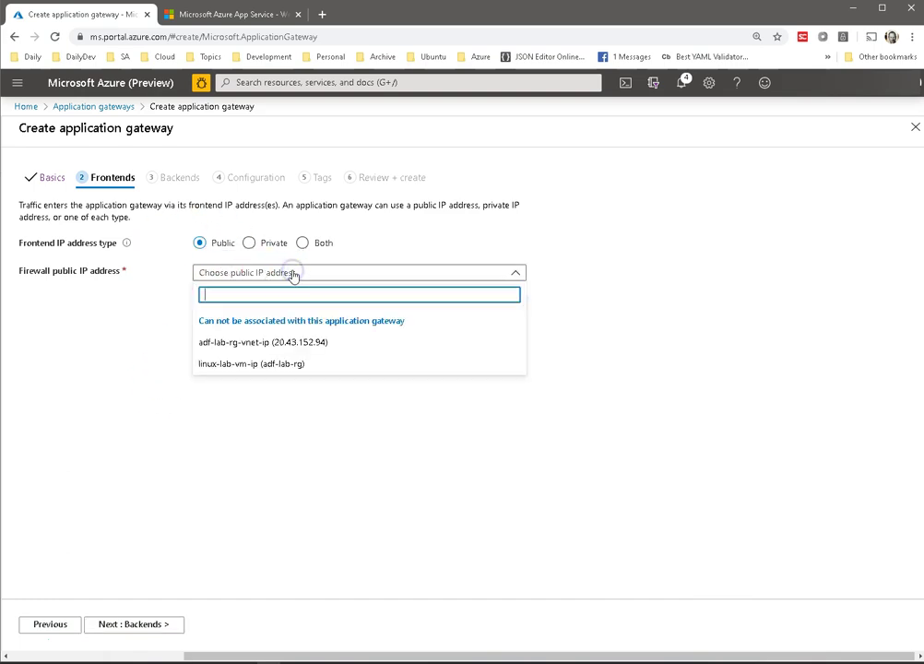
left_click(143, 341)
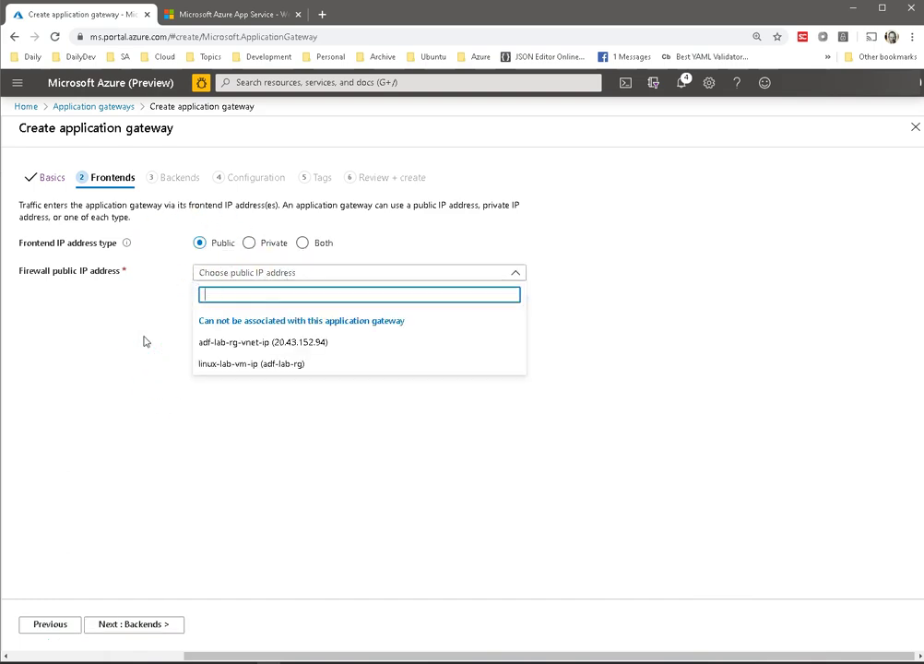
left_click(208, 288)
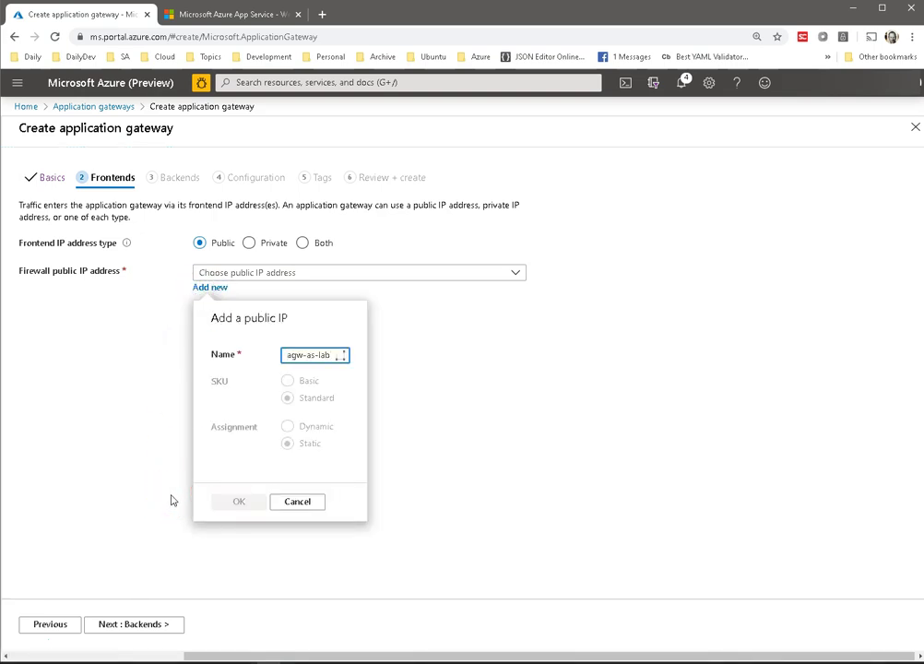
type("-ip01")
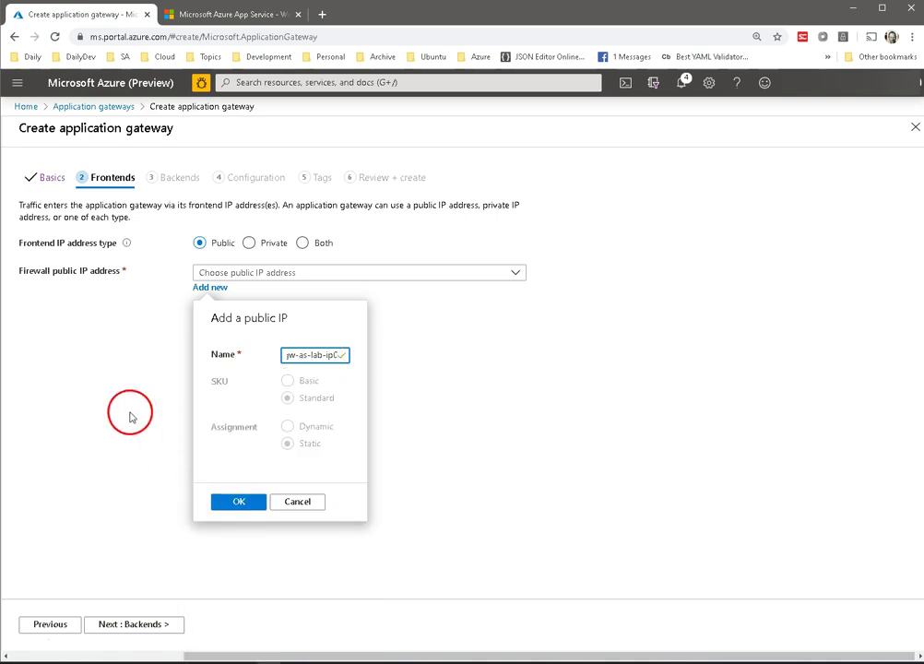
left_click(237, 501)
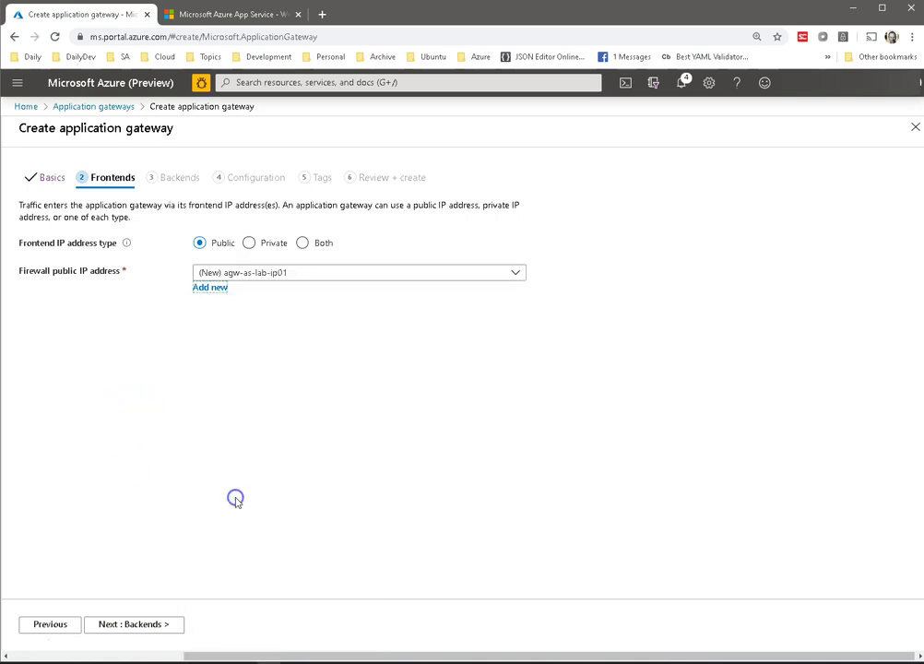
Step: Add a backend pool named agw-as-lab-pool01 with the App Services target agw-as-lab-as01
left_click(135, 625)
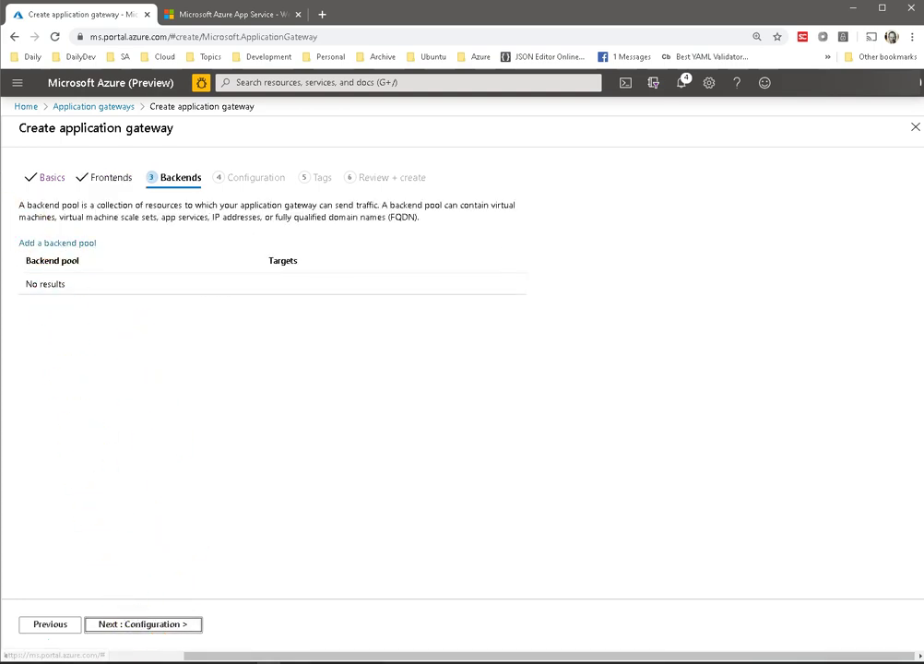
left_click(42, 243)
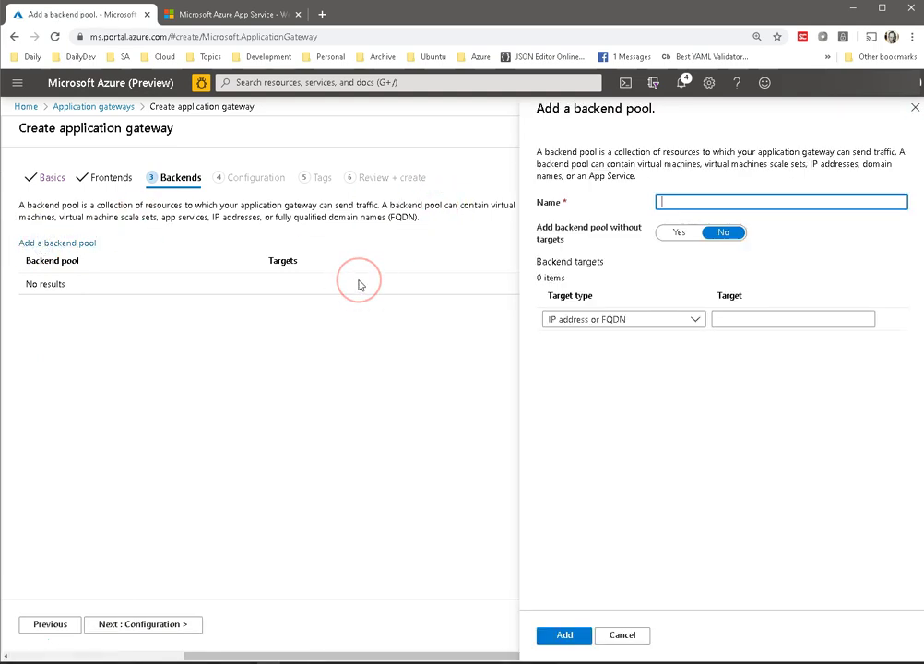
type("agw-as-lab-pool01")
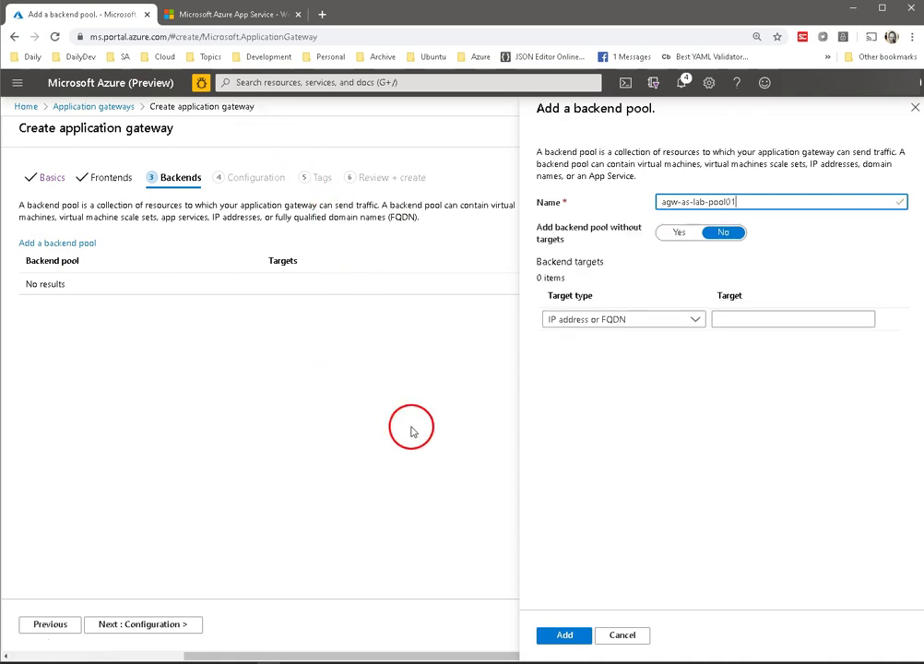
left_click(652, 522)
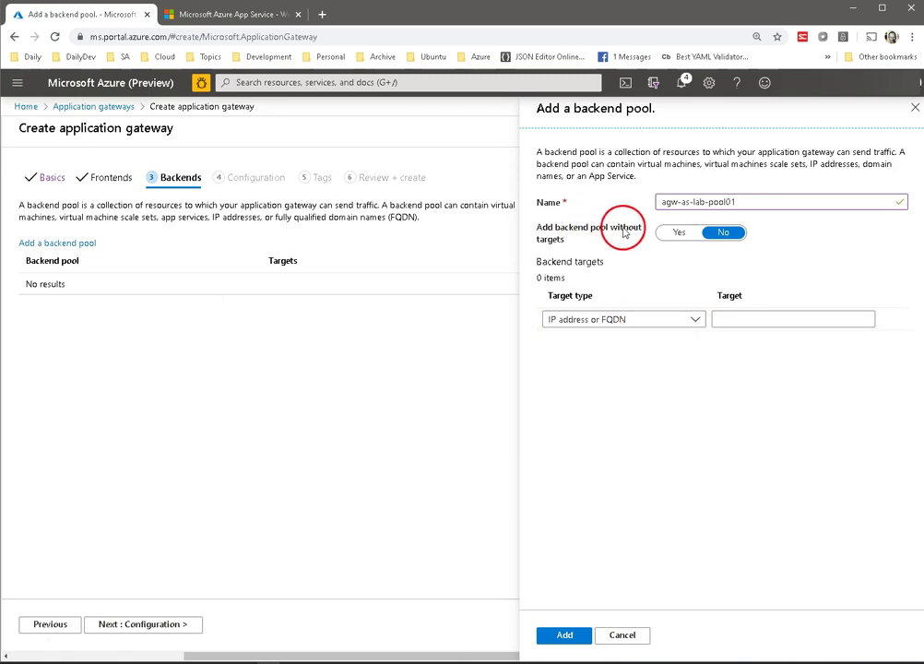
left_click(669, 319)
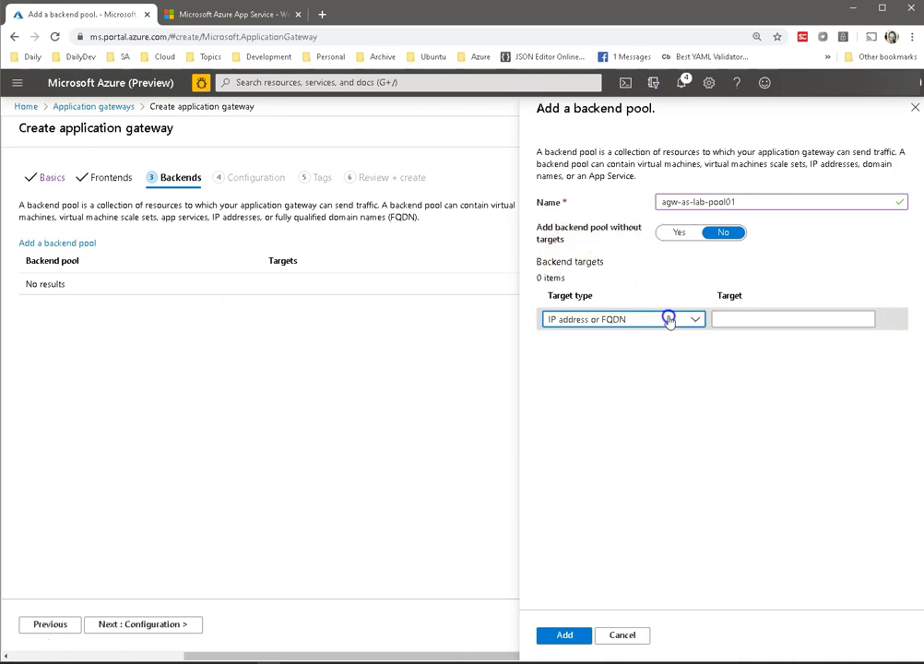
left_click(621, 402)
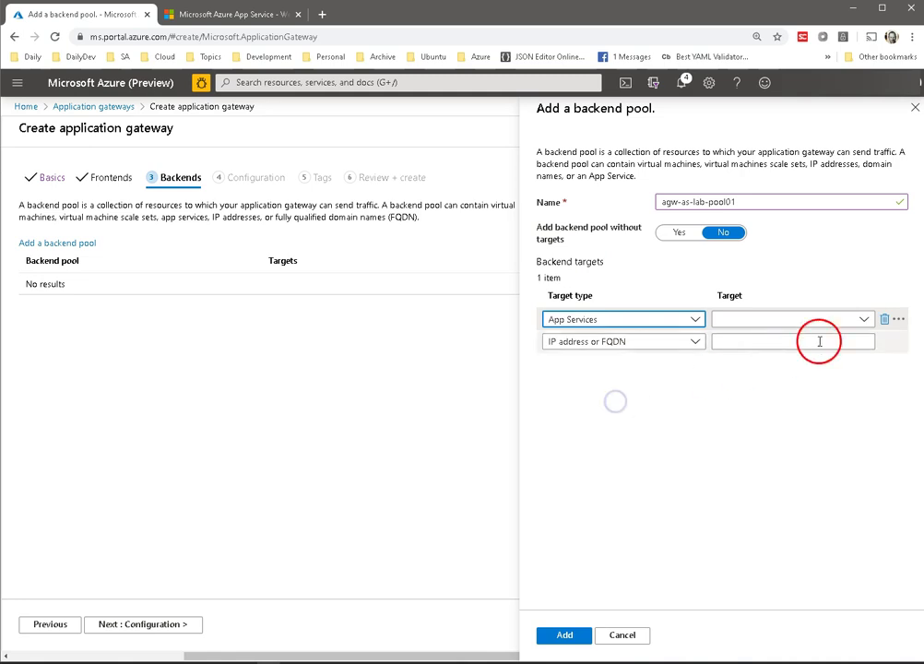
left_click(861, 320)
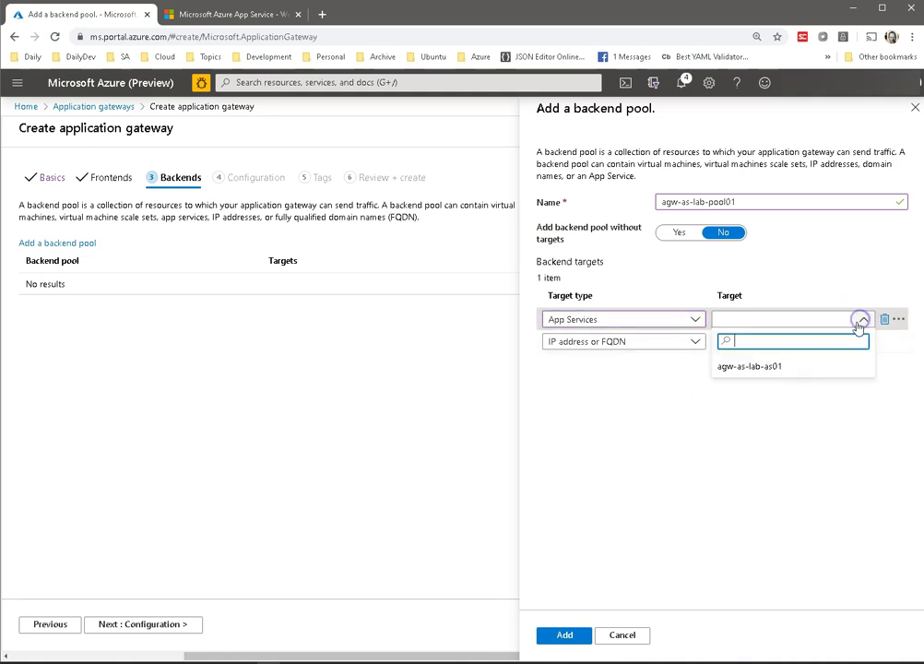
left_click(773, 369)
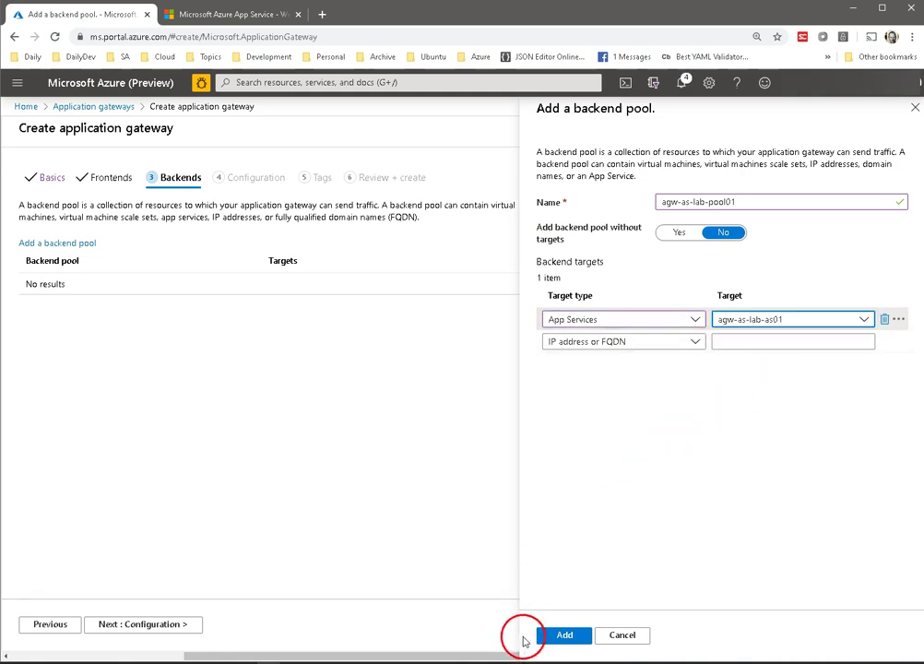
left_click(581, 631)
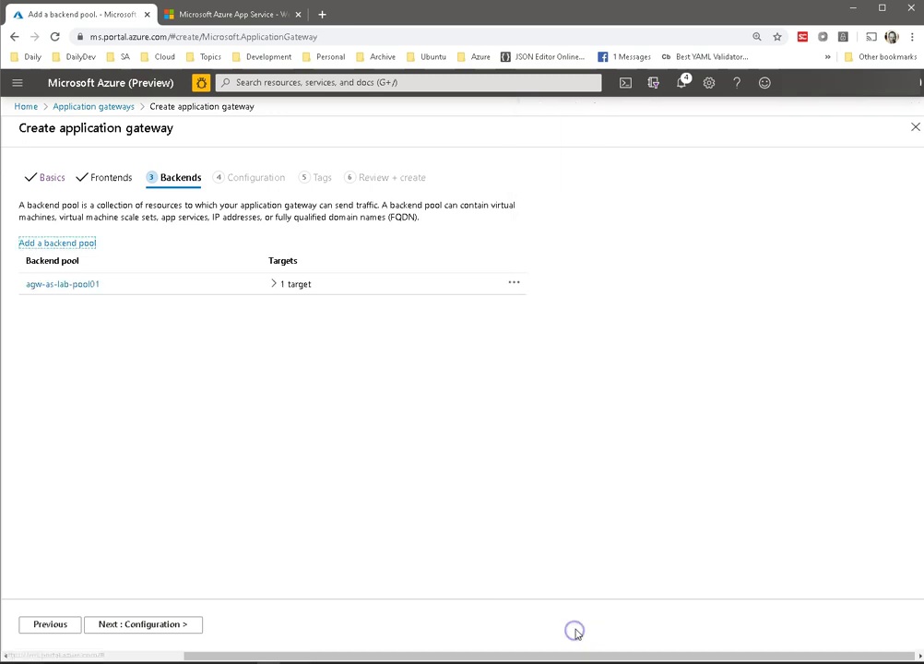
Step: Start a routing rule named agw-as-lab-rule01 with the listener agw-as-lab-listener01 on the Public frontend IP
left_click(144, 624)
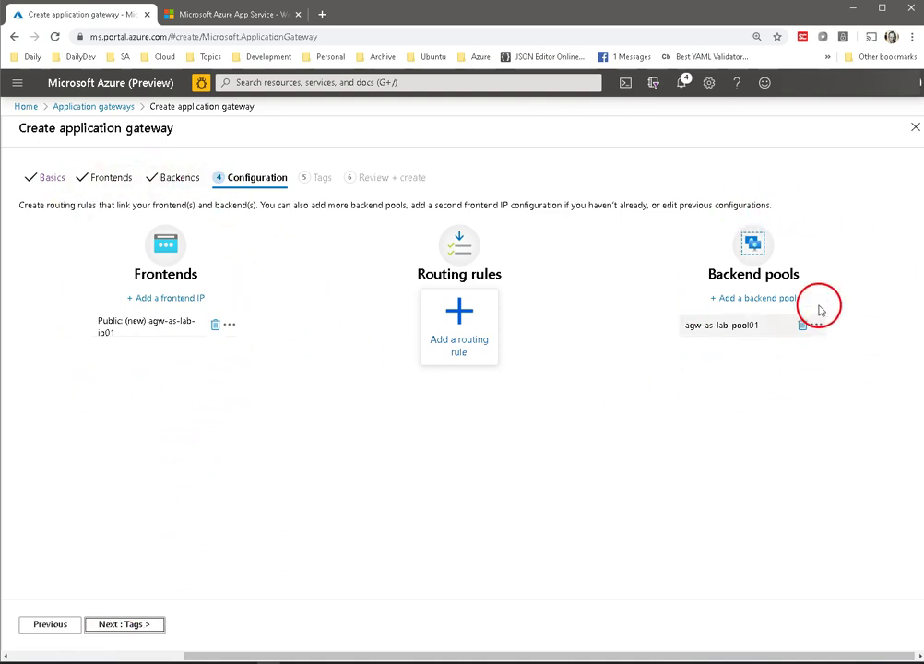
left_click(464, 318)
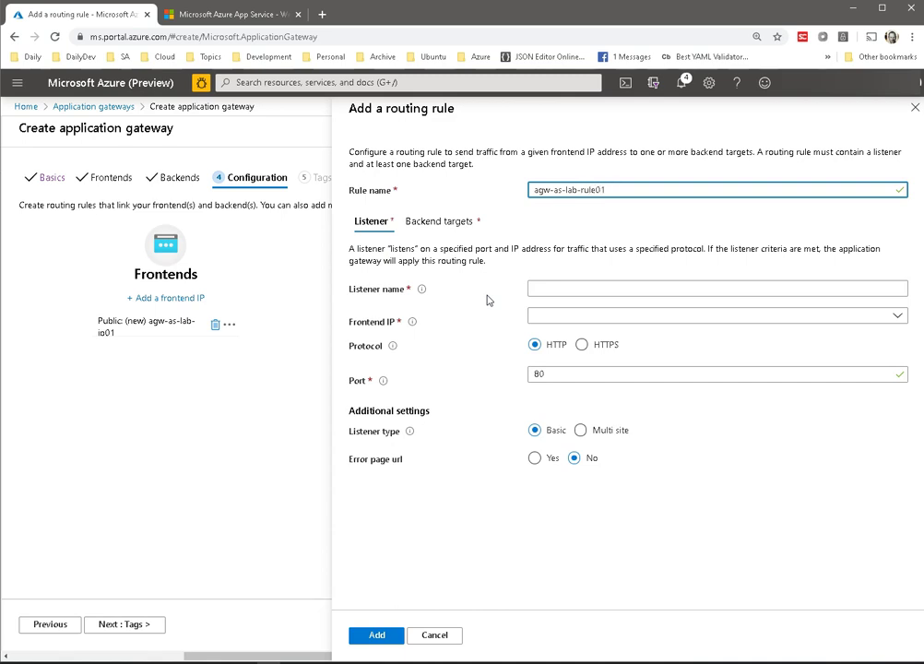
key("Tab")
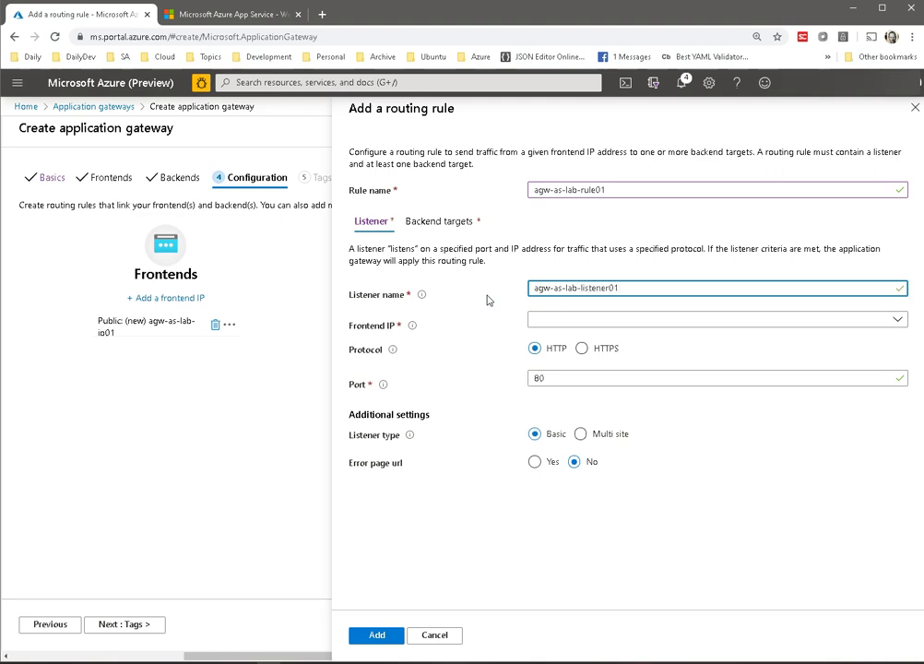
left_click(817, 338)
left_click(871, 330)
left_click(657, 343)
left_click(533, 353)
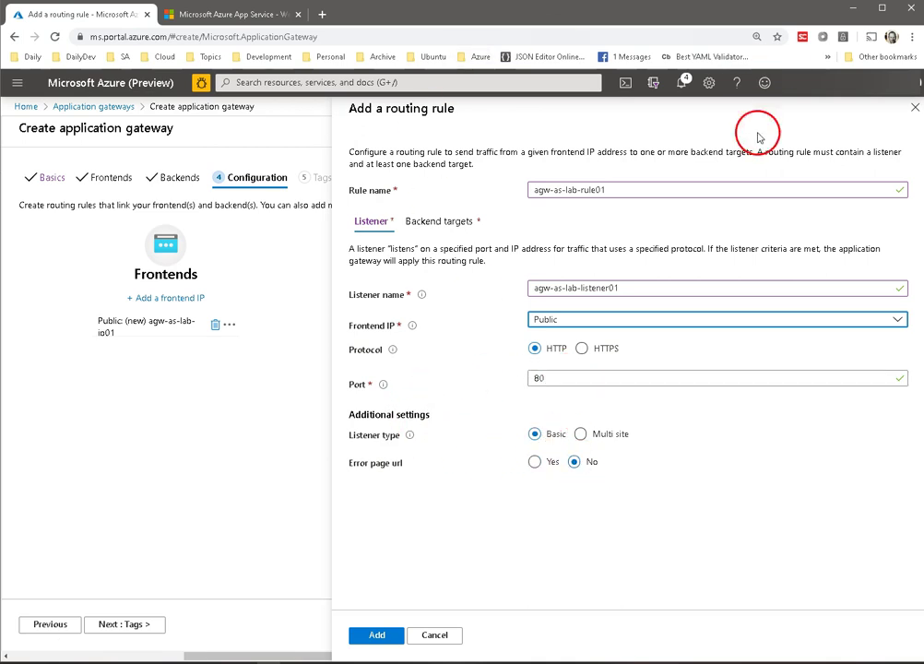
Step: Set the routing rule's backend target to agw-as-lab-pool01, and check for existing HTTP settings
left_click(458, 227)
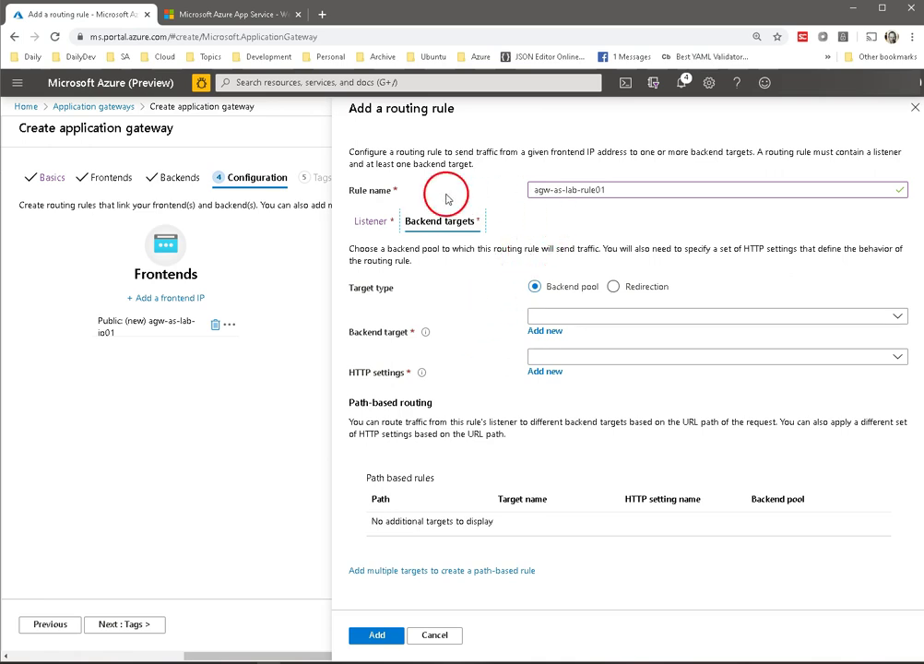
left_click(874, 316)
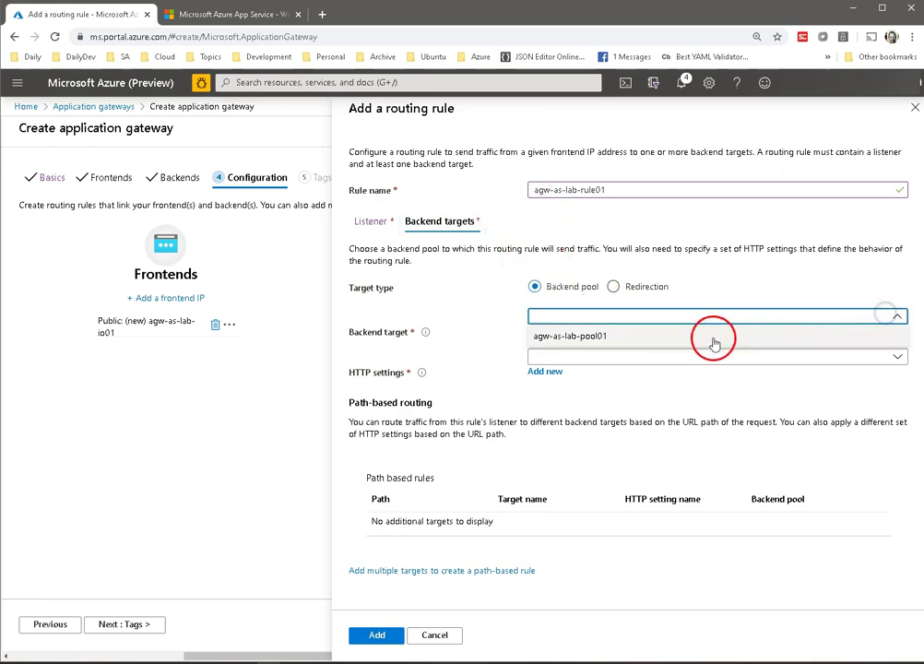
left_click(686, 337)
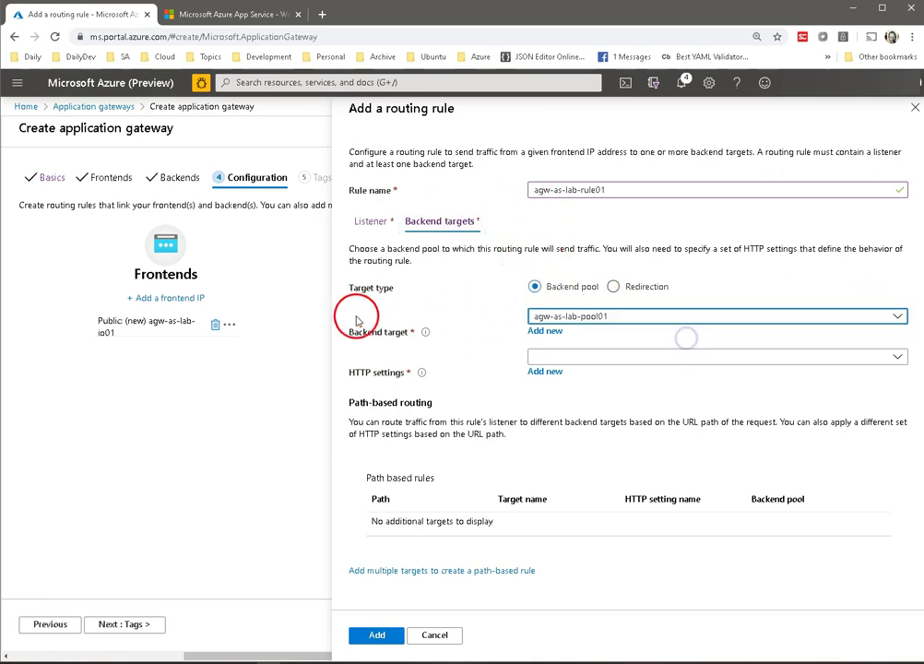
left_click(891, 360)
left_click(767, 413)
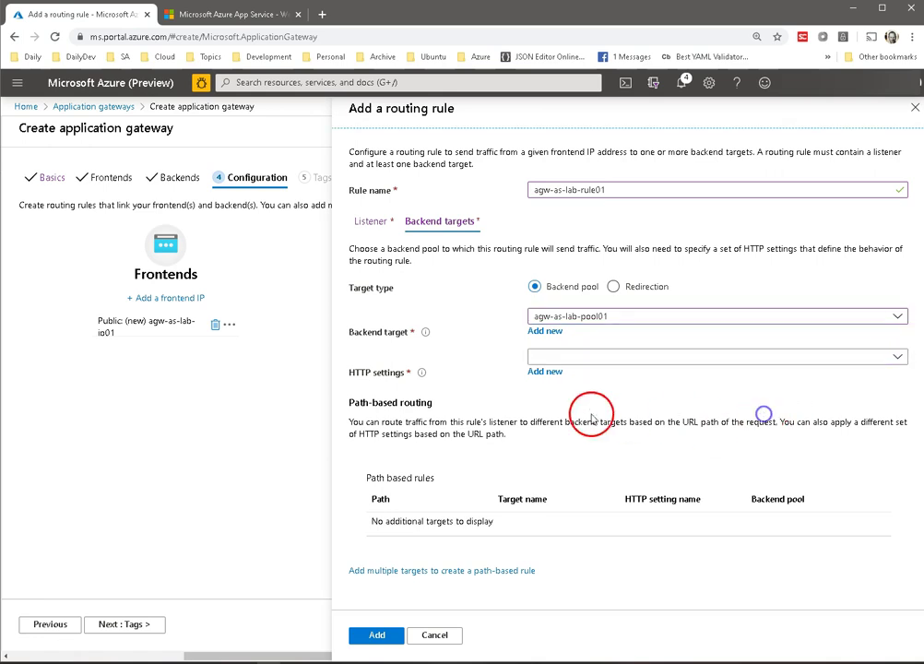
Step: Start a new HTTP setting for the rule named agw-as-lab-httpsetting01 with backend port 80
left_click(548, 373)
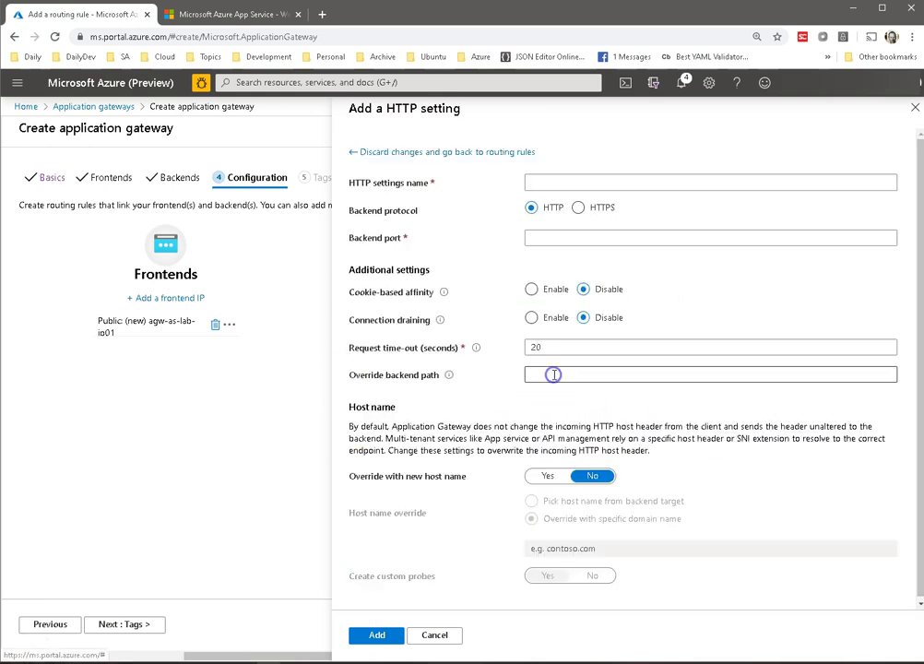
left_click(584, 181)
type("agw-as-lab-httpsetting01")
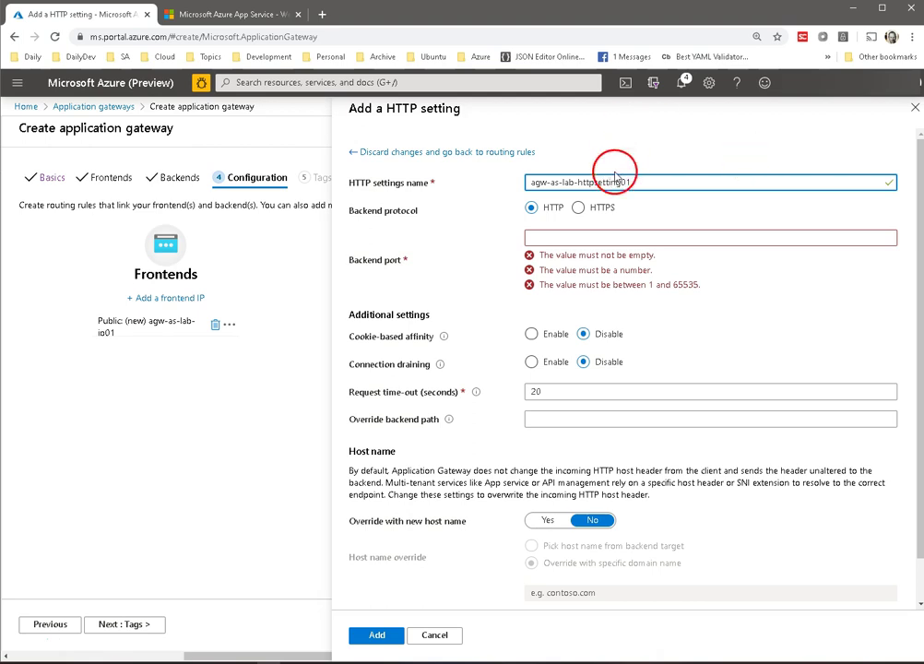
left_click(618, 239)
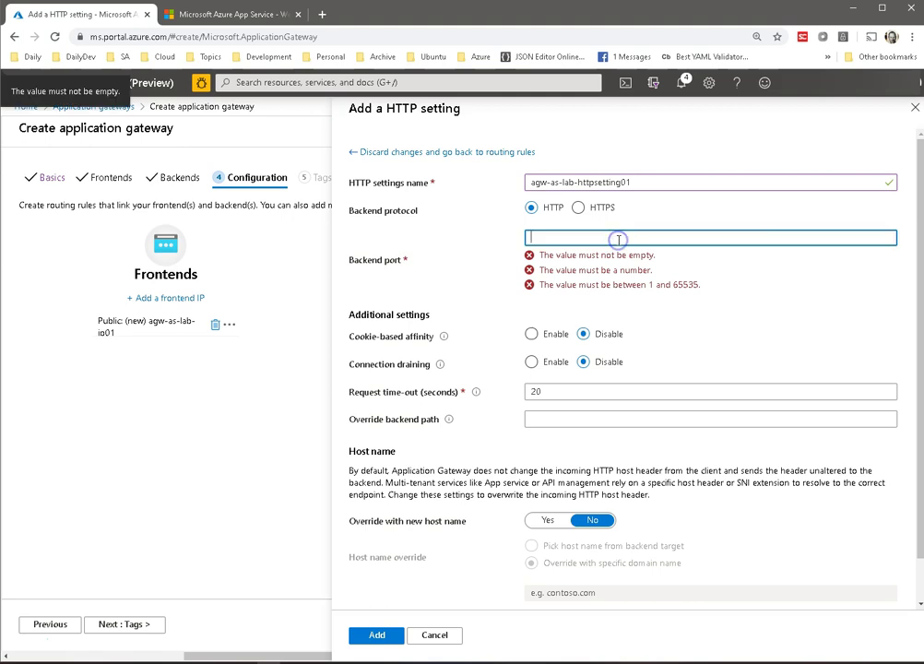
Step: Override the host name by picking it from the backend target, and add the HTTP setting together with the routing rule
left_click(825, 341)
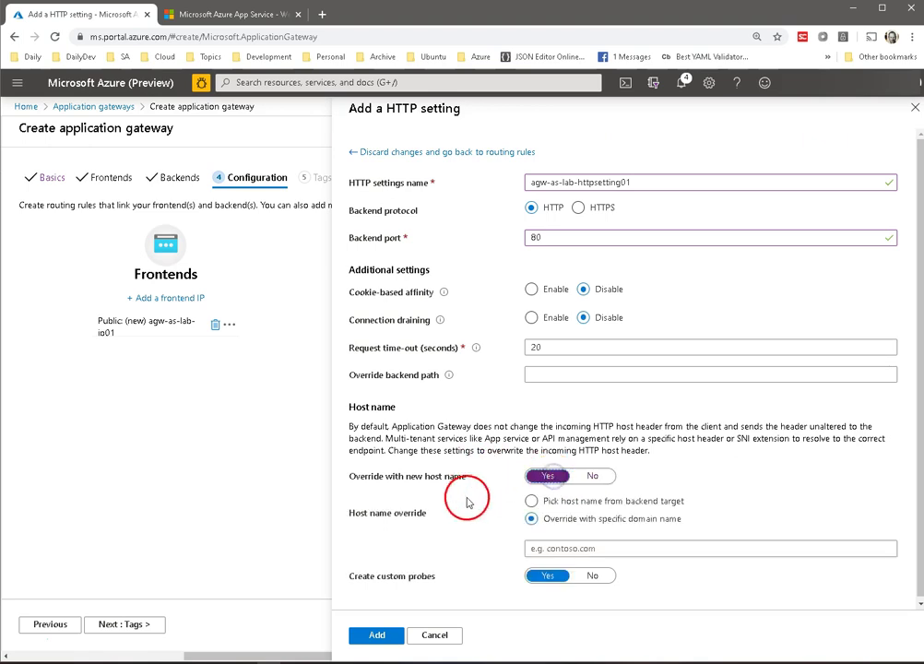
left_click(532, 500)
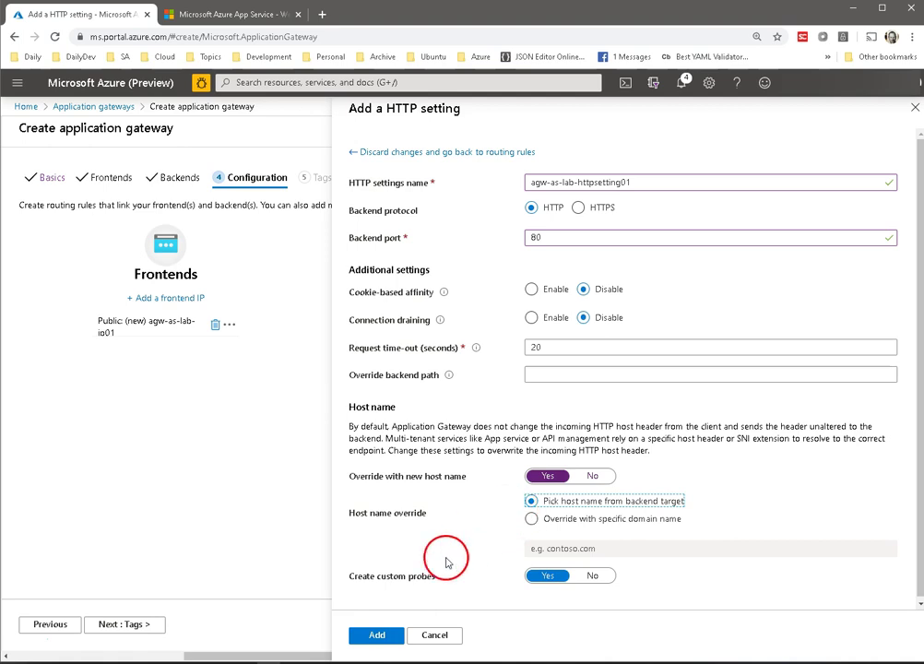
left_click(381, 636)
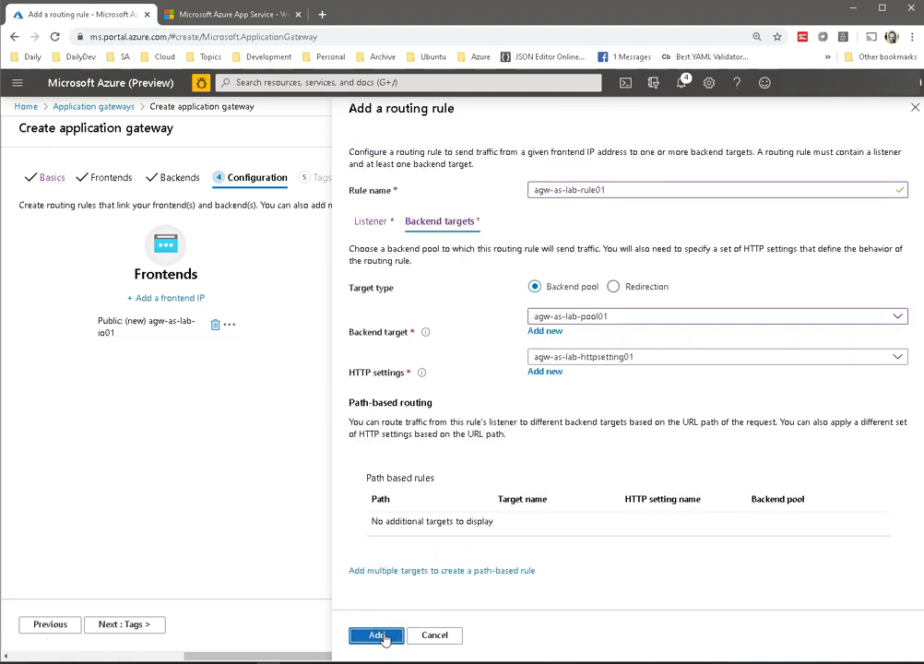
left_click(379, 636)
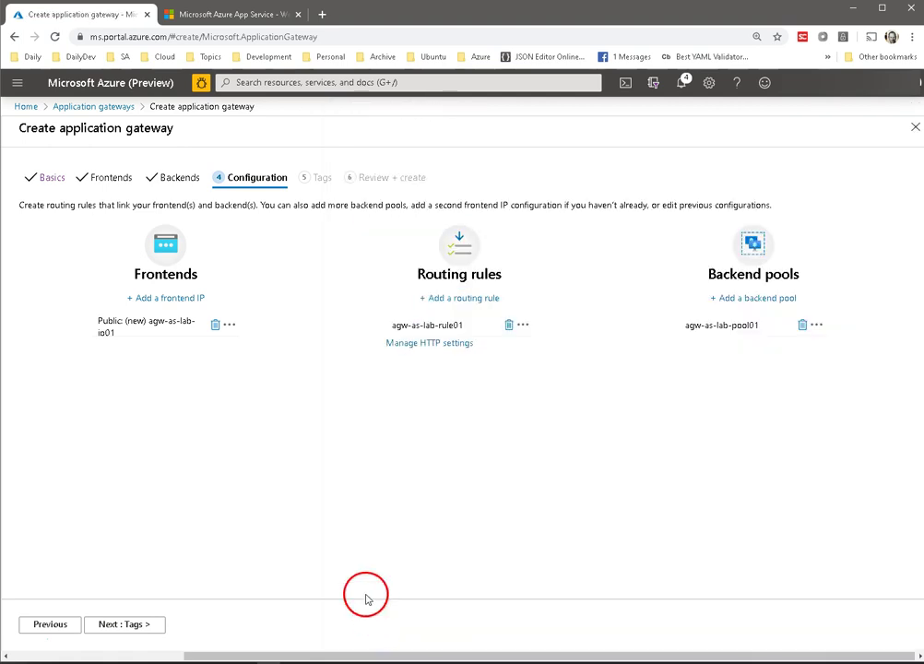
Step: Continue to the gateway's tags and add a tag named env with the value lab
left_click(138, 625)
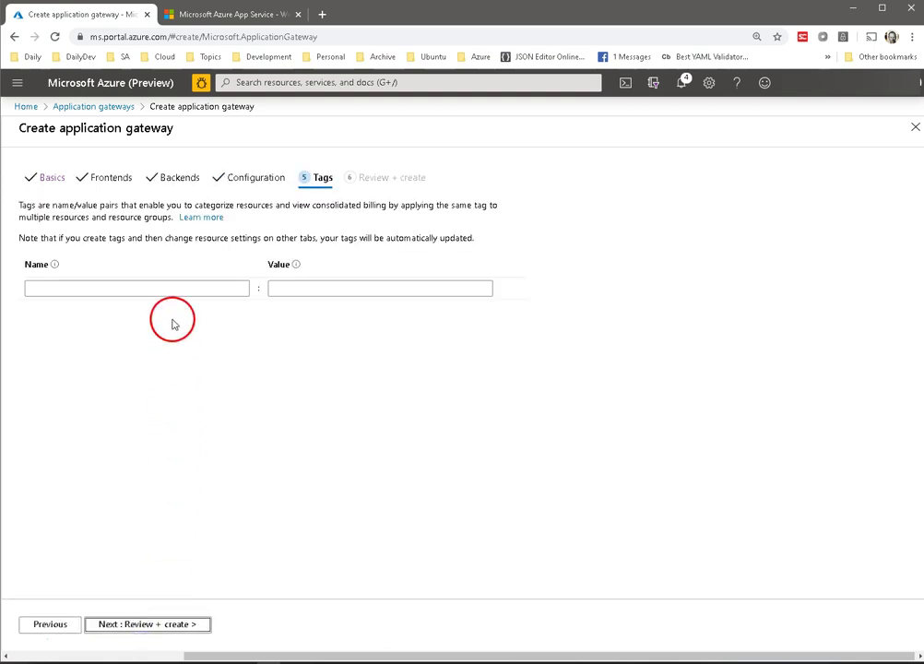
left_click(181, 285)
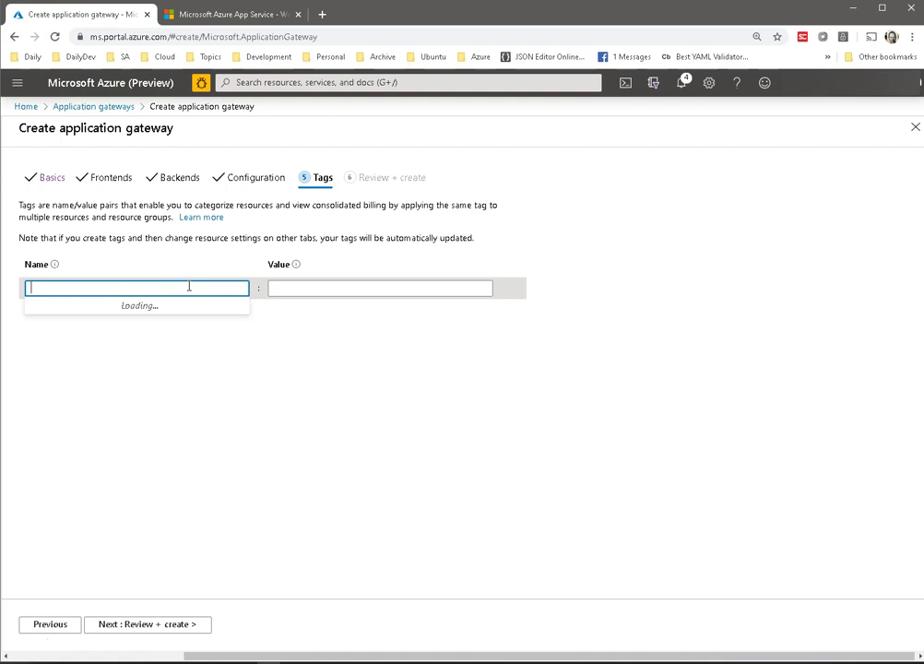
type("env")
key("Tab")
type("lab")
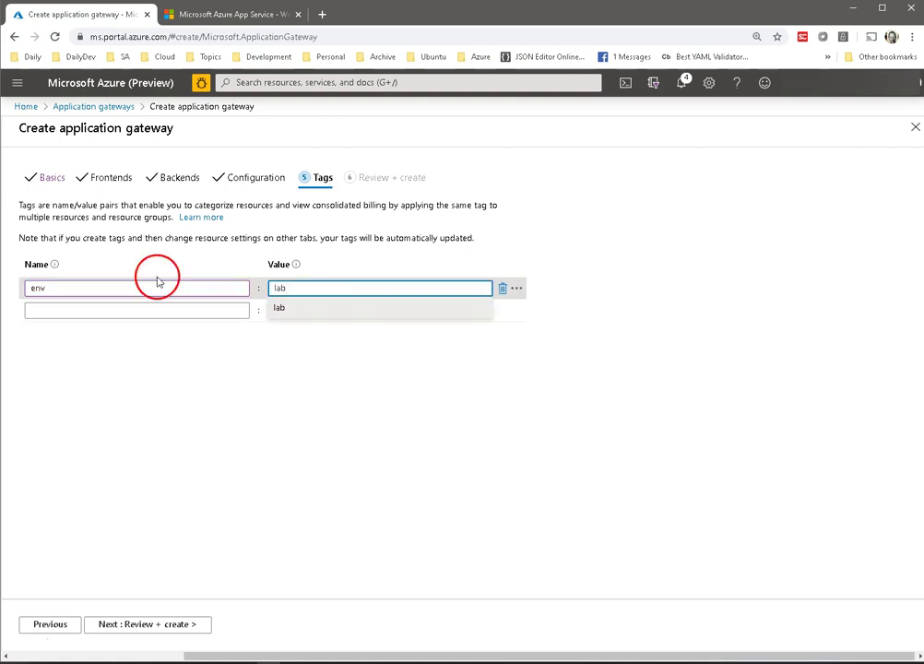
Step: Review the application gateway's configuration and create the gateway
left_click(402, 475)
left_click(128, 628)
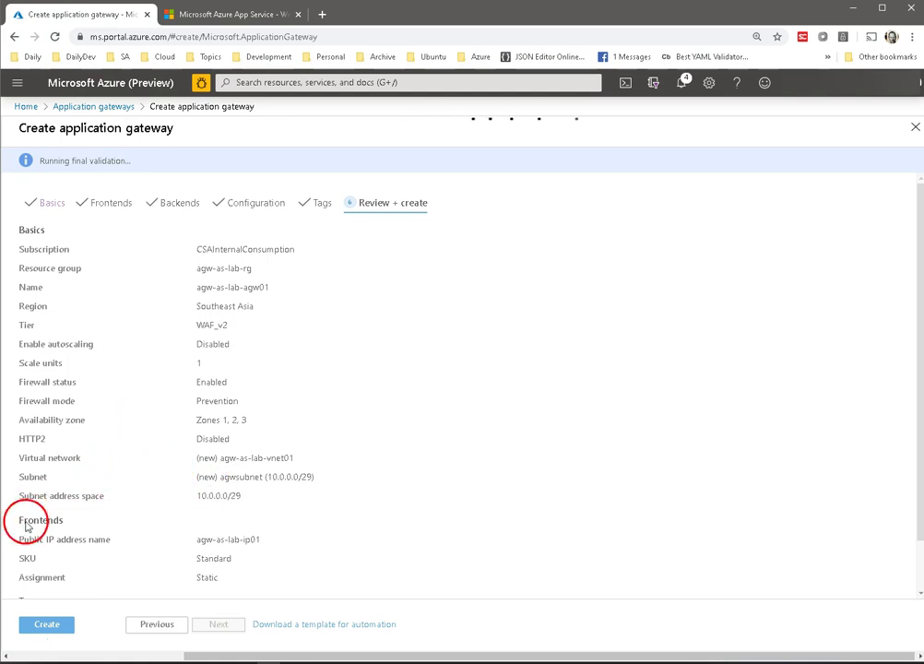
left_click(65, 625)
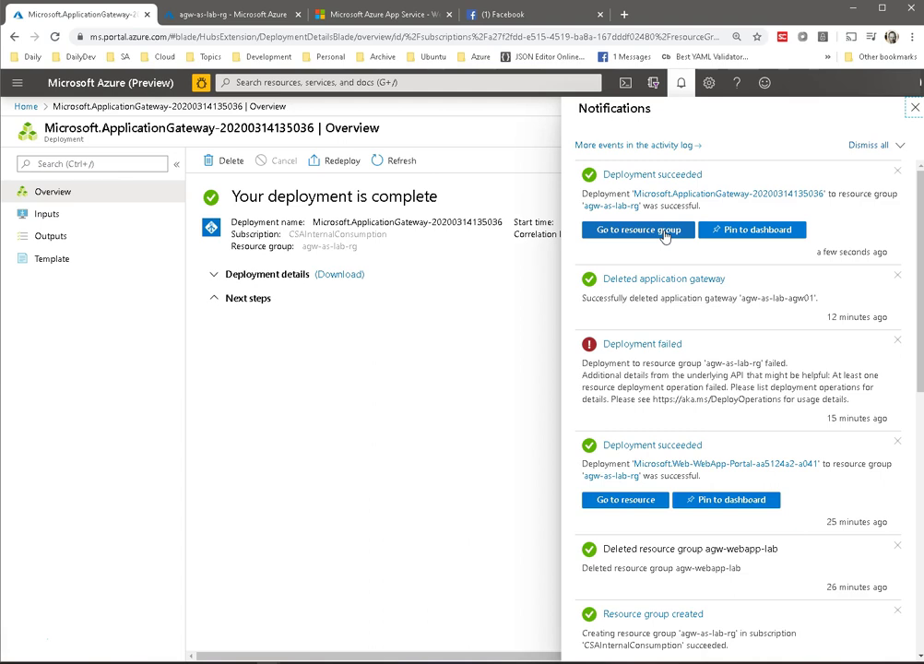
Step: From the deployed resource group, open gateway agw-as-lab-agw01's public IP resource and copy its IP address
left_click(663, 232)
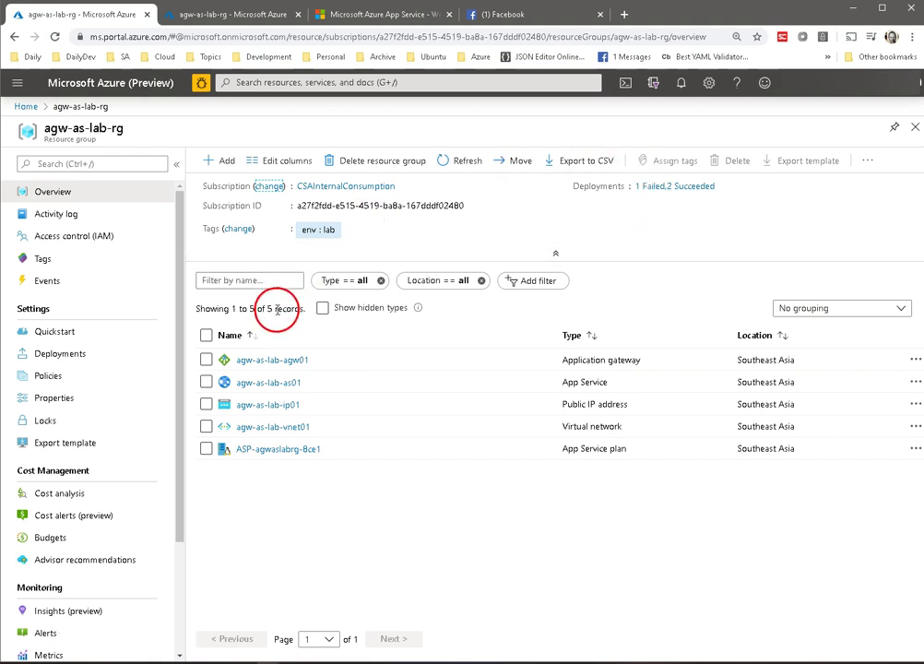
left_click(275, 361)
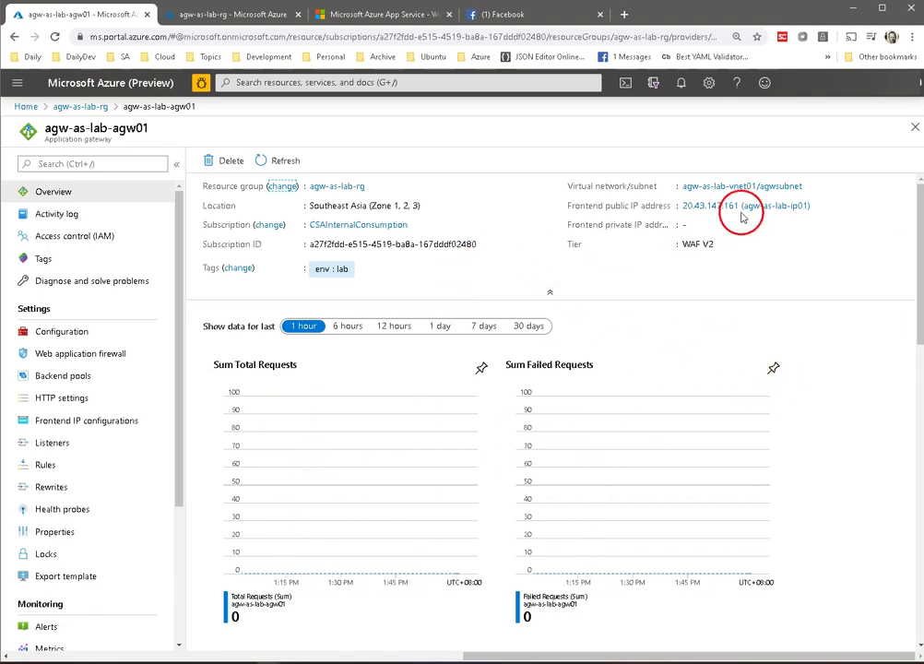
left_click(695, 205)
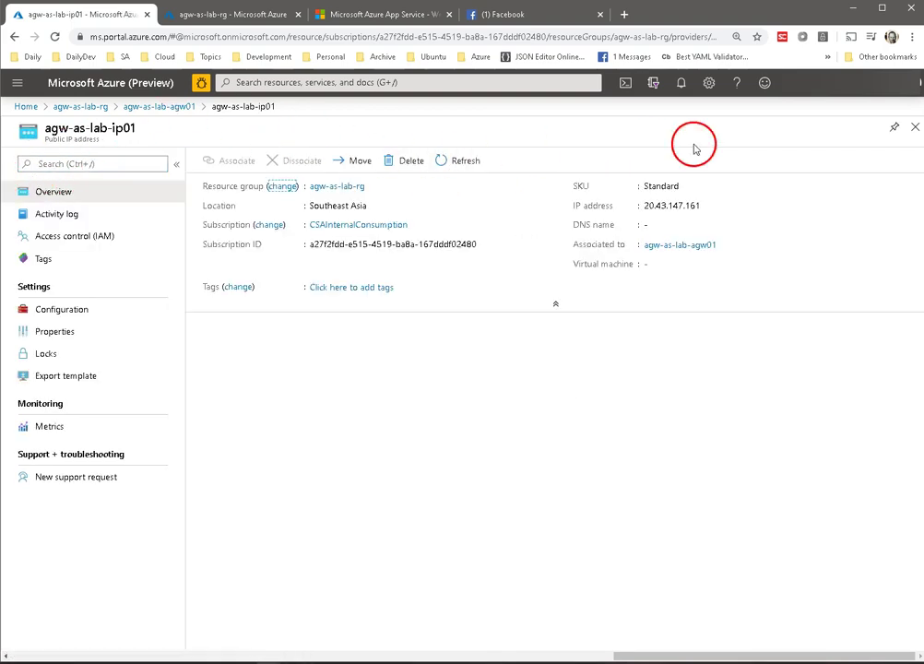
left_click(903, 206)
Step: Load the gateway's copied public IP address in the second browser tab in place of the resource group page
left_click(258, 19)
left_click(251, 39)
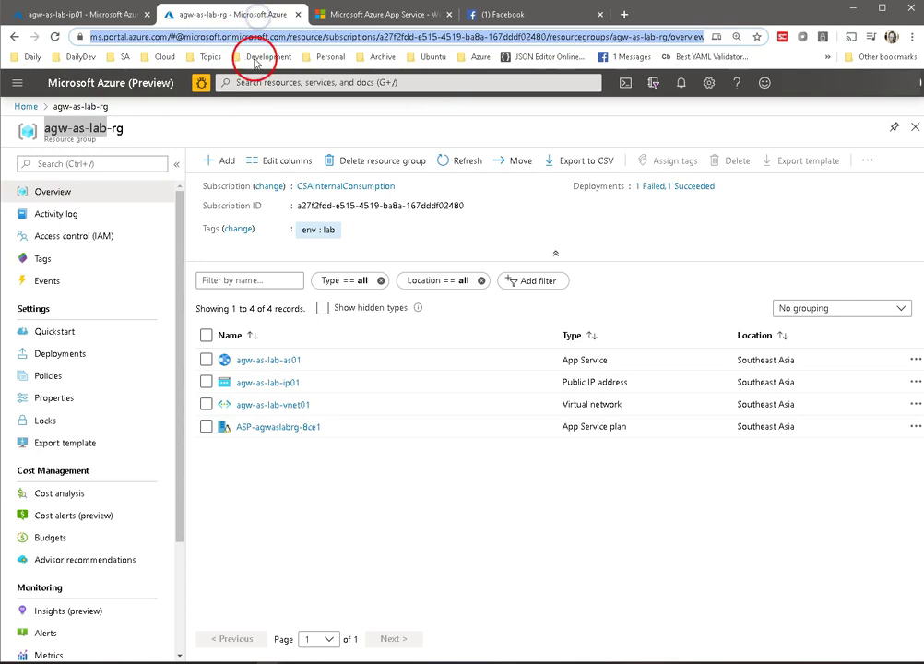
key("ctrl+v")
key("Return")
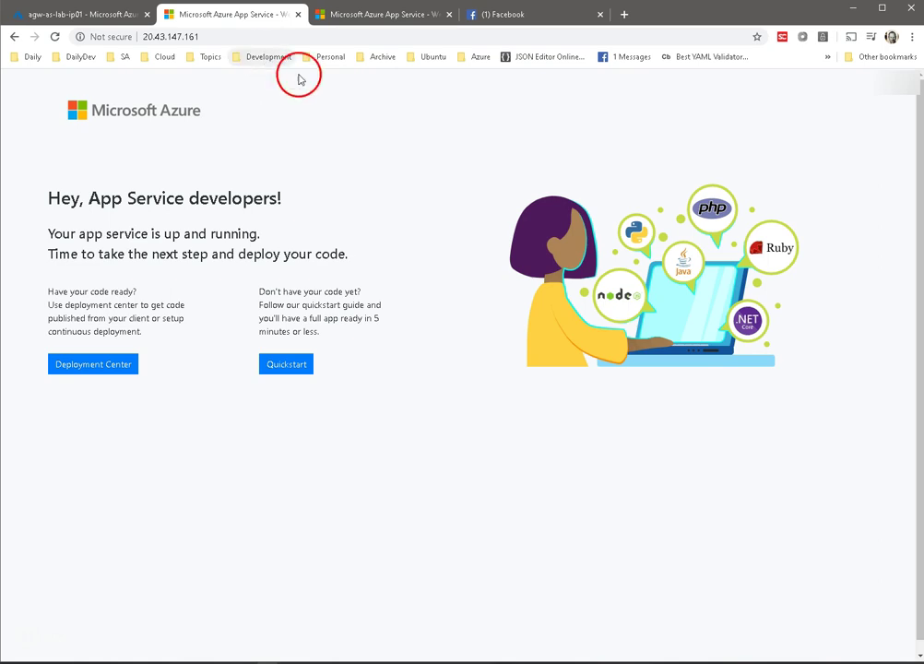
Step: Reload the web app's direct page, compare it with the page served through the gateway's IP, and return to the portal
left_click(357, 13)
left_click(54, 36)
left_click(210, 16)
left_click(364, 16)
left_click(258, 18)
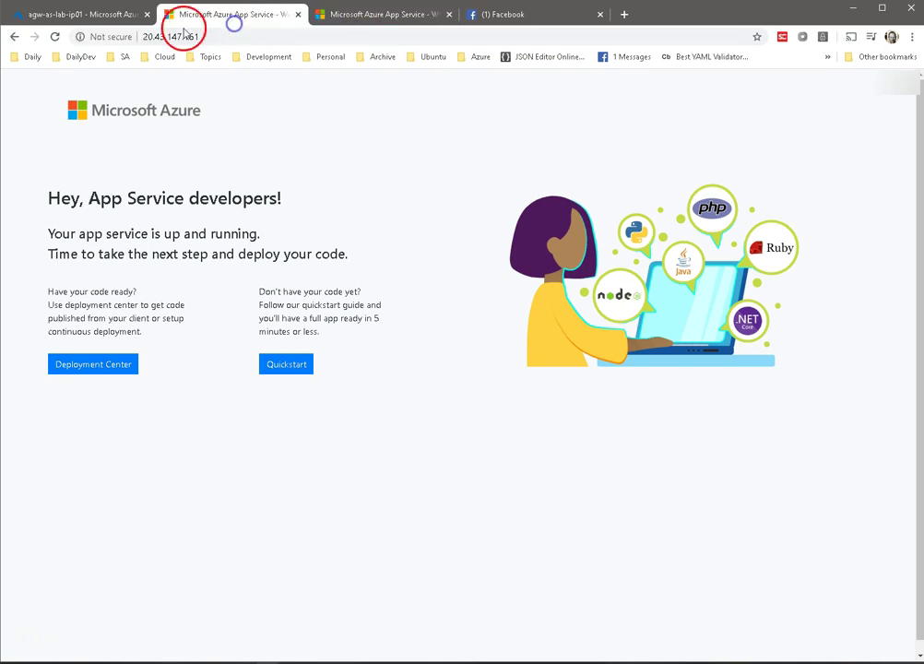
left_click(90, 17)
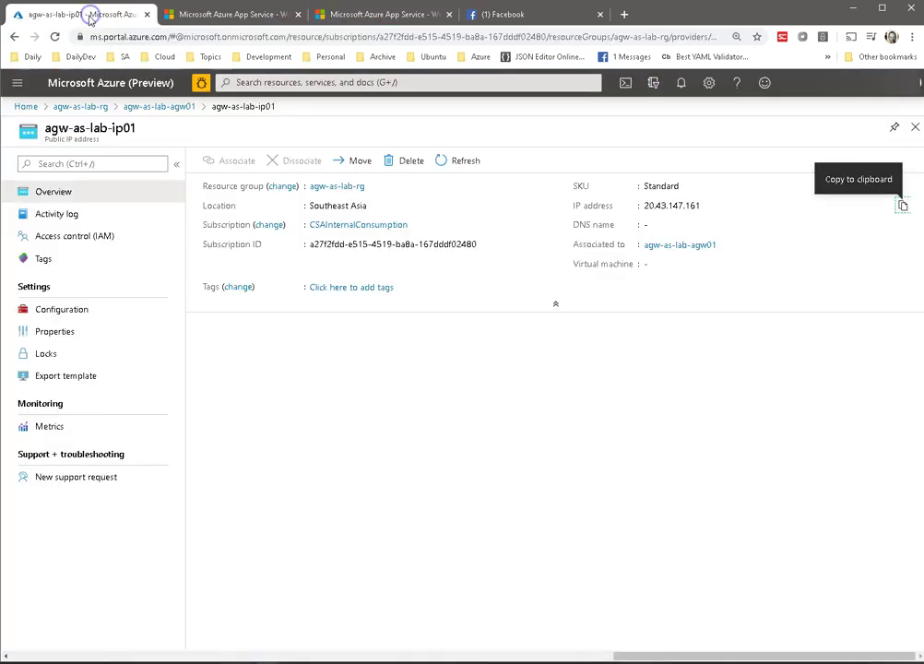
Step: Review agw-as-lab-agw01's configuration, web application firewall settings, and the target of backend pool agw-as-lab-pool01
left_click(162, 108)
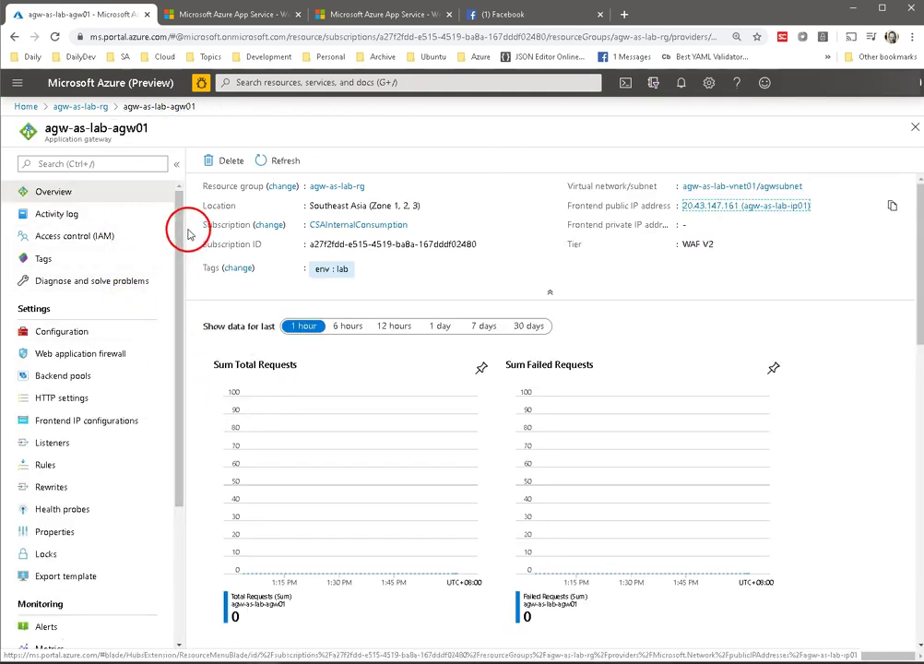
left_click(93, 338)
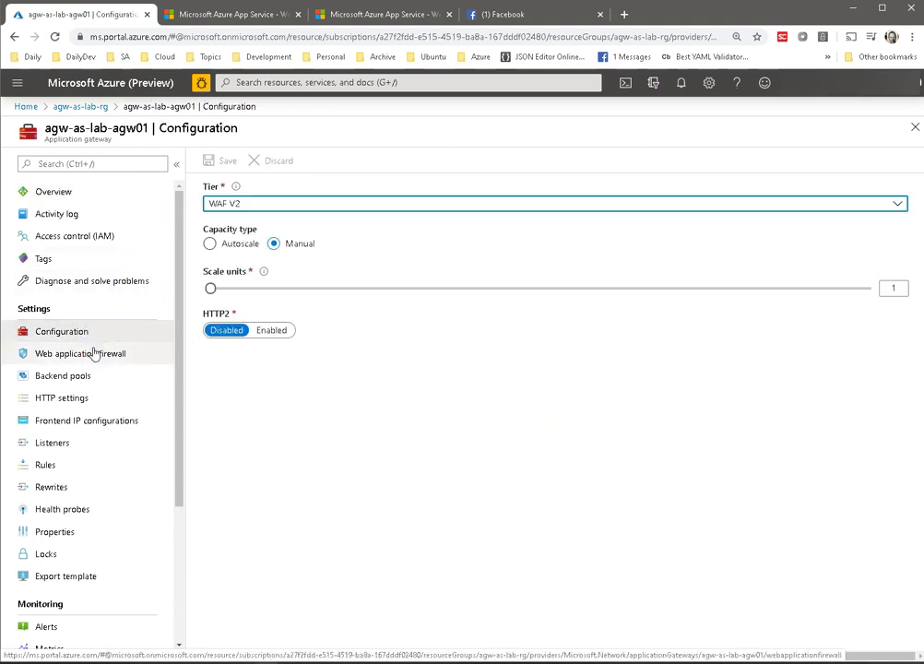
left_click(94, 353)
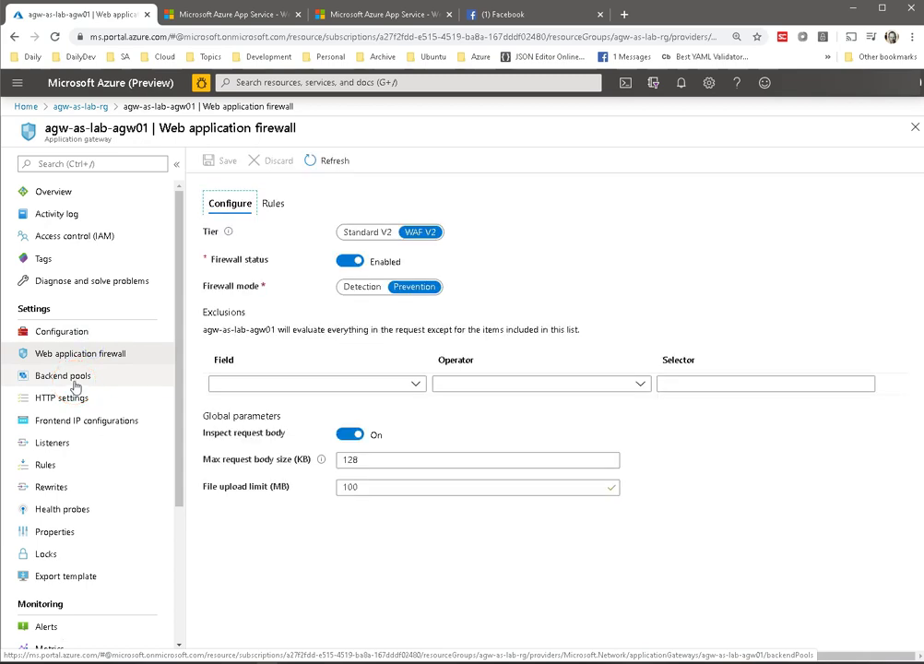
left_click(75, 383)
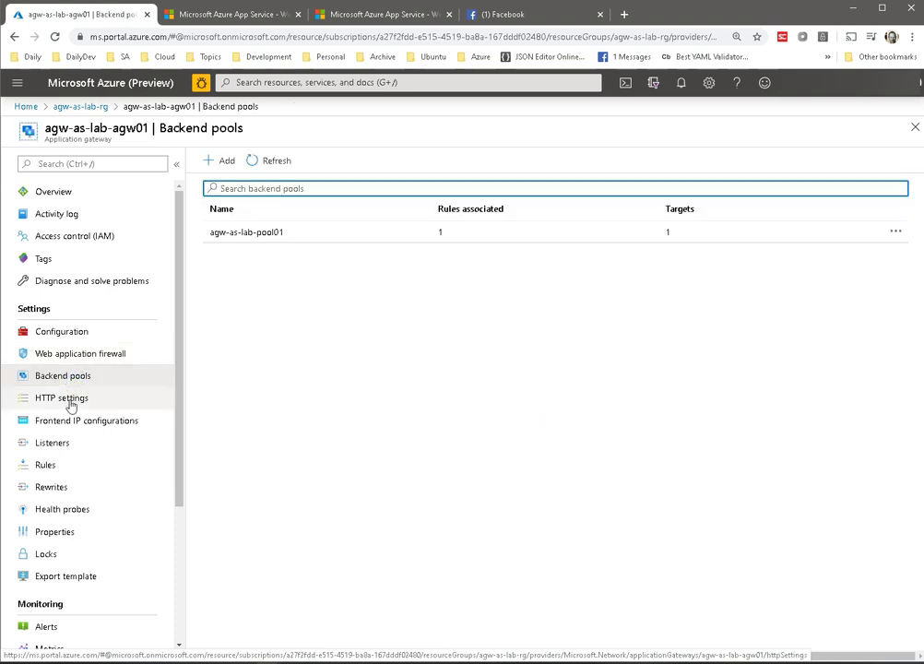
left_click(274, 232)
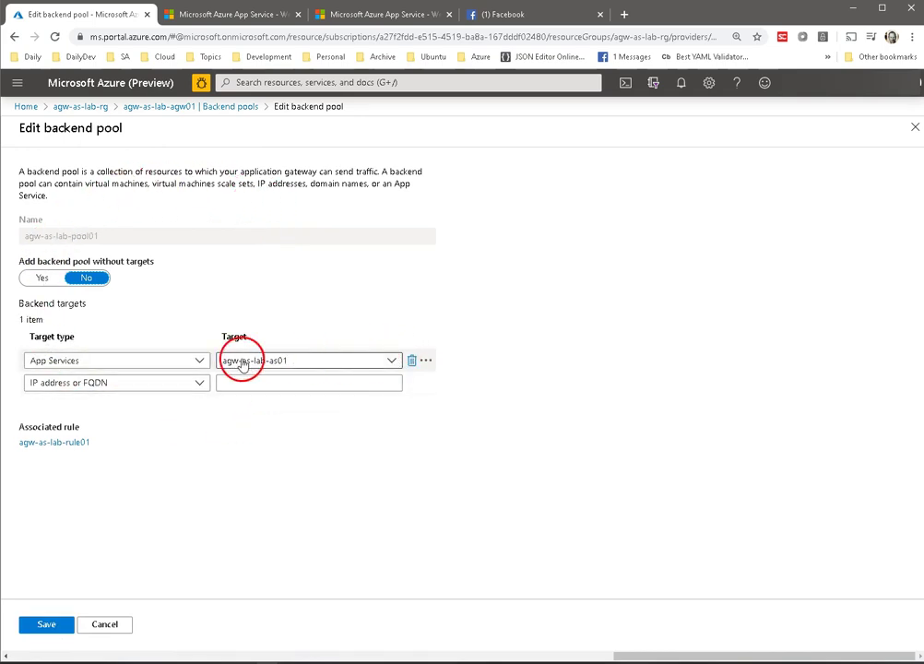
left_click(176, 109)
Step: Review the gateway's HTTP settings, frontend IP configurations and listeners
left_click(88, 396)
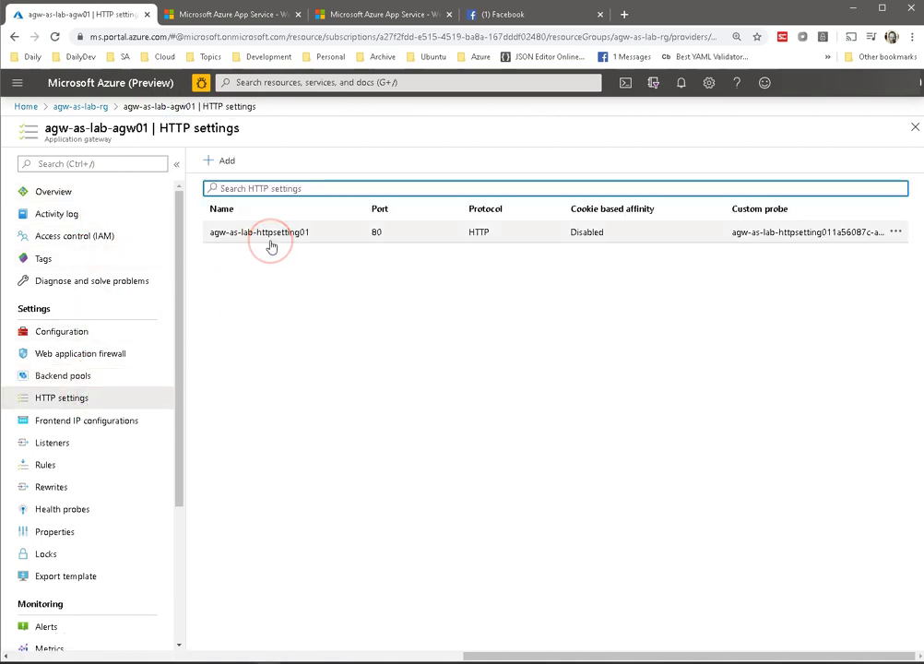
left_click(144, 424)
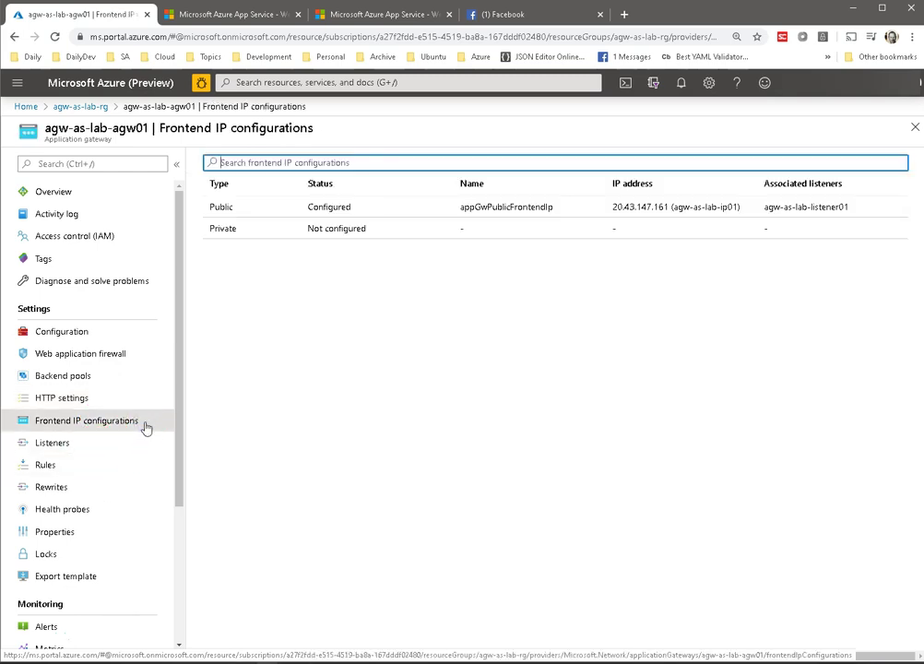
left_click(132, 439)
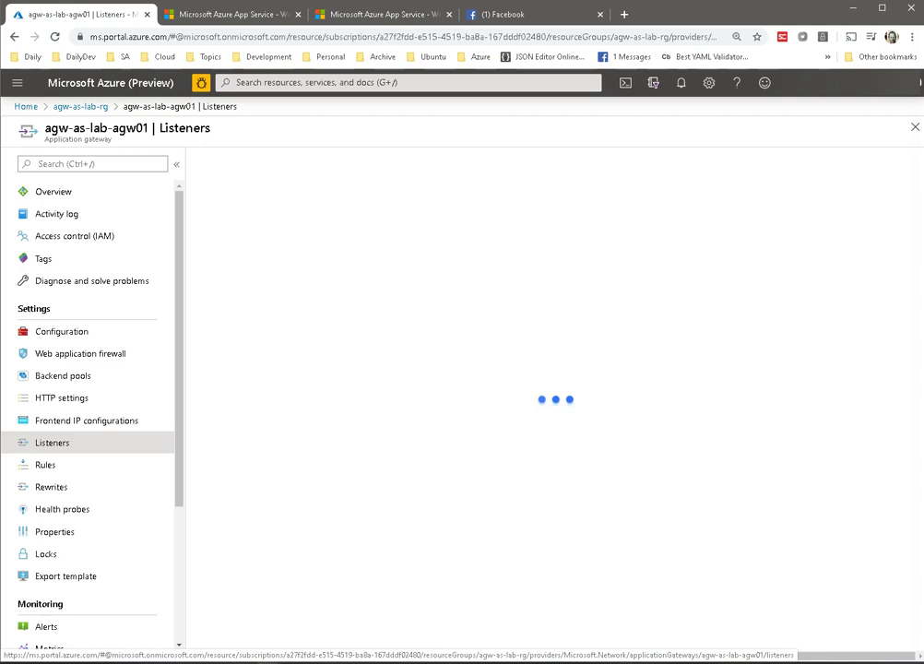
left_click(131, 446)
left_click(41, 467)
left_click(68, 488)
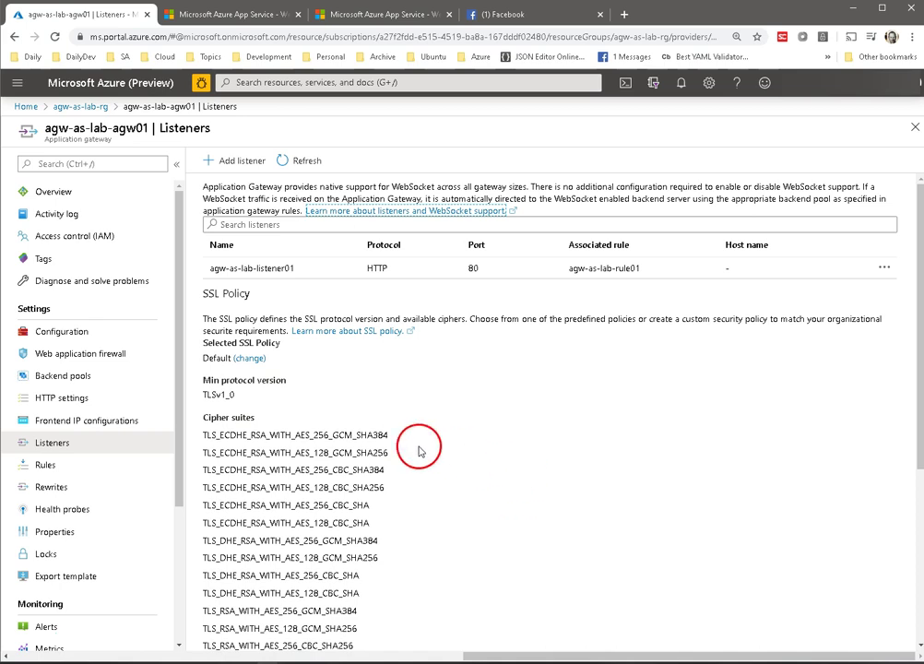
Step: Open app service agw-as-lab-as01 from the resource group and compare its direct page with the gateway page
left_click(106, 107)
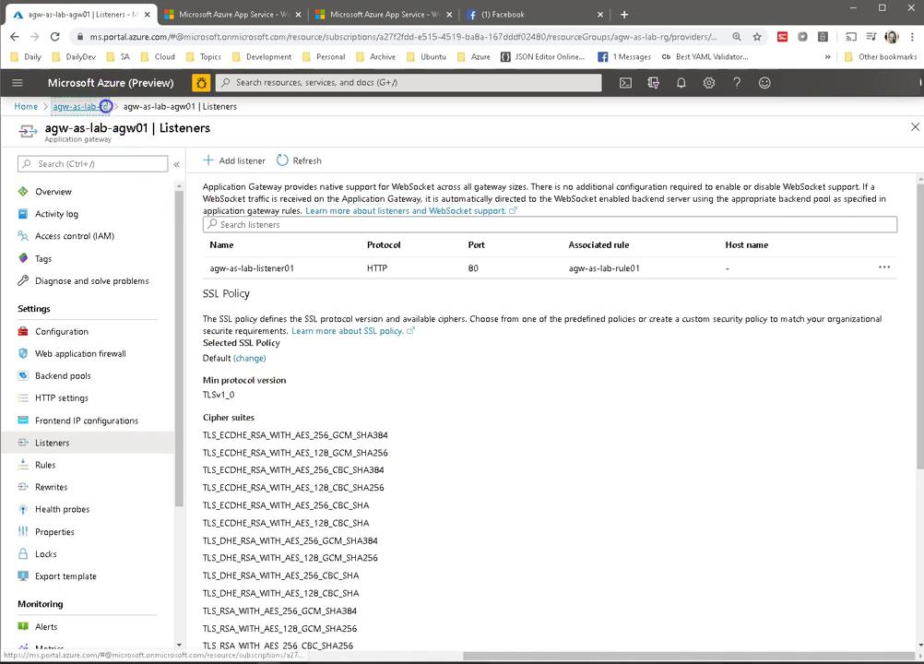
left_click(275, 382)
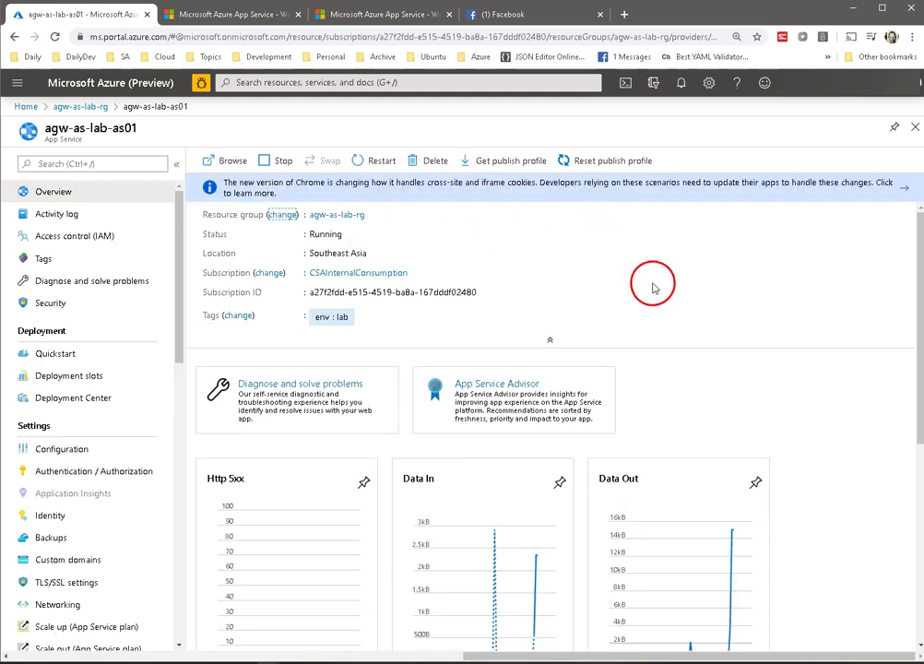
left_click(413, 13)
left_click(220, 14)
left_click(358, 14)
left_click(89, 14)
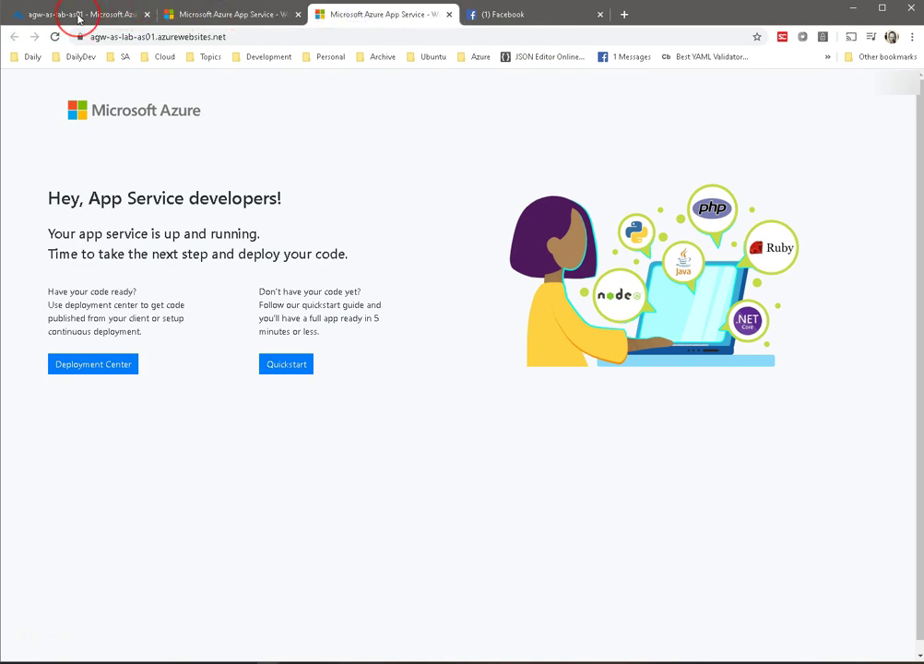
left_click(79, 16)
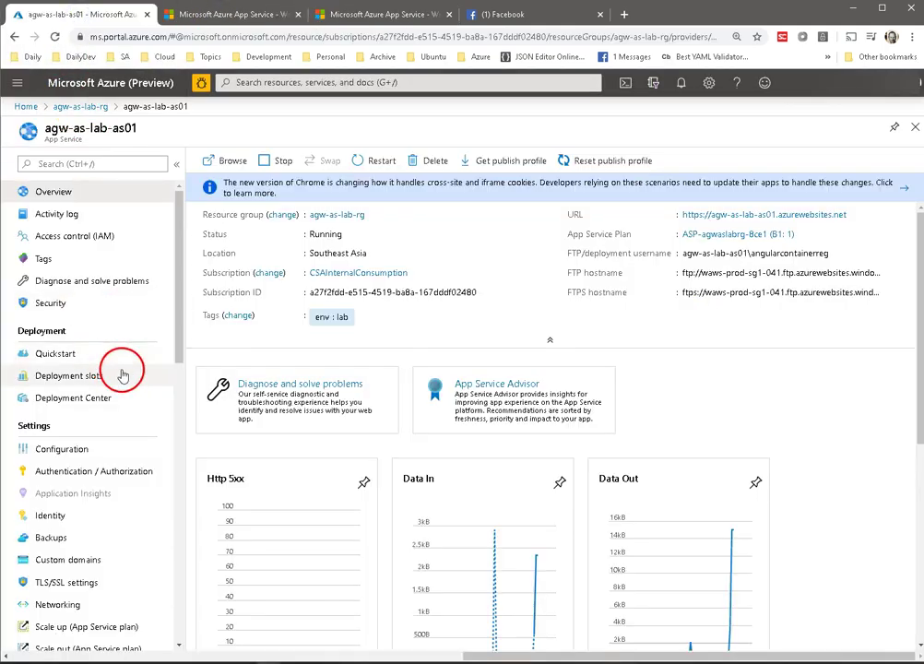
Step: Open the web app's access restrictions in its networking settings and start a new rule
mouse_move(182, 291)
left_mouse_down()
mouse_move(175, 435)
mouse_move(186, 355)
mouse_move(178, 450)
mouse_move(183, 562)
mouse_move(177, 293)
left_mouse_up()
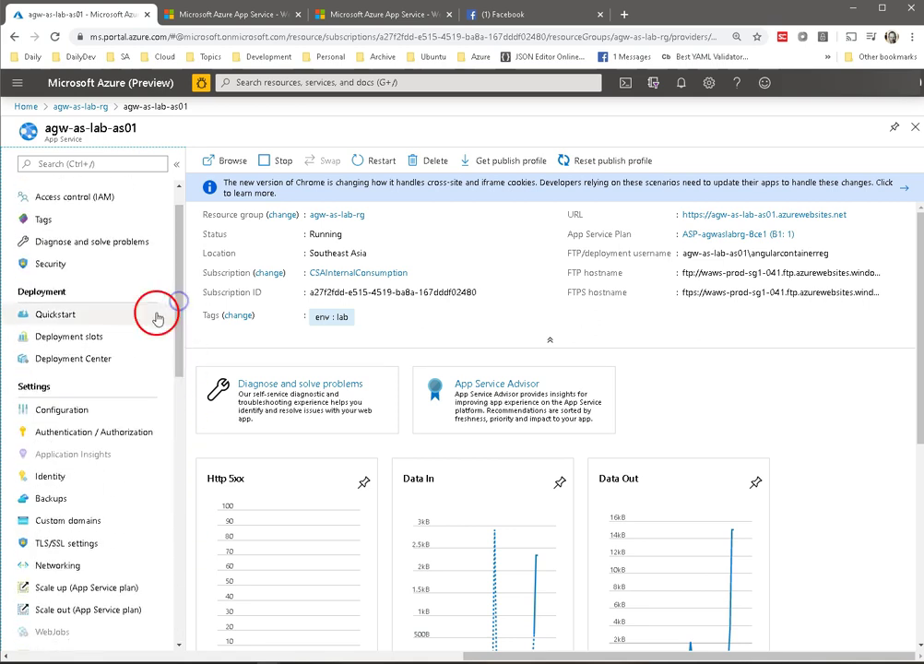
left_click(64, 563)
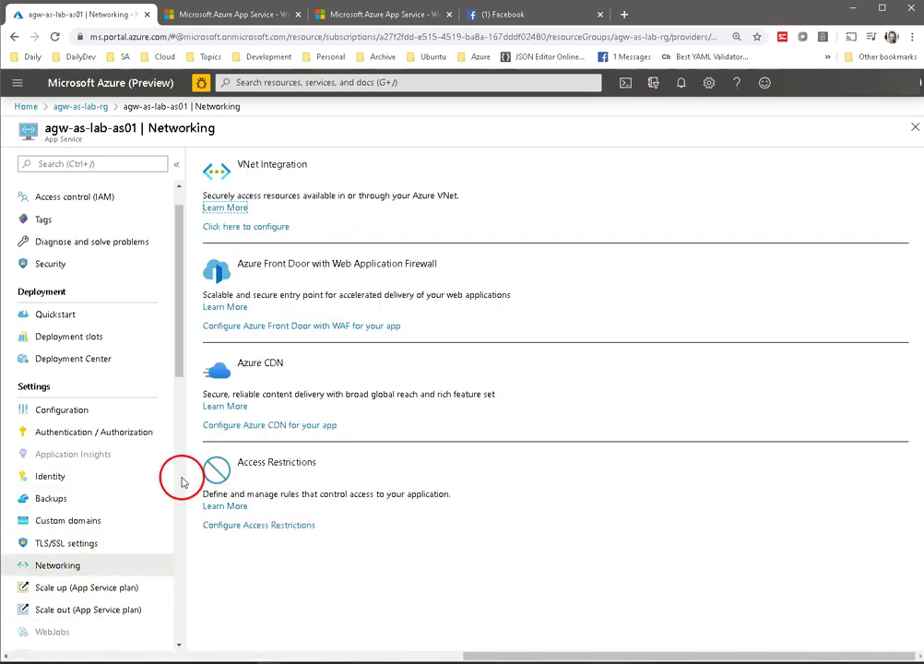
left_click(294, 527)
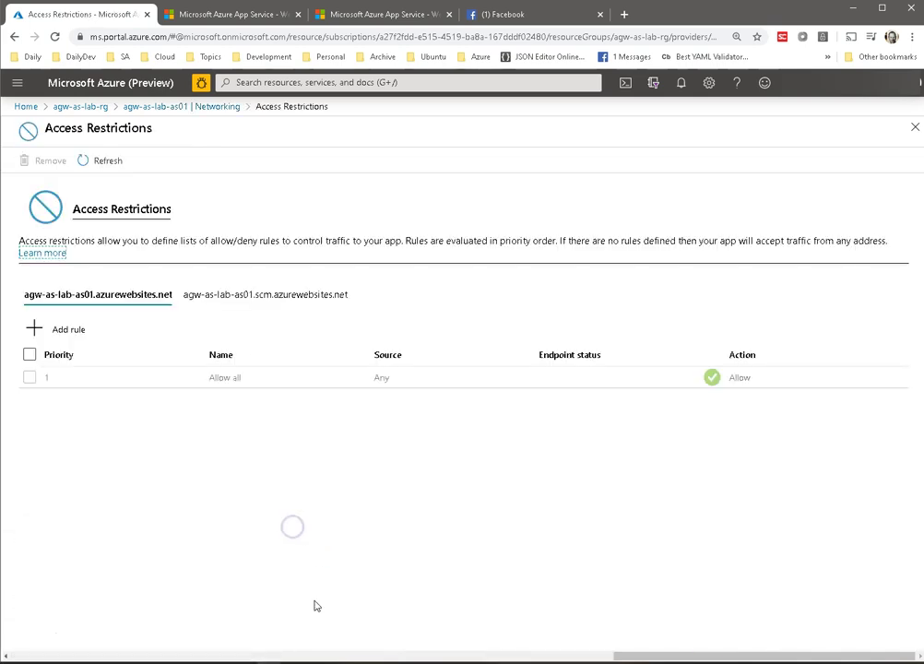
left_click(106, 327)
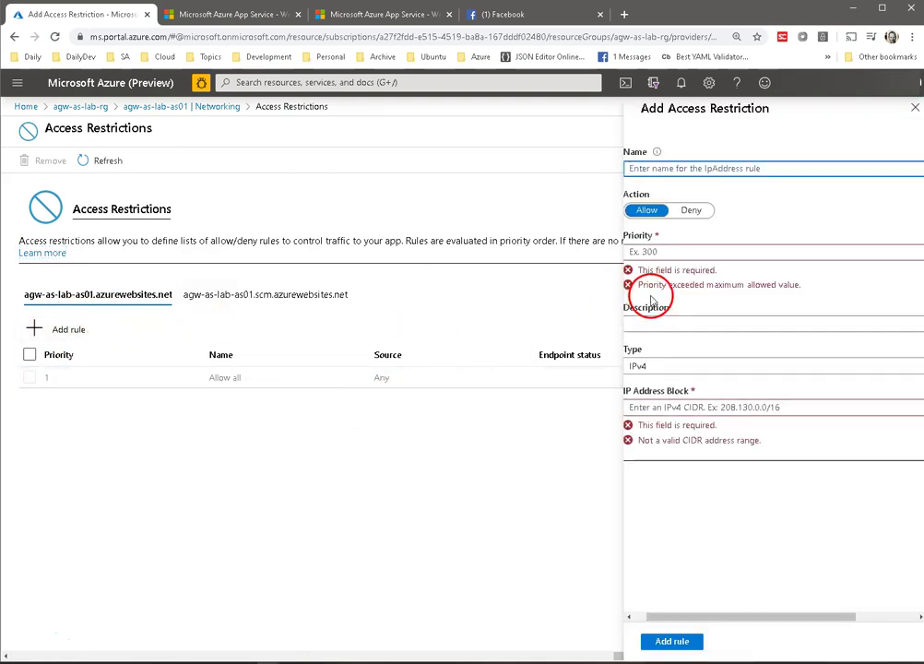
Step: Name the allow rule agw-as-lab-allow-vnet and set its priority to 1
left_click(625, 616)
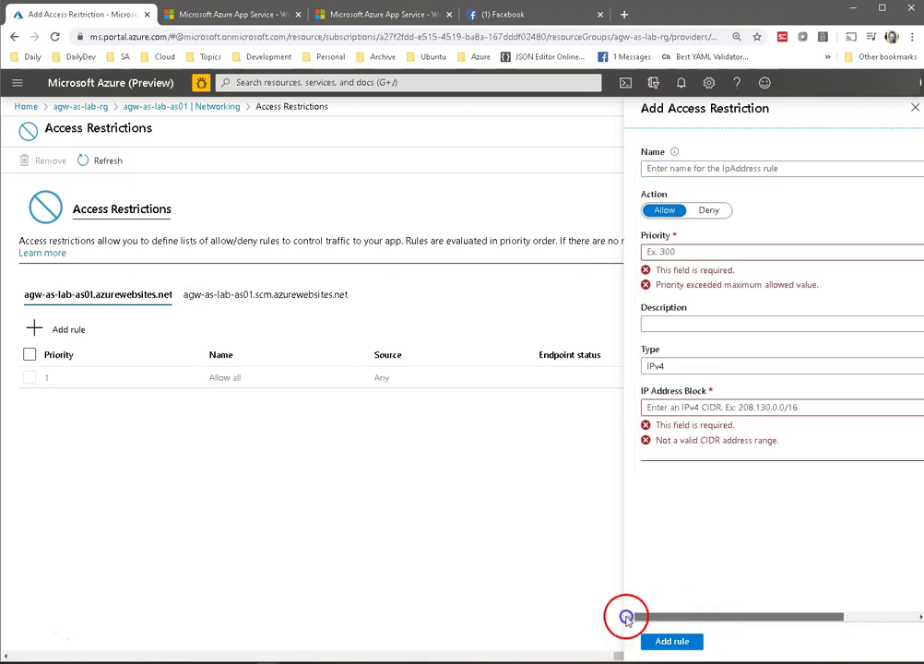
left_click(738, 166)
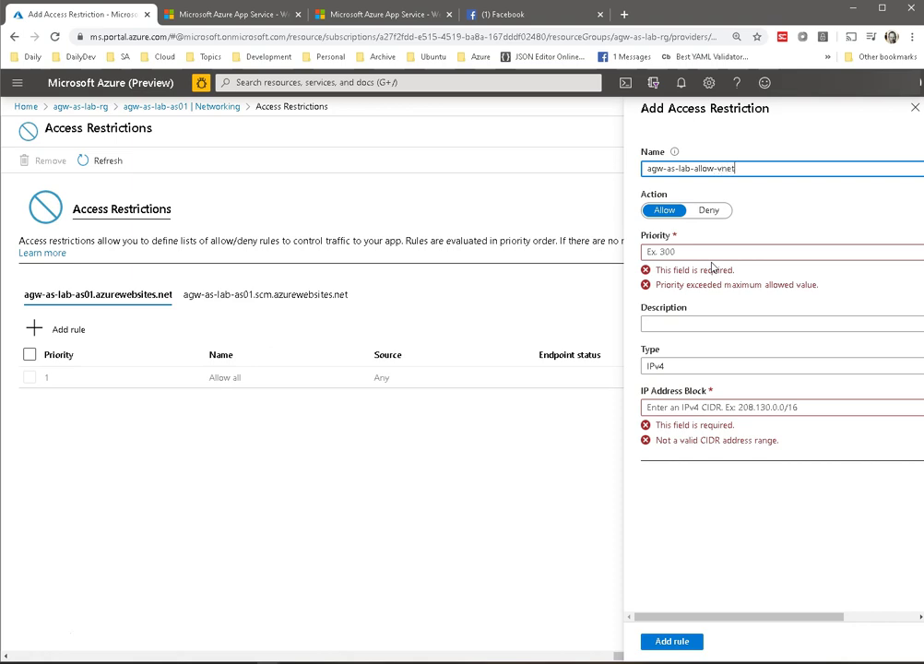
key("Tab")
key("Tab")
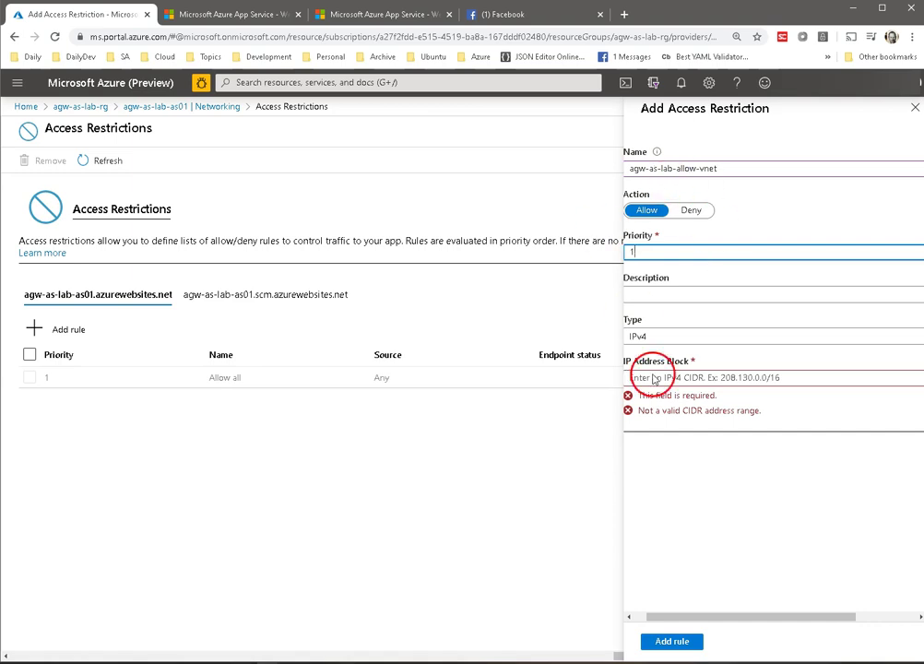
Step: Enter the rule description "Only allow VNET agw-as-lab-vnet", reusing the copied rule name for the network part
left_click_drag(722, 616, 689, 616)
left_click(761, 291)
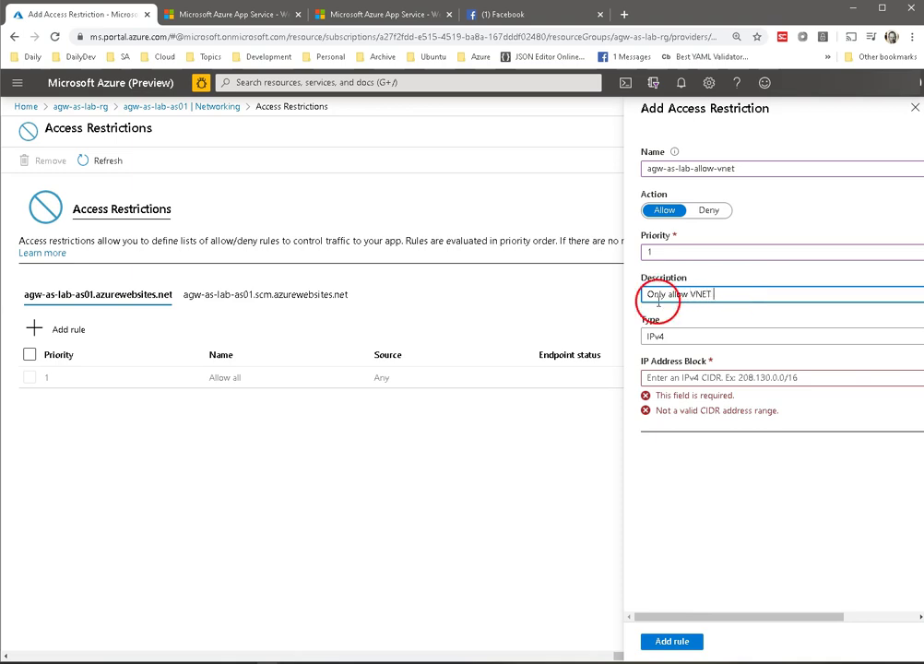
left_click(687, 168)
key("ctrl+a")
key("ctrl+c")
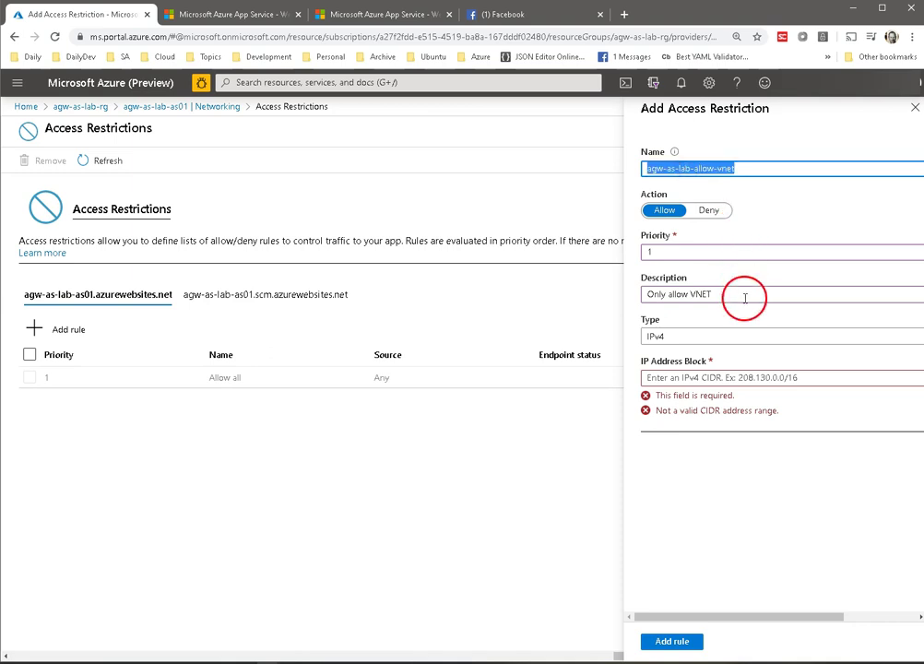
left_click(747, 295)
key("ctrl+v")
double_click(773, 294)
key("Delete")
key("Delete")
Step: Set the rule type to Virtual Network with agw-as-lab-vnet01 and subnet agwsubnet, and add the rule
left_click(704, 341)
left_click(661, 396)
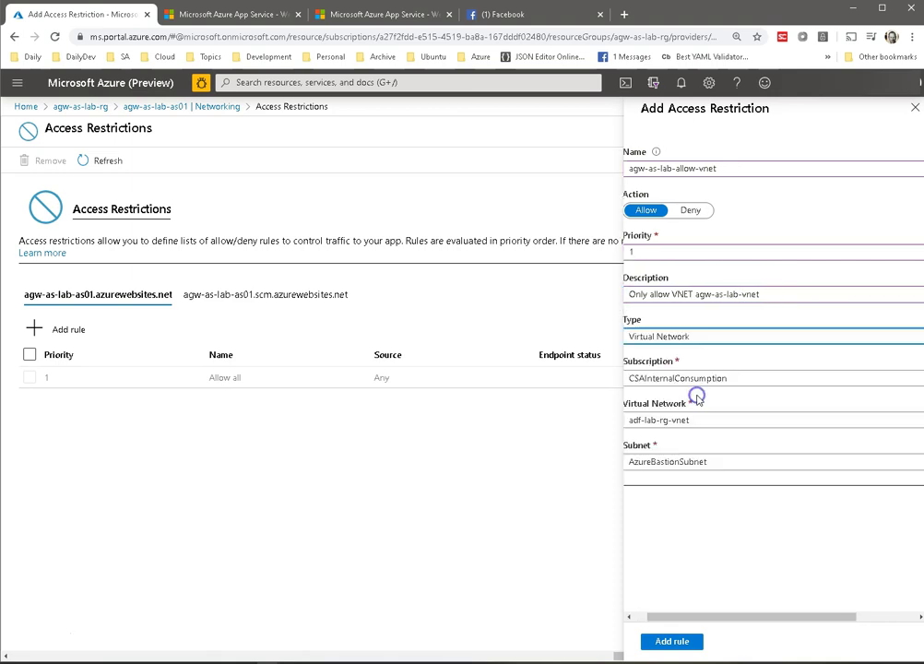
left_click_drag(683, 618, 636, 616)
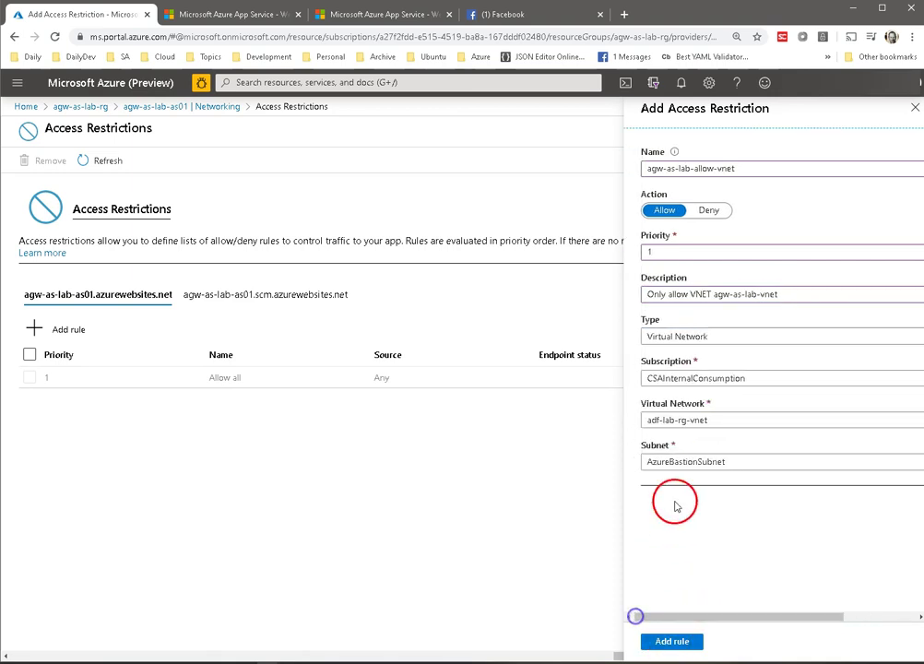
left_click(670, 419)
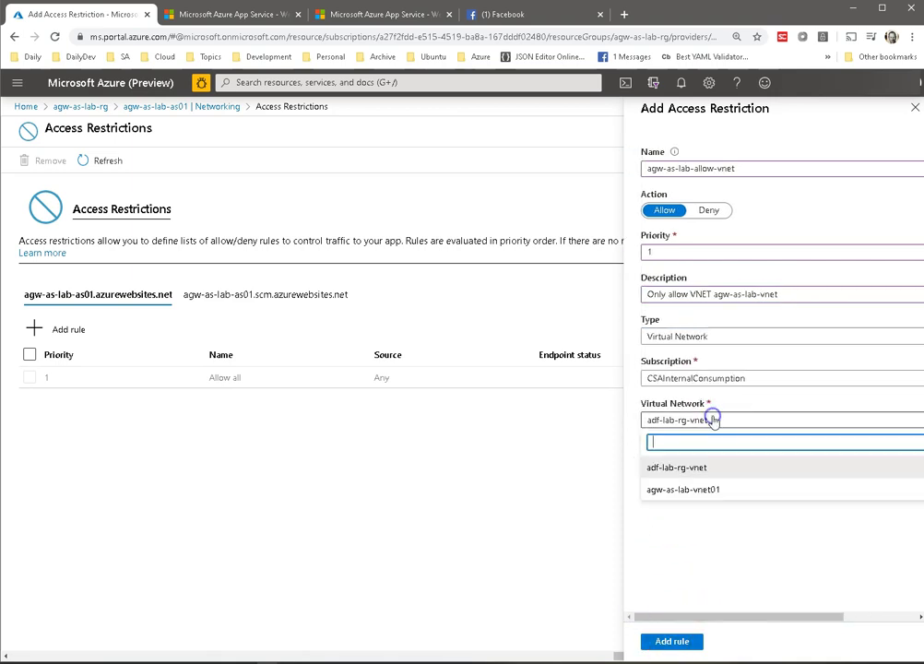
left_click(713, 495)
left_click_drag(707, 617, 690, 617)
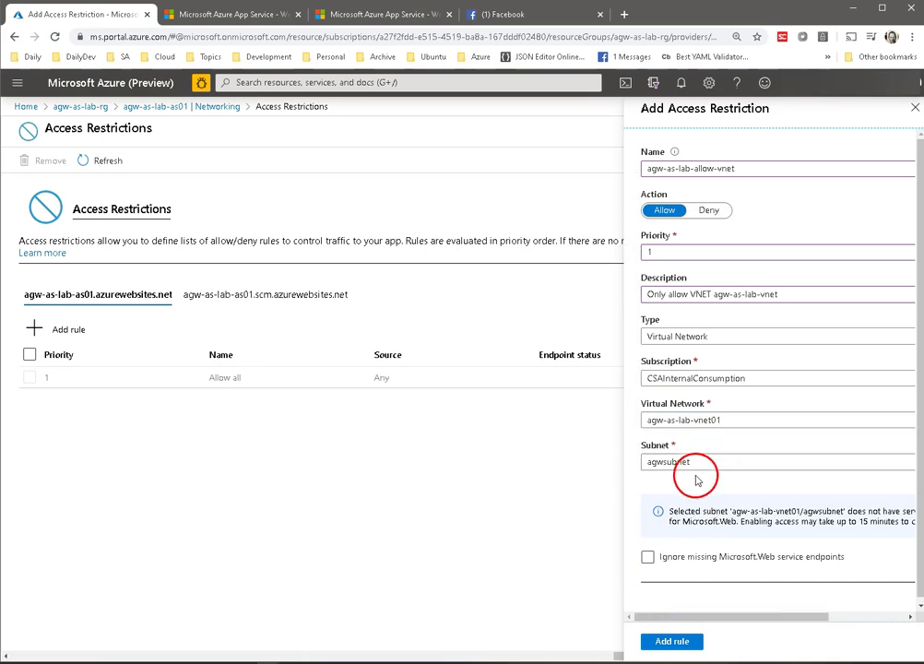
left_click(671, 641)
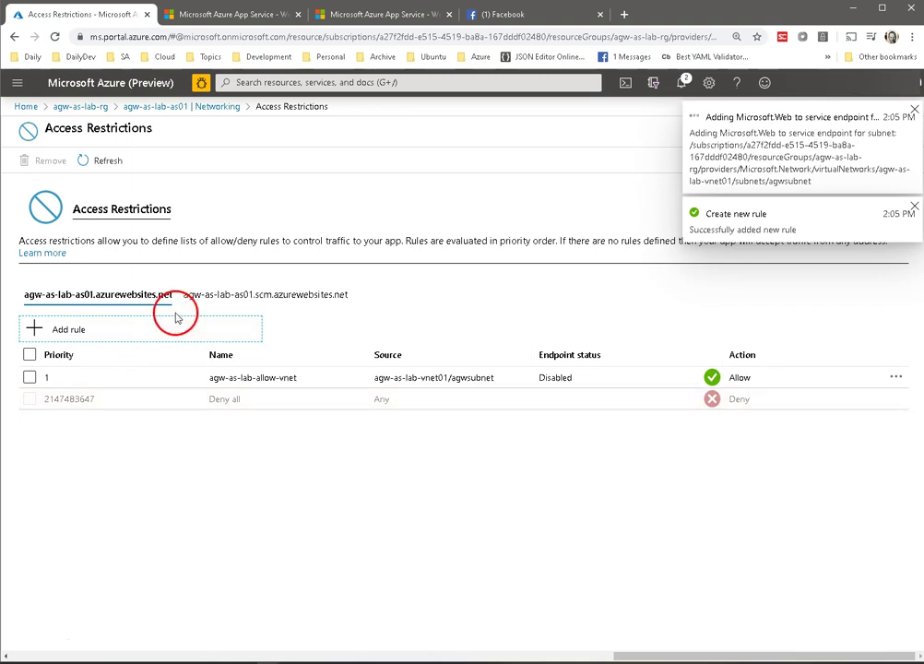
Step: Reload the gateway's IP page and the web app's direct address to test access, and return to the access restrictions
left_click(235, 15)
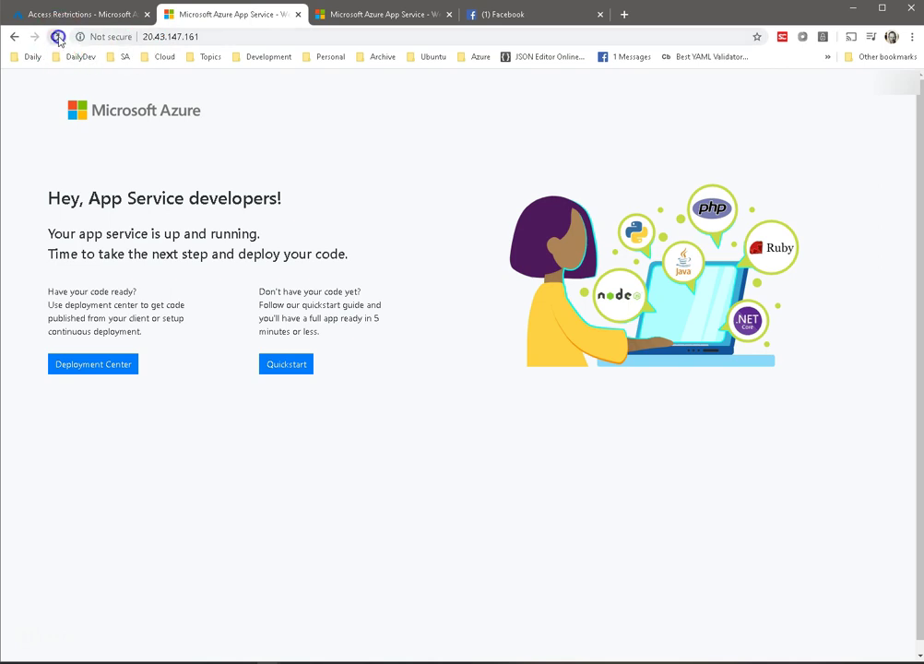
left_click(364, 15)
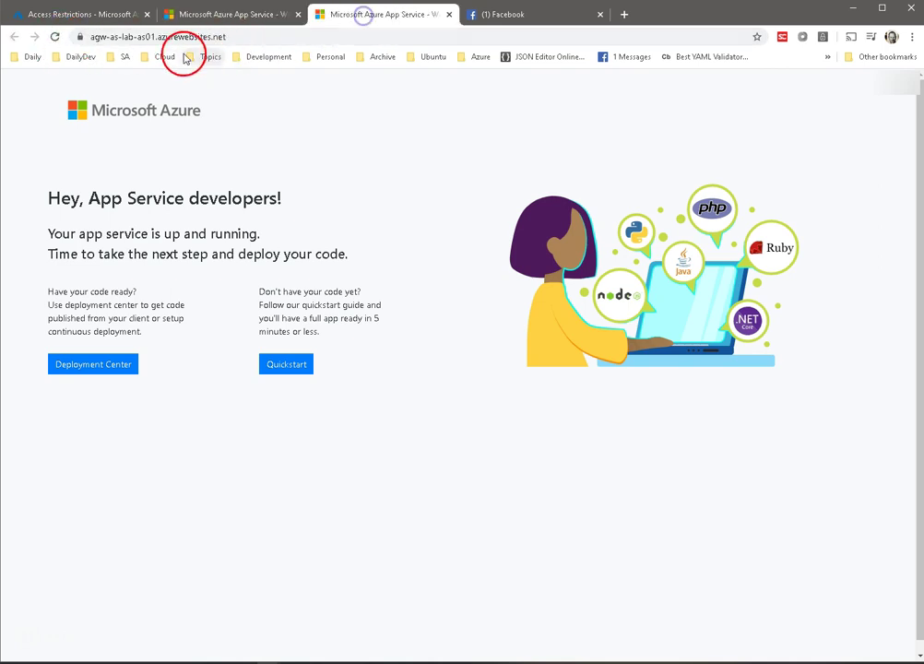
left_click(55, 38)
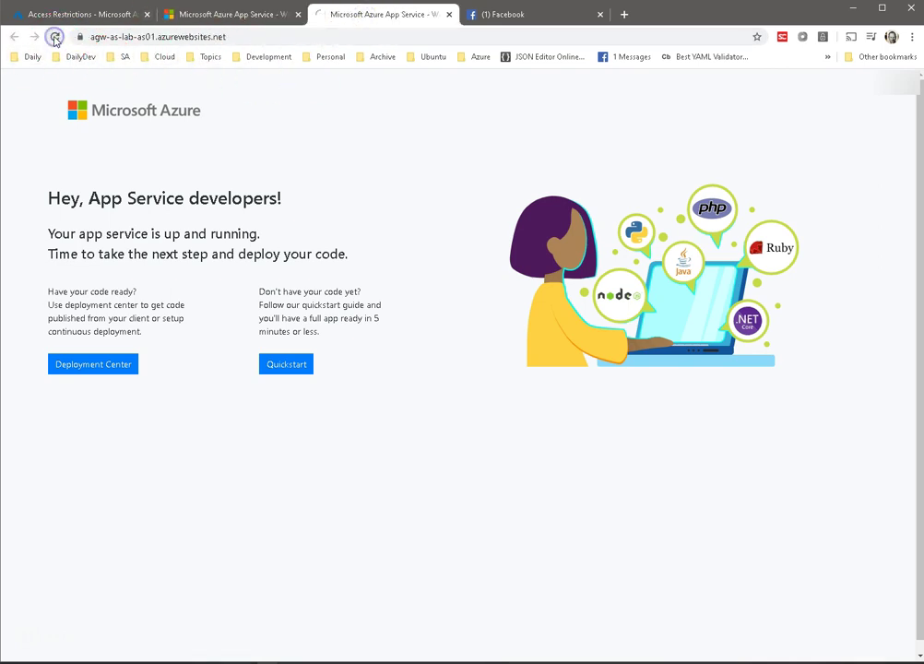
left_click(247, 16)
left_click(88, 21)
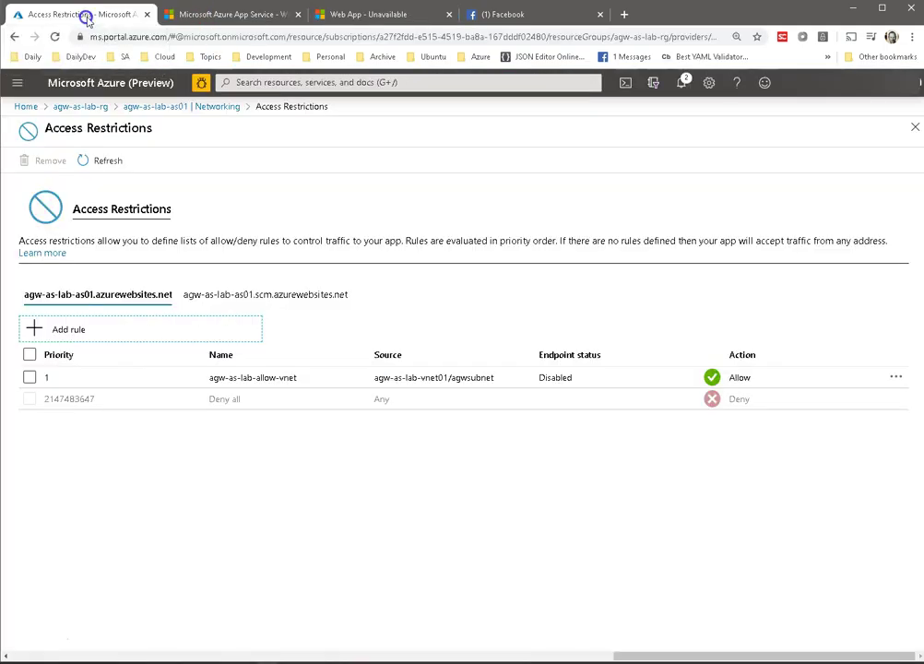